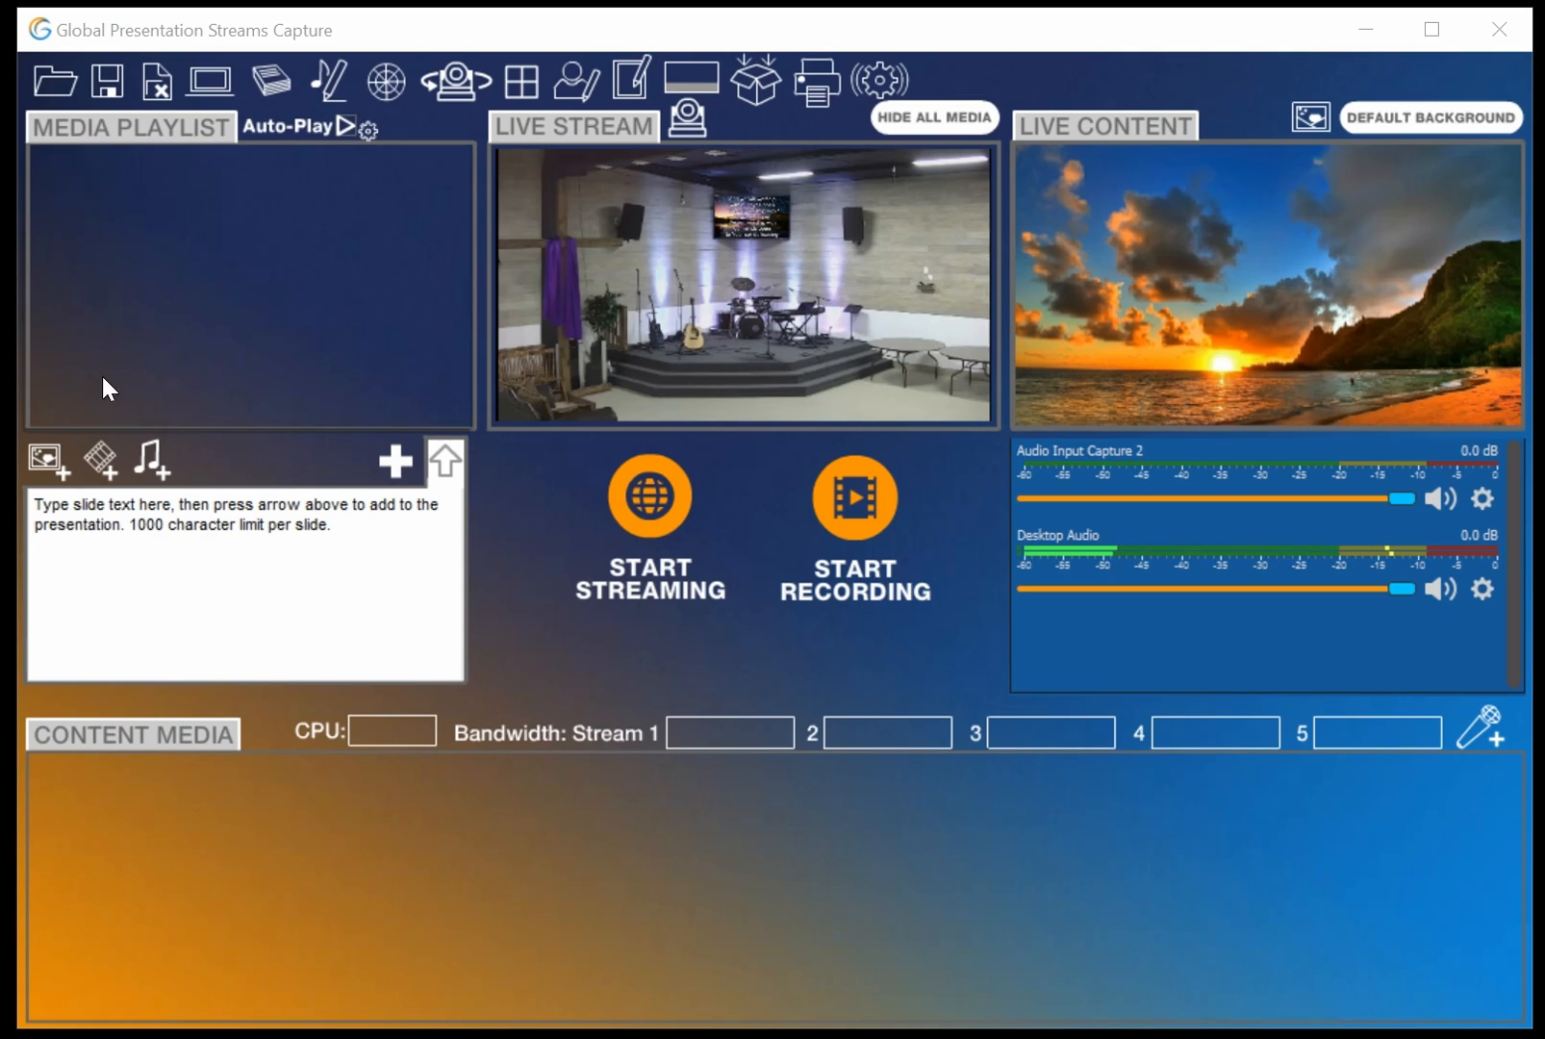
Add the image '40 characters max with letters and numbers onlyBGHD.jpg' to the media playlist
{"action": "left_click", "coordinate": [46, 454]}
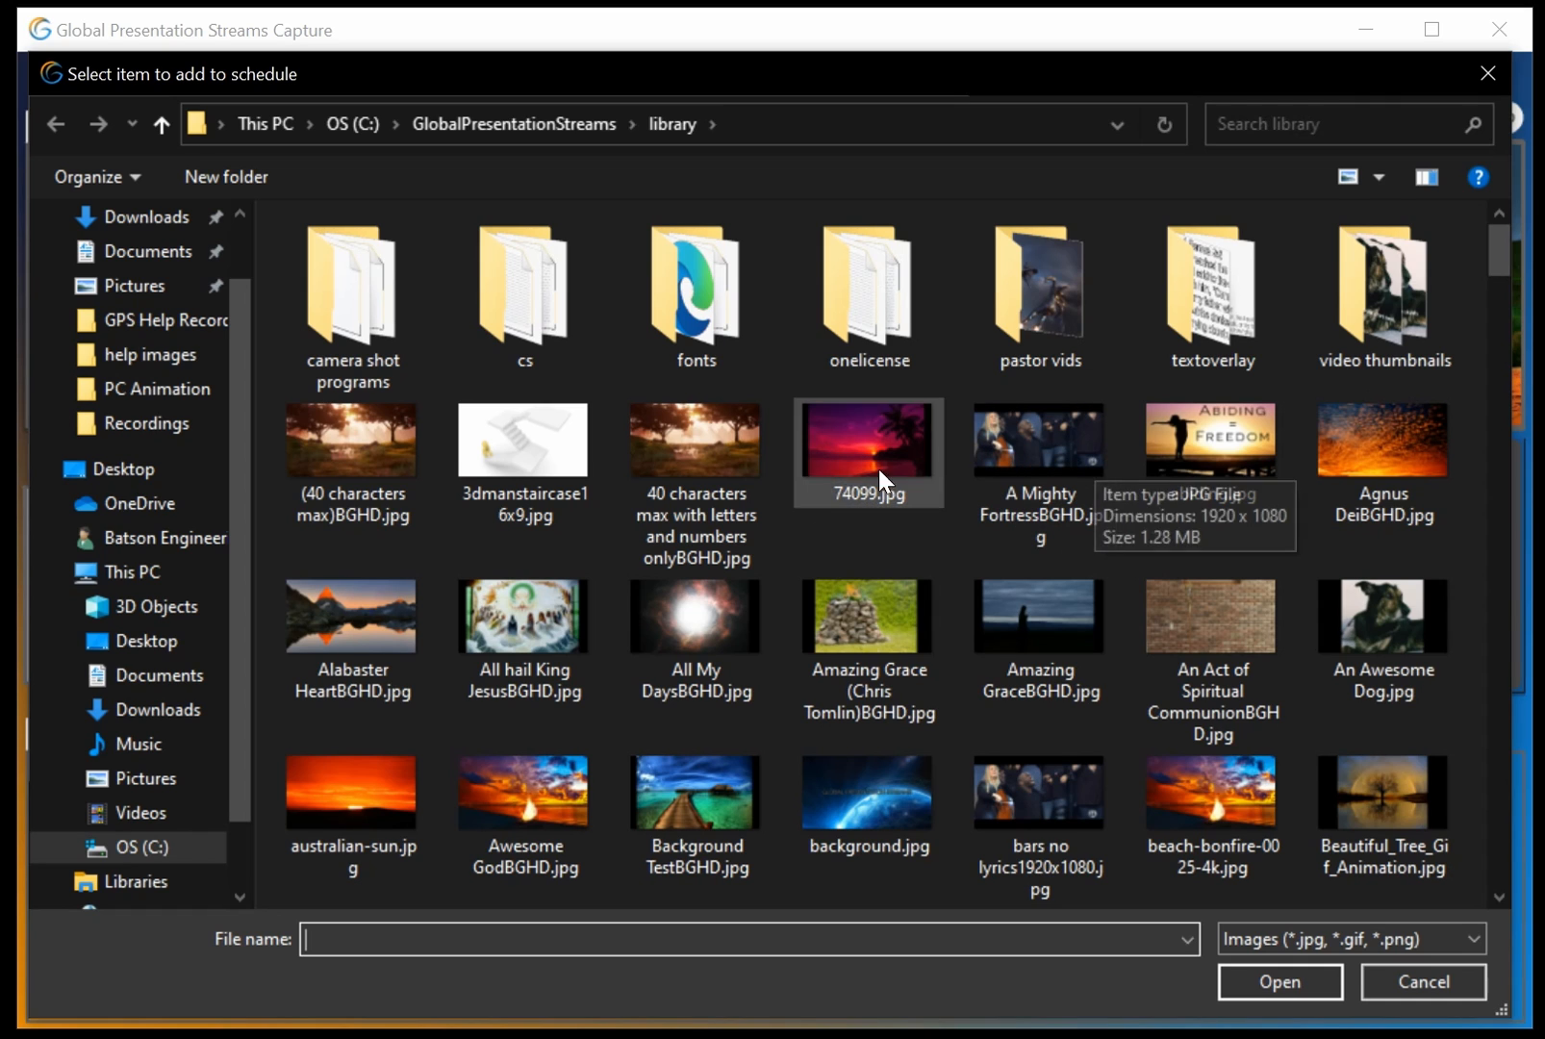
{"action": "double_click", "coordinate": [703, 438]}
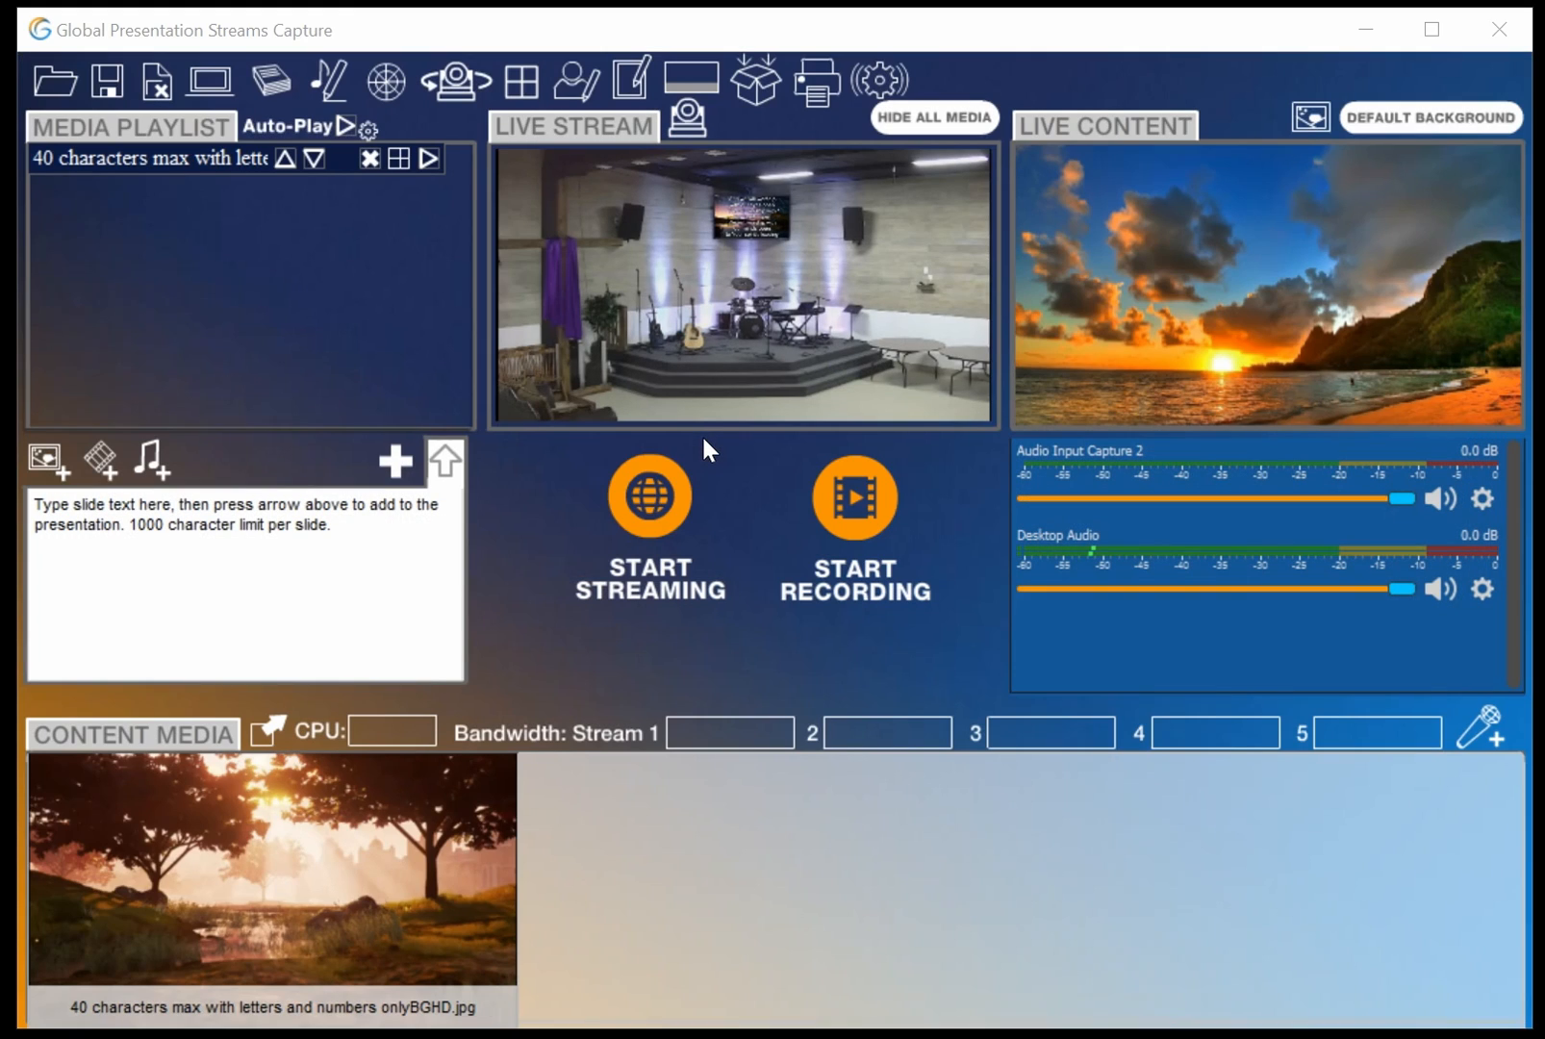
Add the images 74099.jpg, A Mighty FortressBGHD.jpg, abiding.jpg and Agnus DeiBGHD.jpg to the playlist together
{"action": "left_click", "coordinate": [49, 465]}
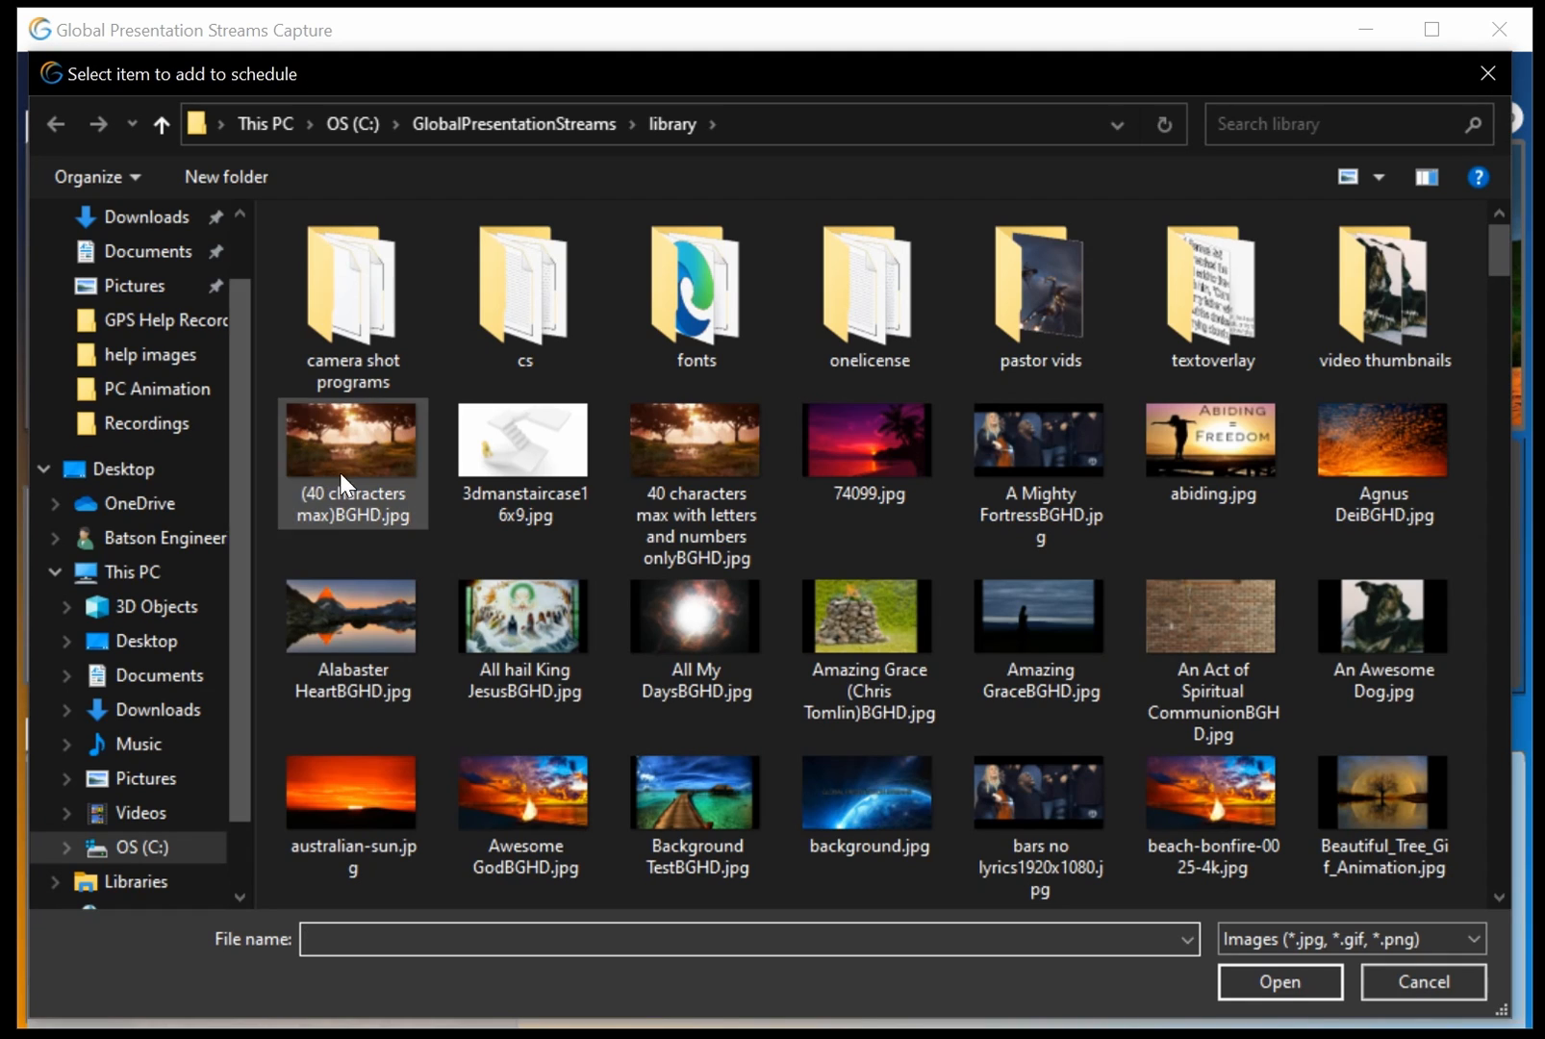
{"action": "left_click", "coordinate": [855, 483]}
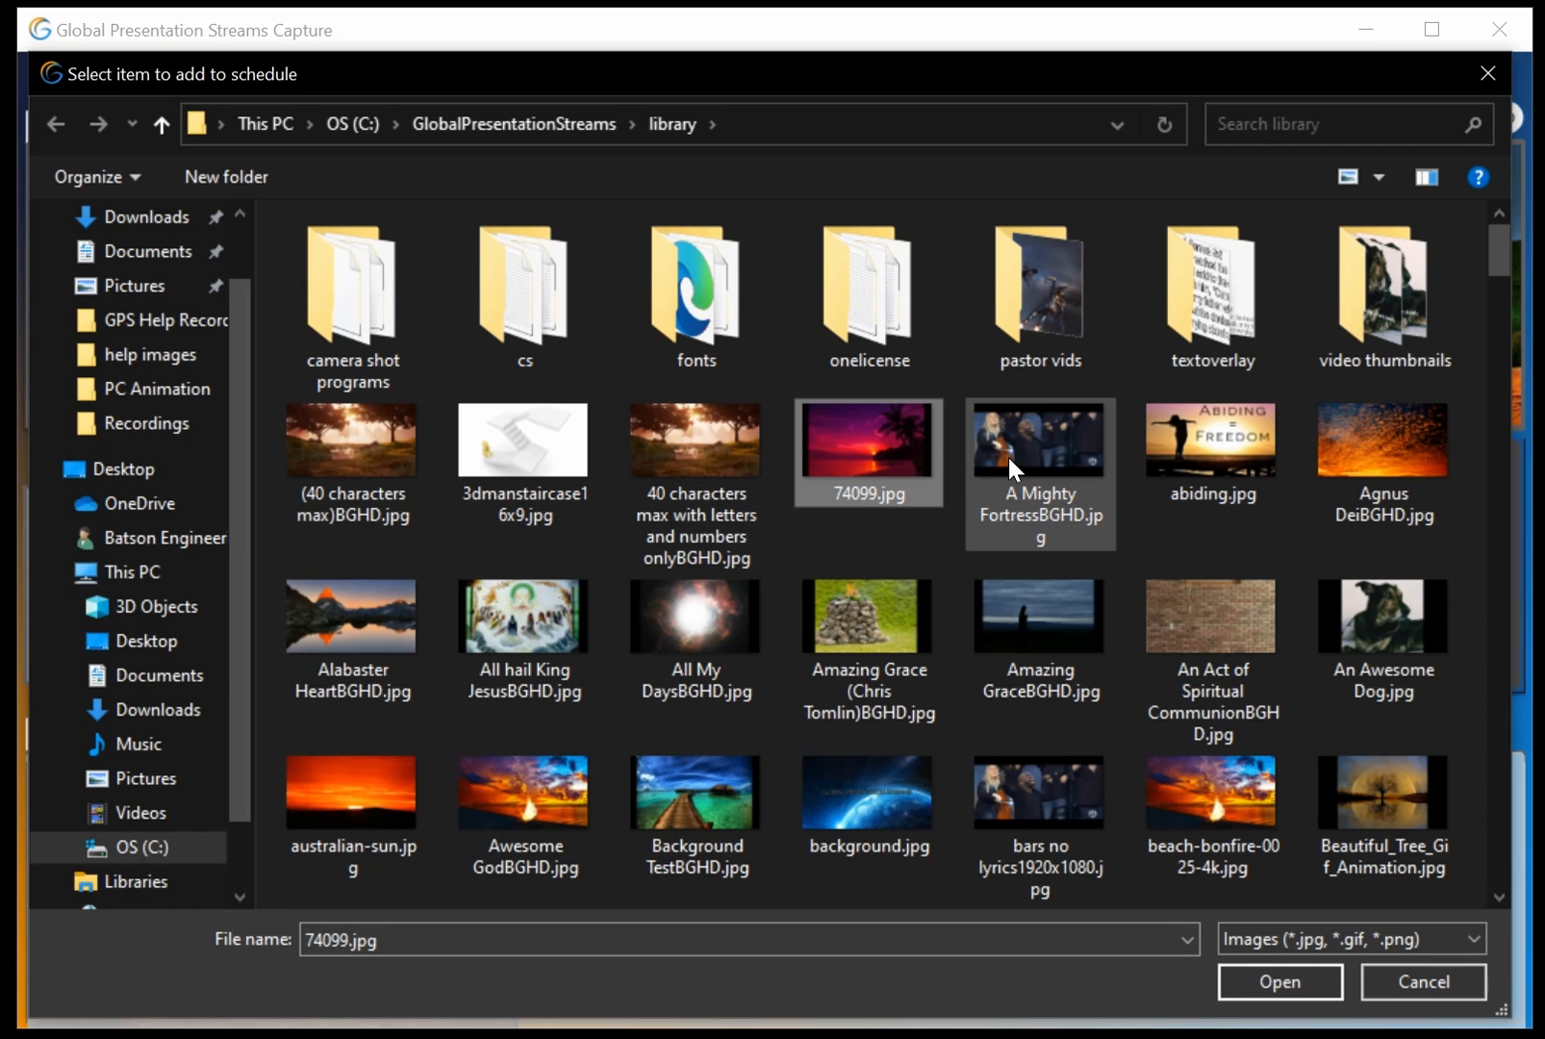
{"action": "left_click", "coordinate": [1006, 454], "text": "ctrl"}
{"action": "left_click", "coordinate": [1158, 437], "text": "ctrl"}
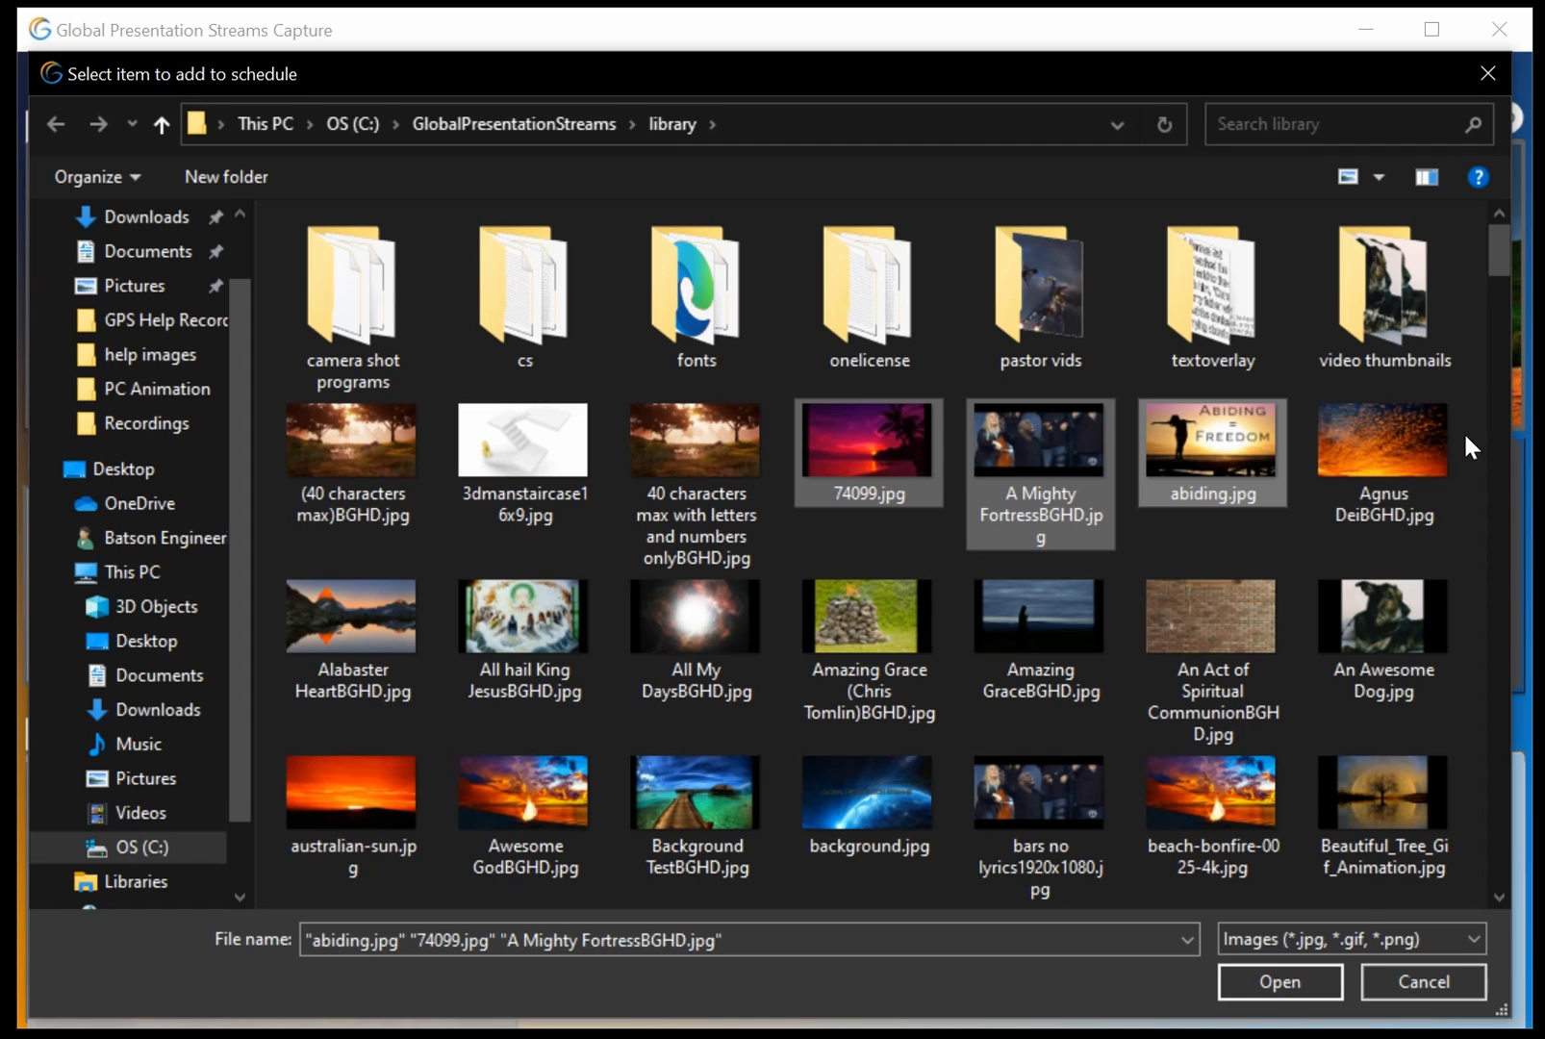
{"action": "left_click_drag", "start_coordinate": [1479, 435], "coordinate": [814, 494]}
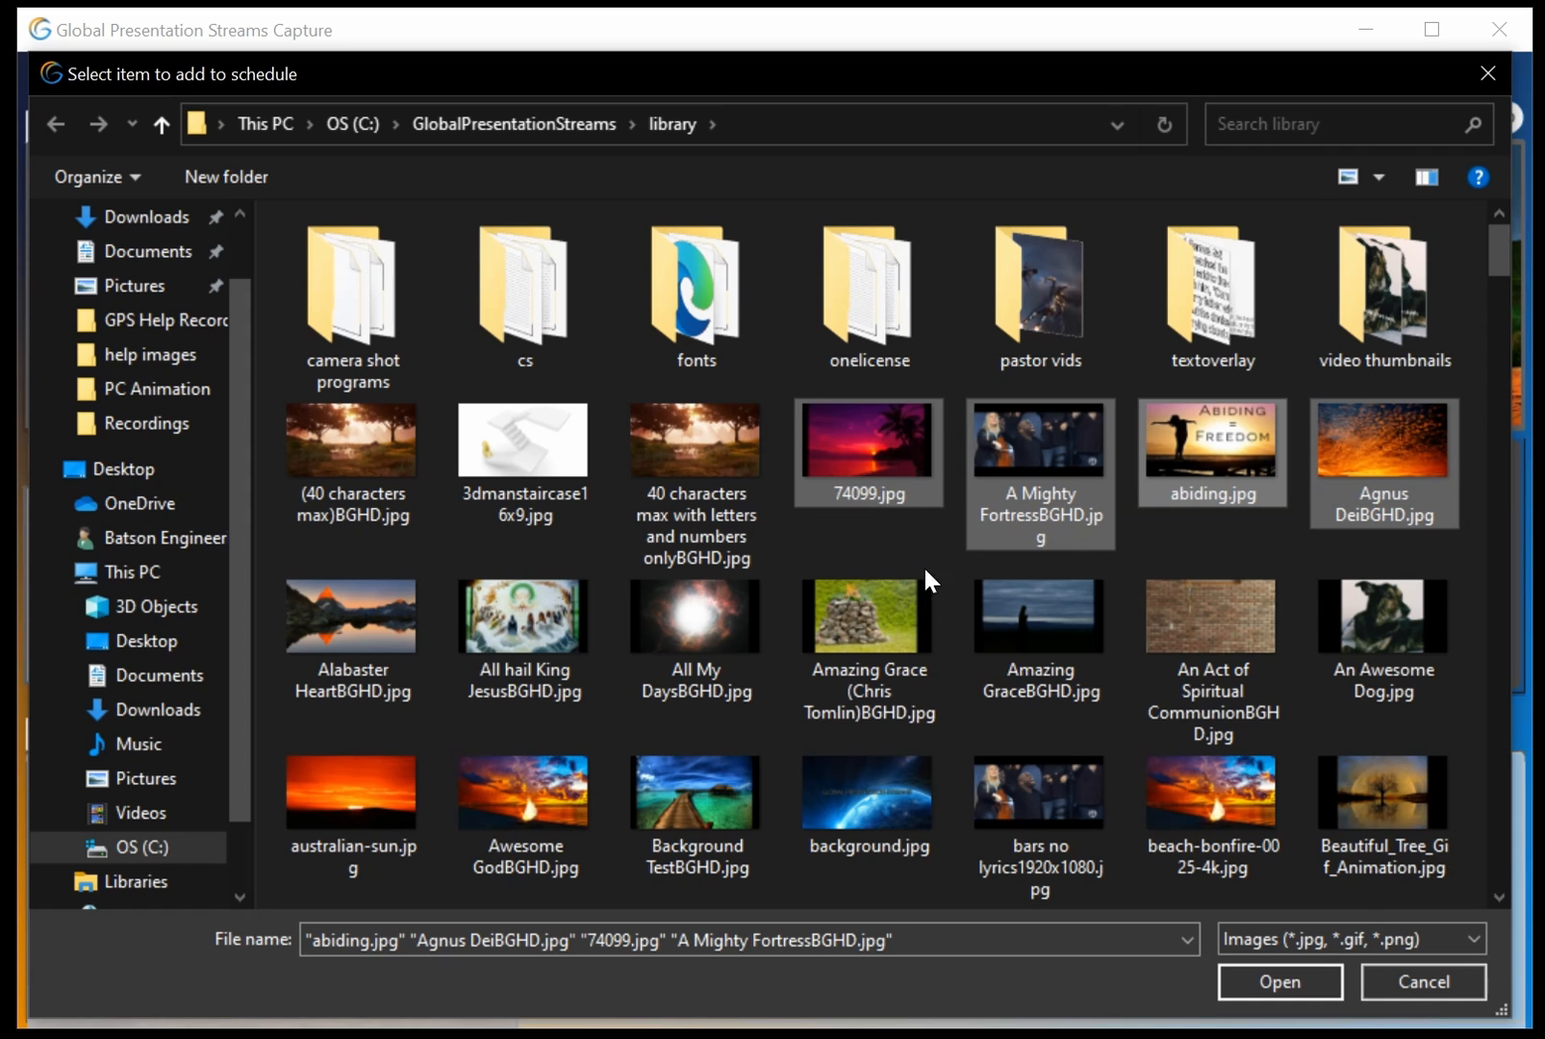
{"action": "left_click", "coordinate": [1284, 973]}
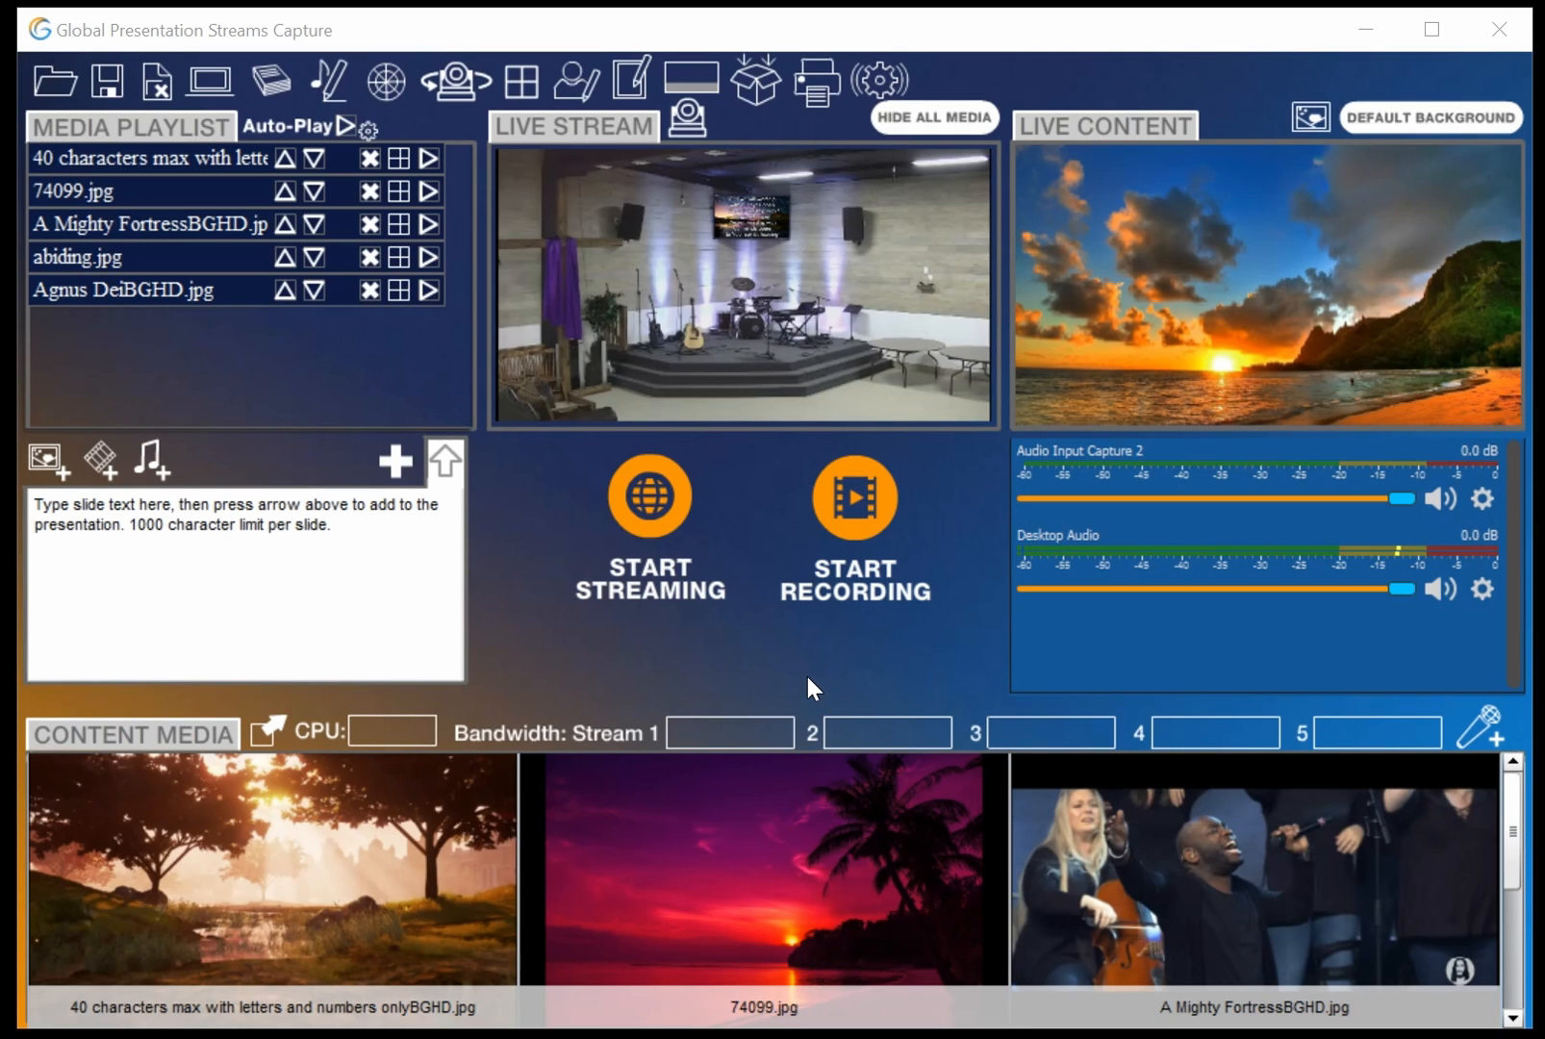
Add the video Awesome Dog2.mp4 to the playlist and send it to the live stream
{"action": "left_click", "coordinate": [99, 462]}
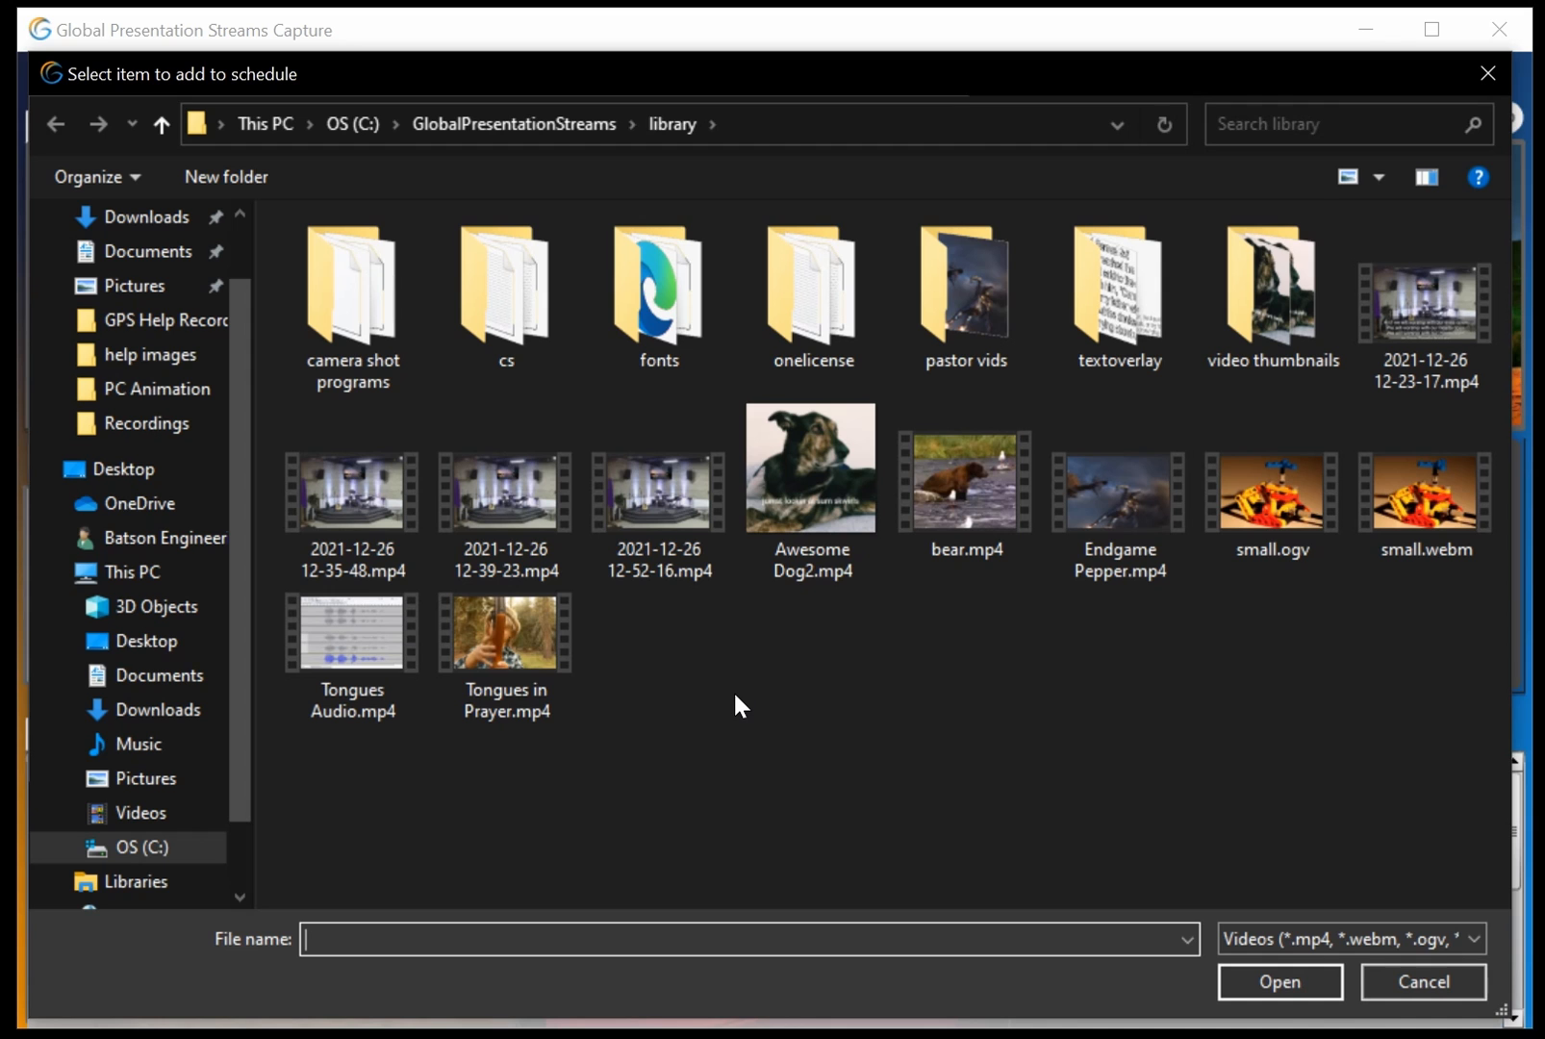
{"action": "double_click", "coordinate": [795, 489]}
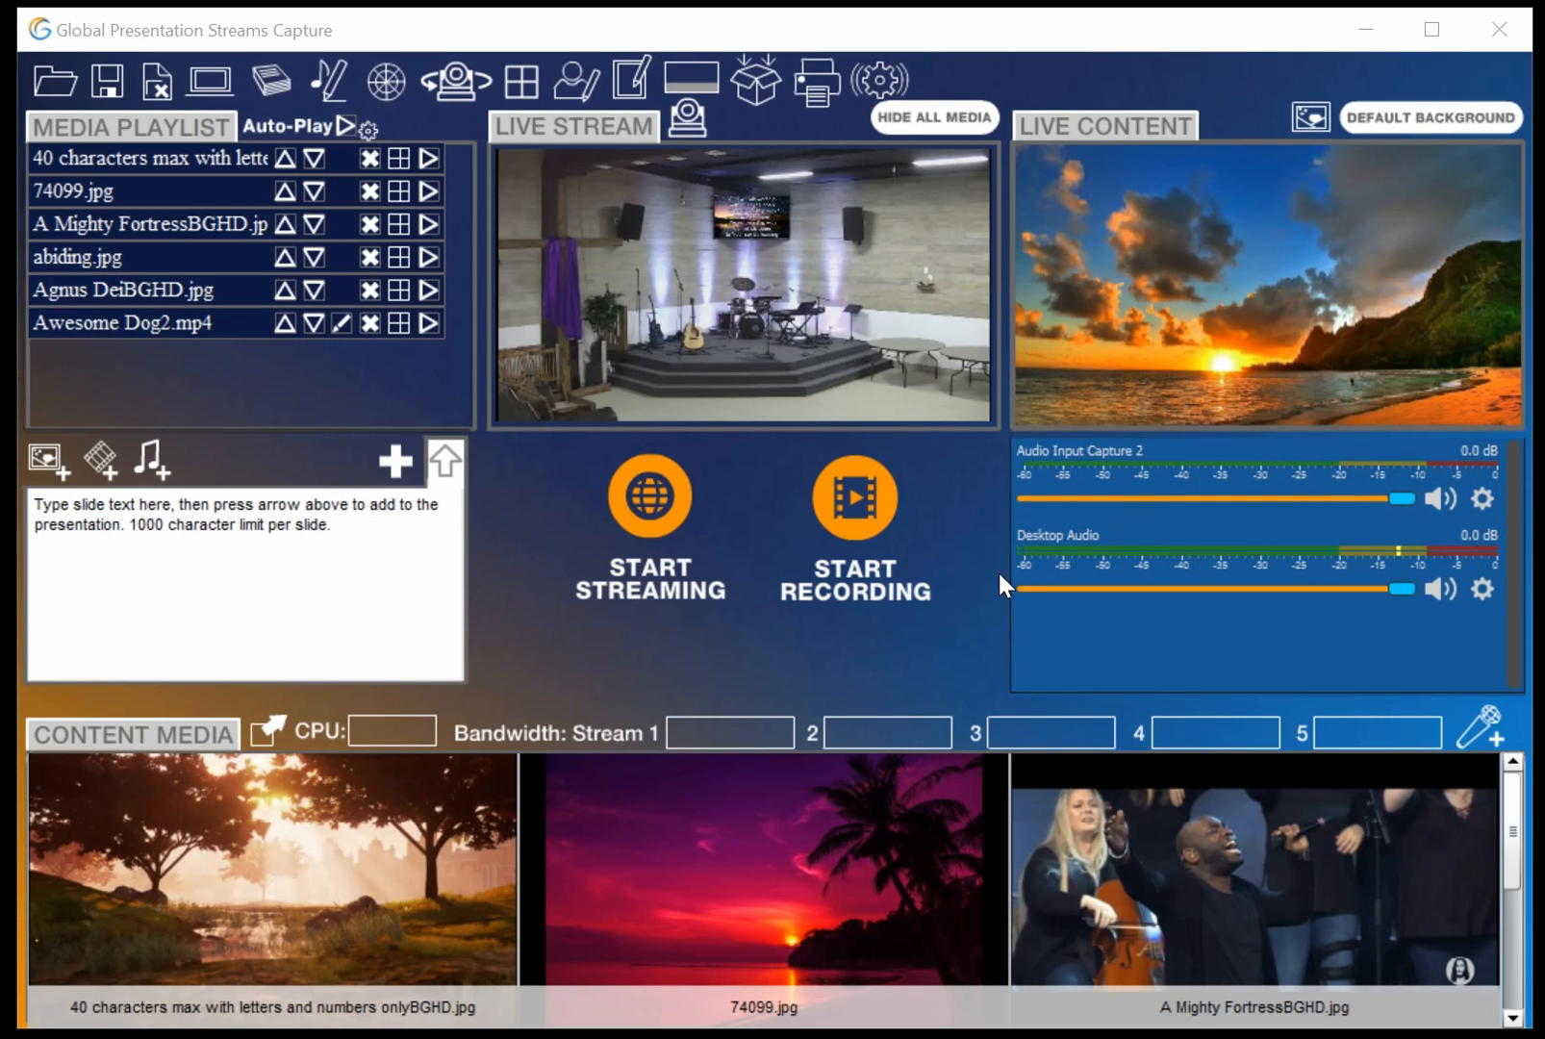
{"action": "scroll", "coordinate": [1513, 808], "scroll_direction": "down", "scroll_amount": 1}
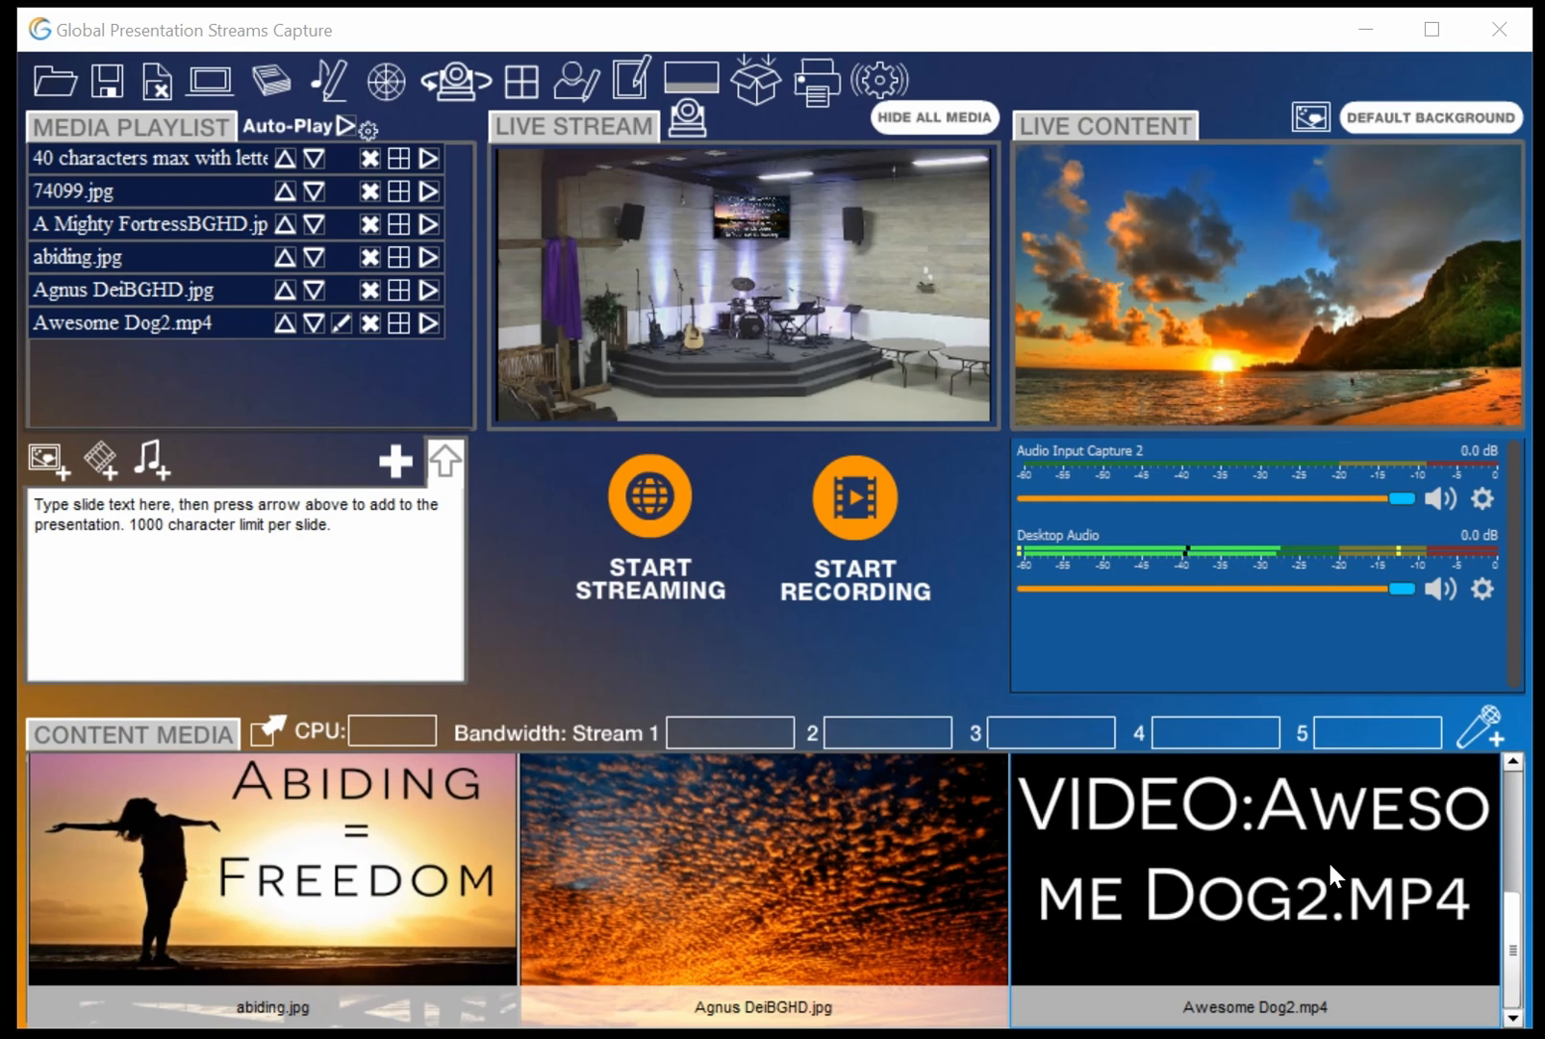
{"action": "left_click", "coordinate": [1327, 859]}
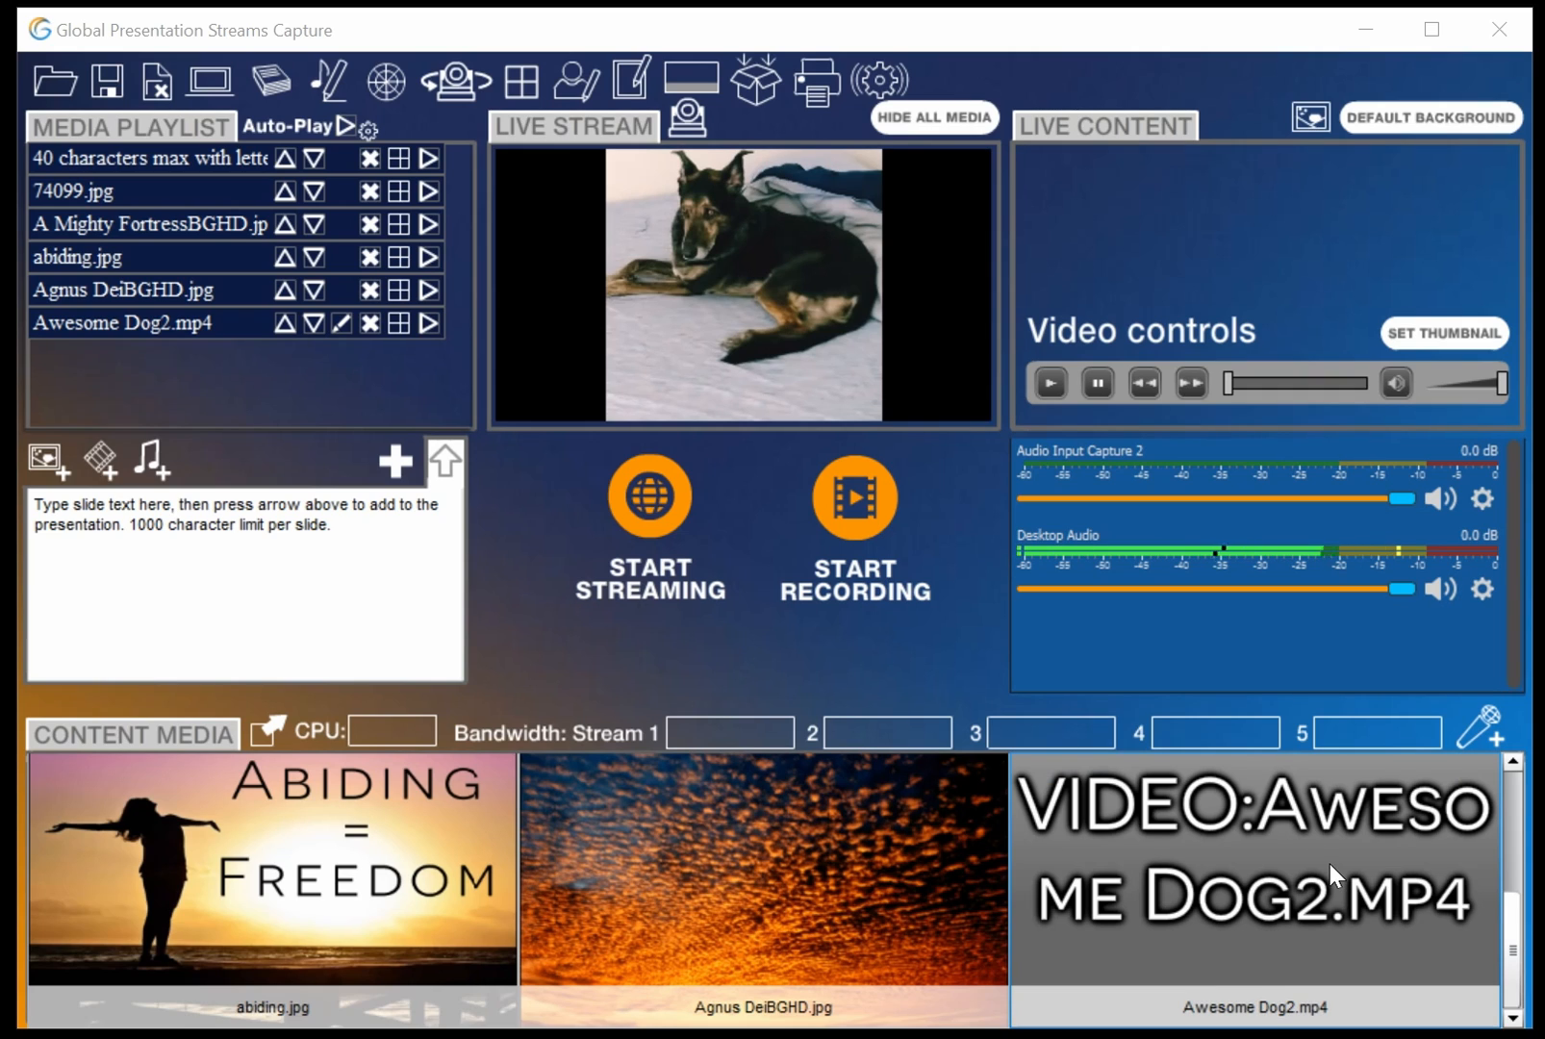
Play and pause the dog video, then set its thumbnail from the paused frame
{"action": "left_click", "coordinate": [1048, 386]}
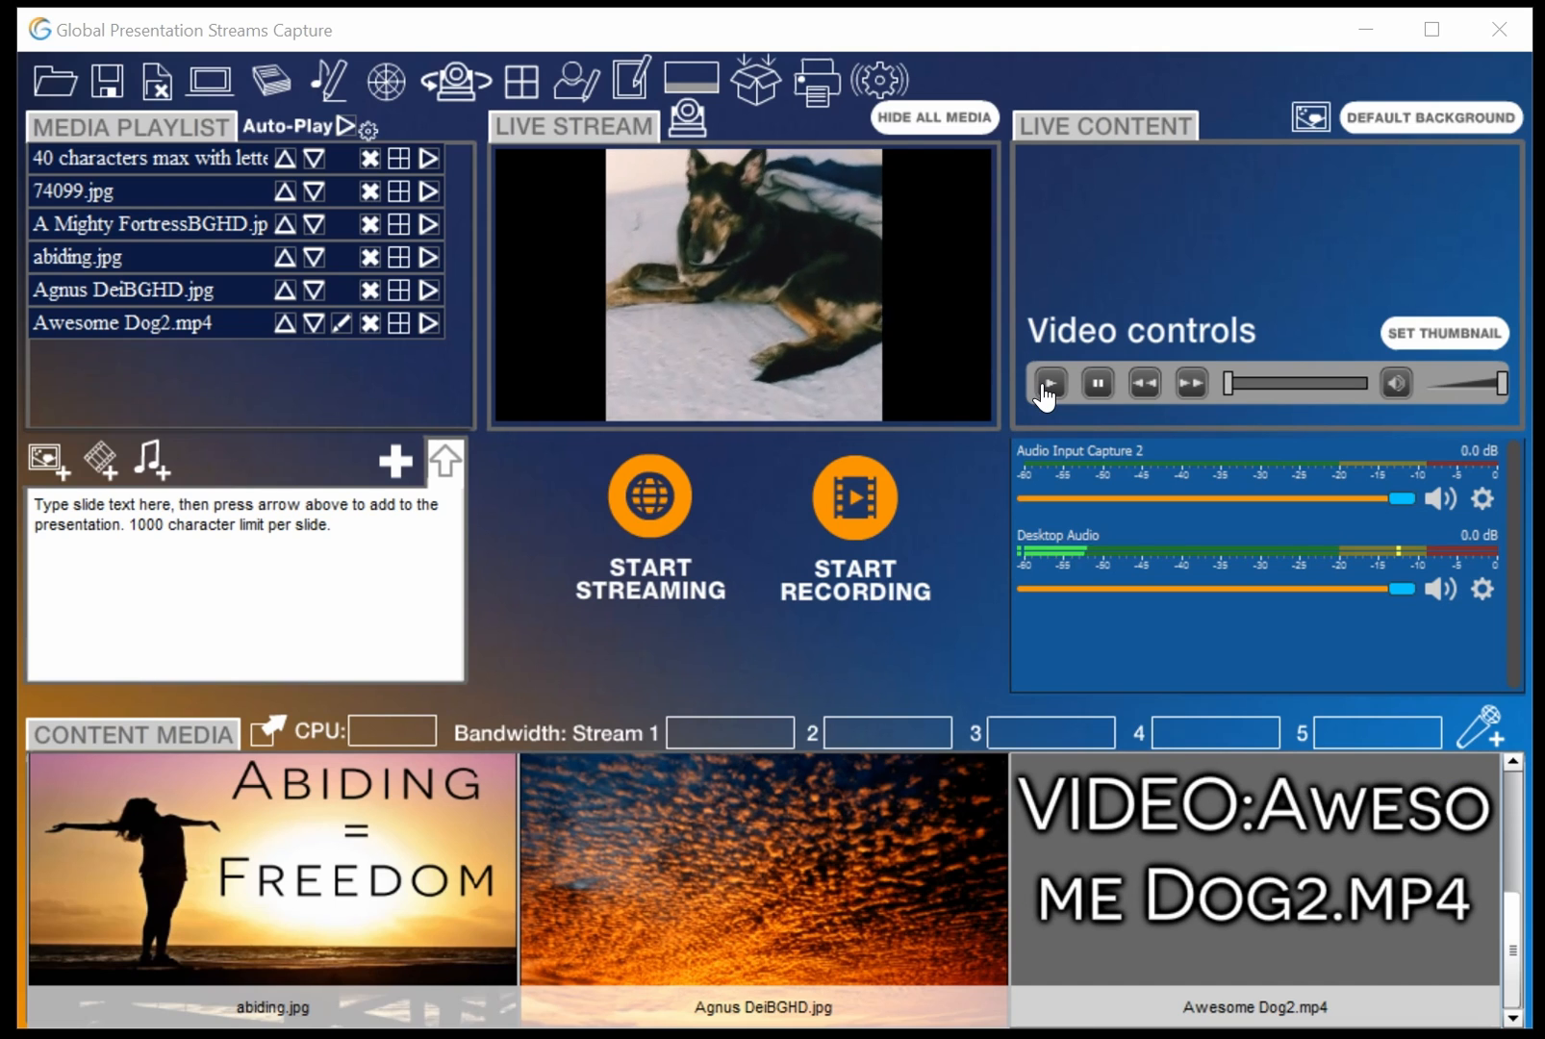
{"action": "left_click", "coordinate": [1096, 393]}
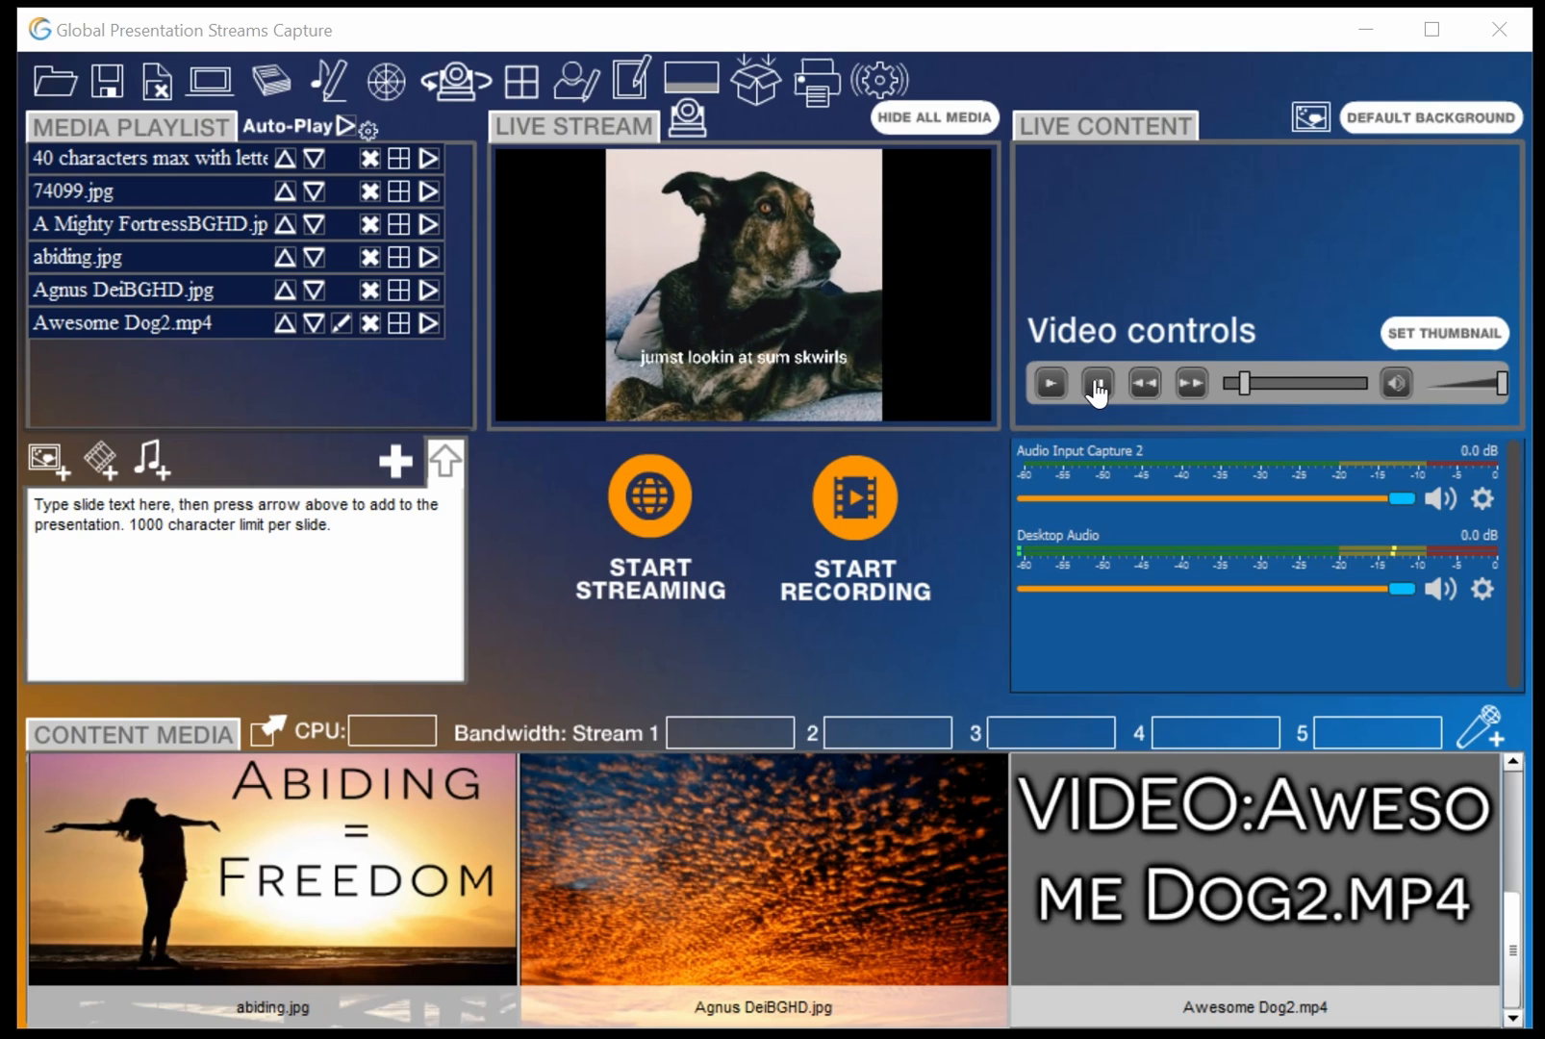
{"action": "left_click", "coordinate": [1432, 336]}
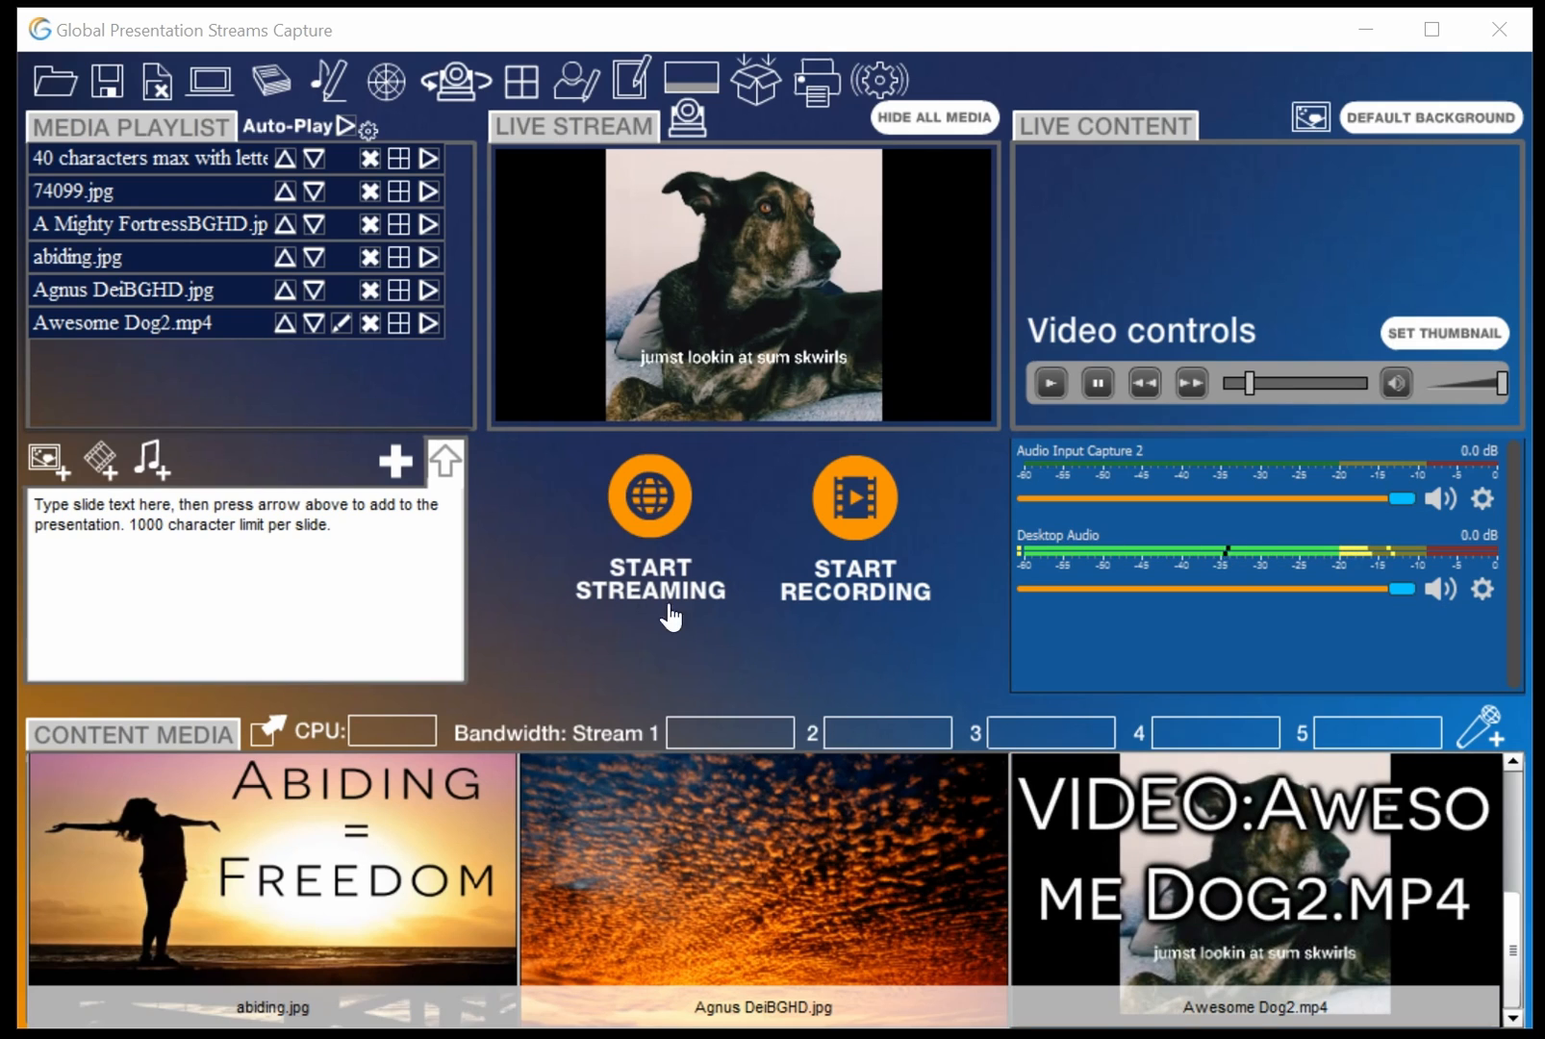
Add the song 'Bringing Heaven Down (Anna Lehman)' to the playlist
{"action": "left_click", "coordinate": [153, 458]}
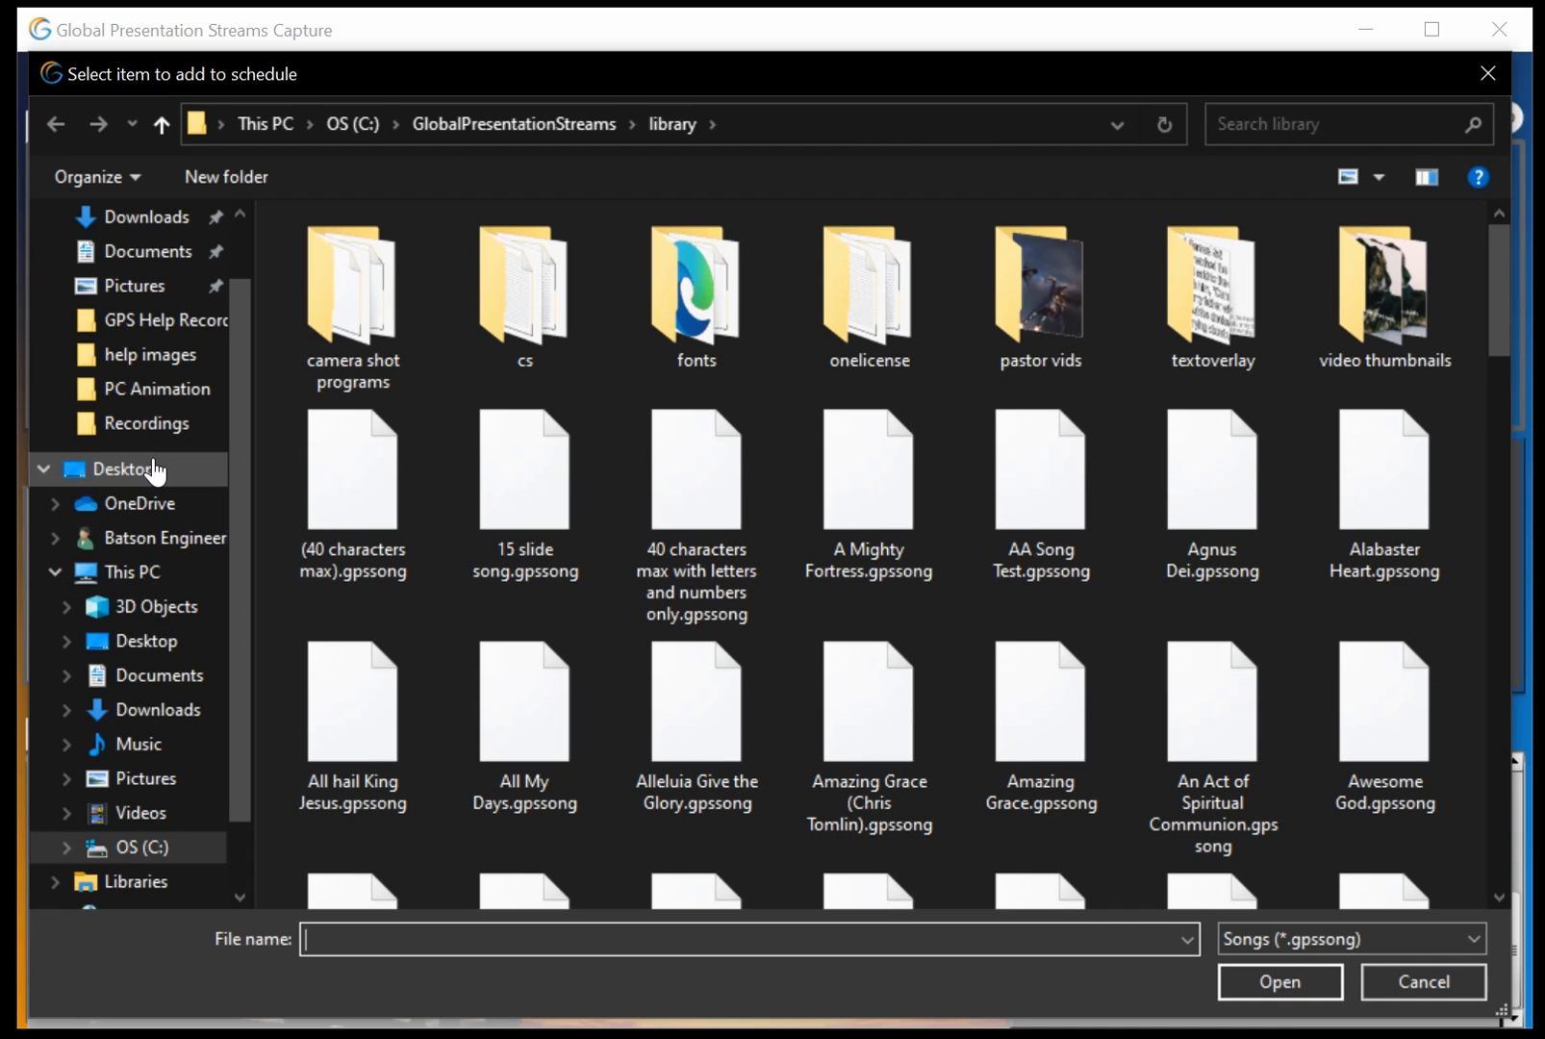
{"action": "scroll", "coordinate": [974, 708], "scroll_direction": "down", "scroll_amount": 4}
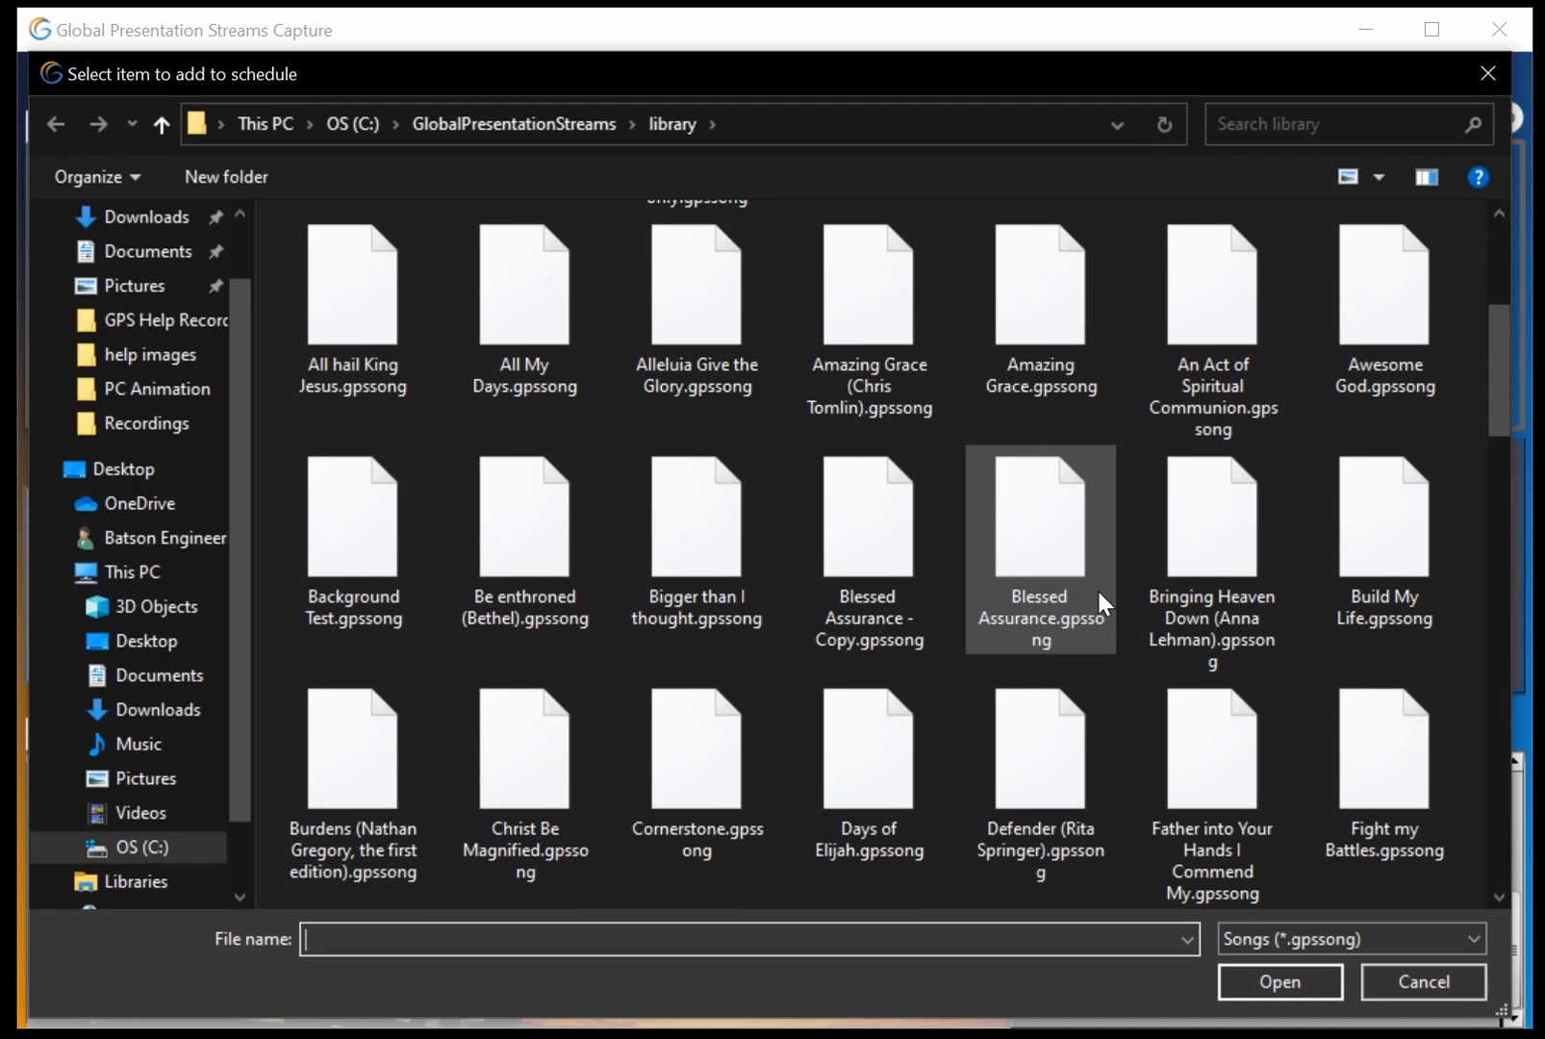
{"action": "double_click", "coordinate": [1220, 555]}
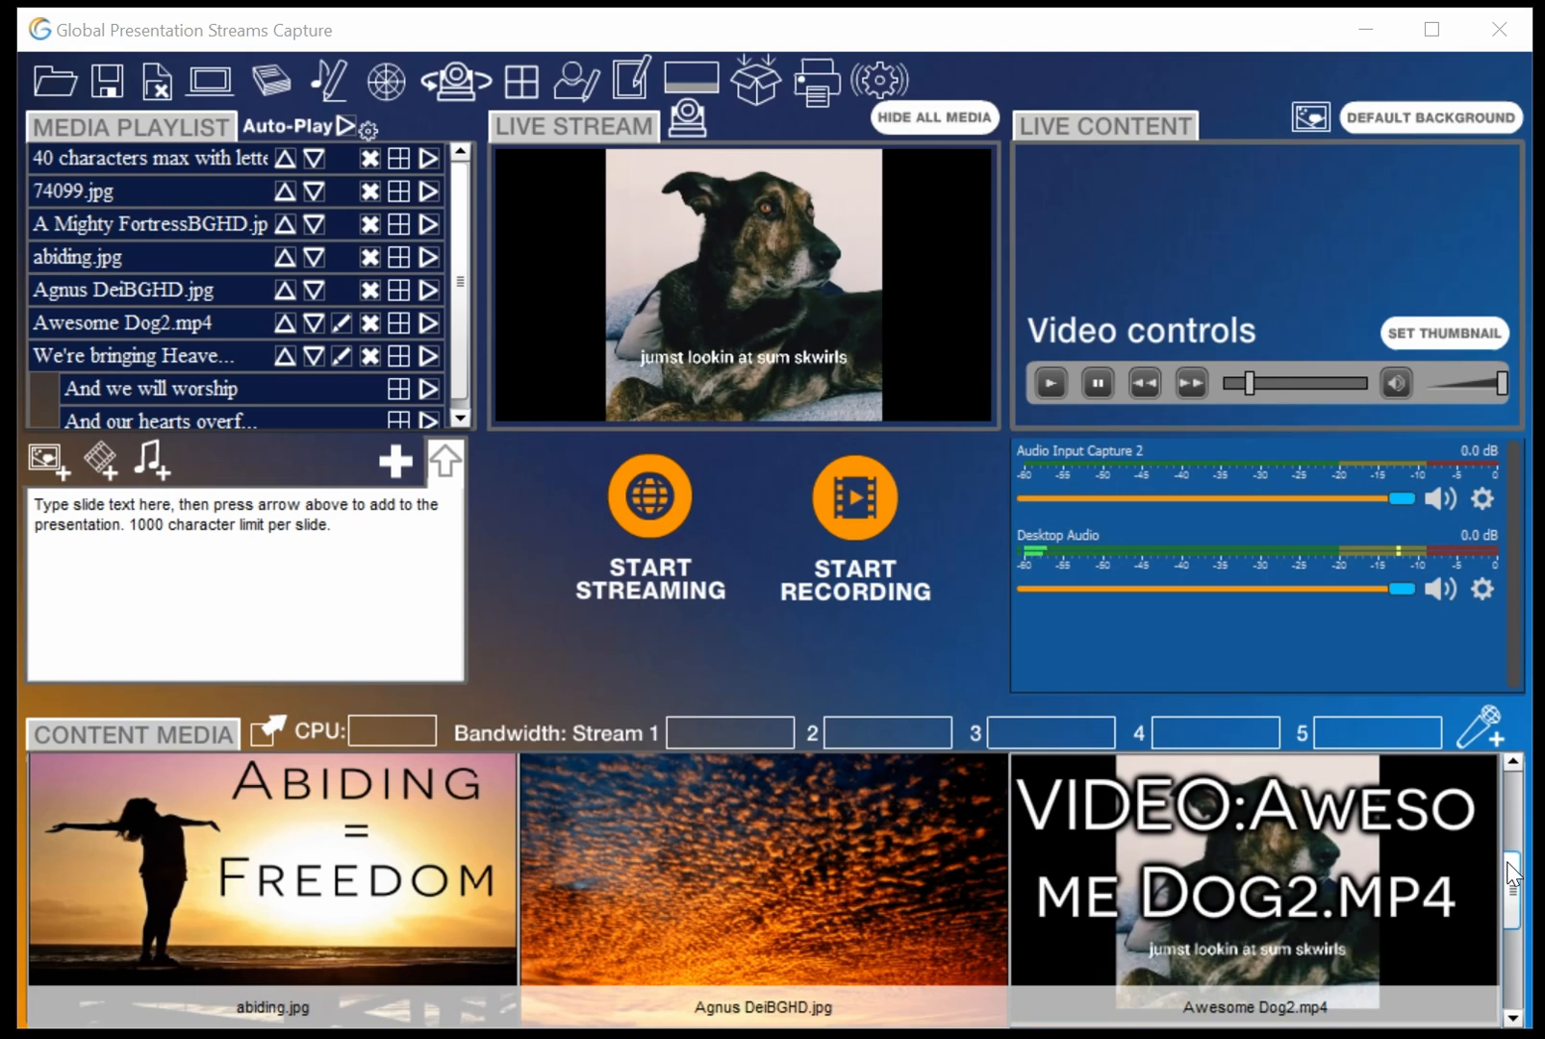
{"action": "left_click_drag", "start_coordinate": [1511, 873], "coordinate": [1513, 998]}
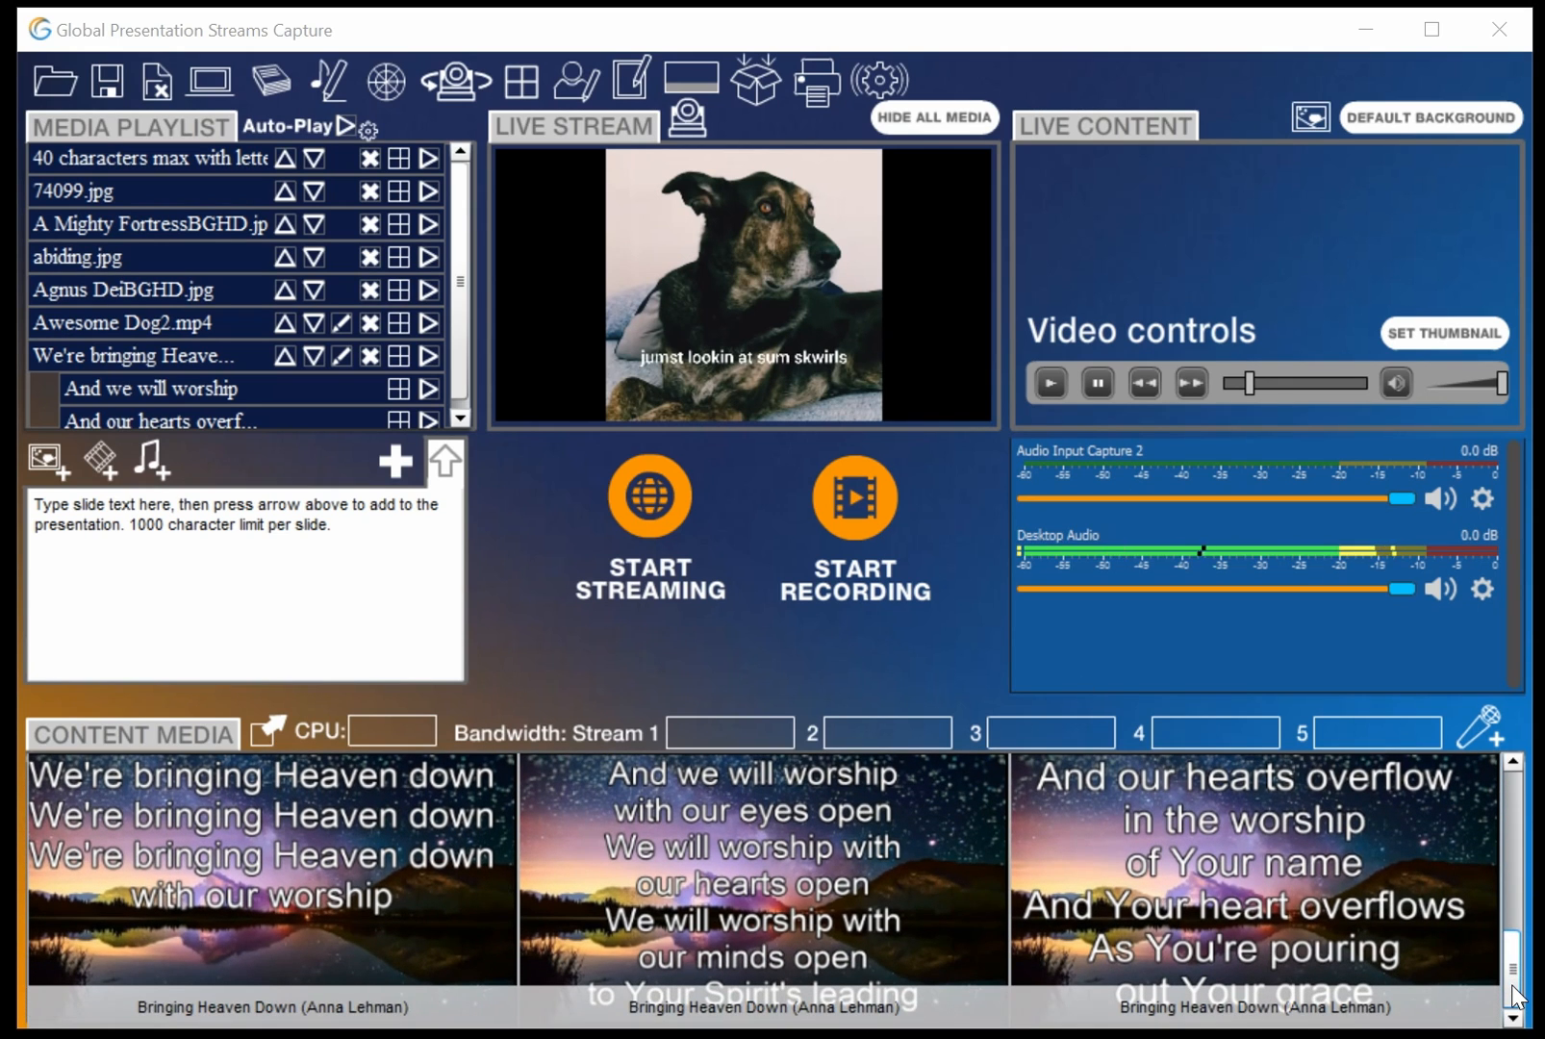
Replace the slide text with 'Thank you for watching GPS Capture Help videos' and add it as a slide
{"action": "left_click", "coordinate": [374, 582]}
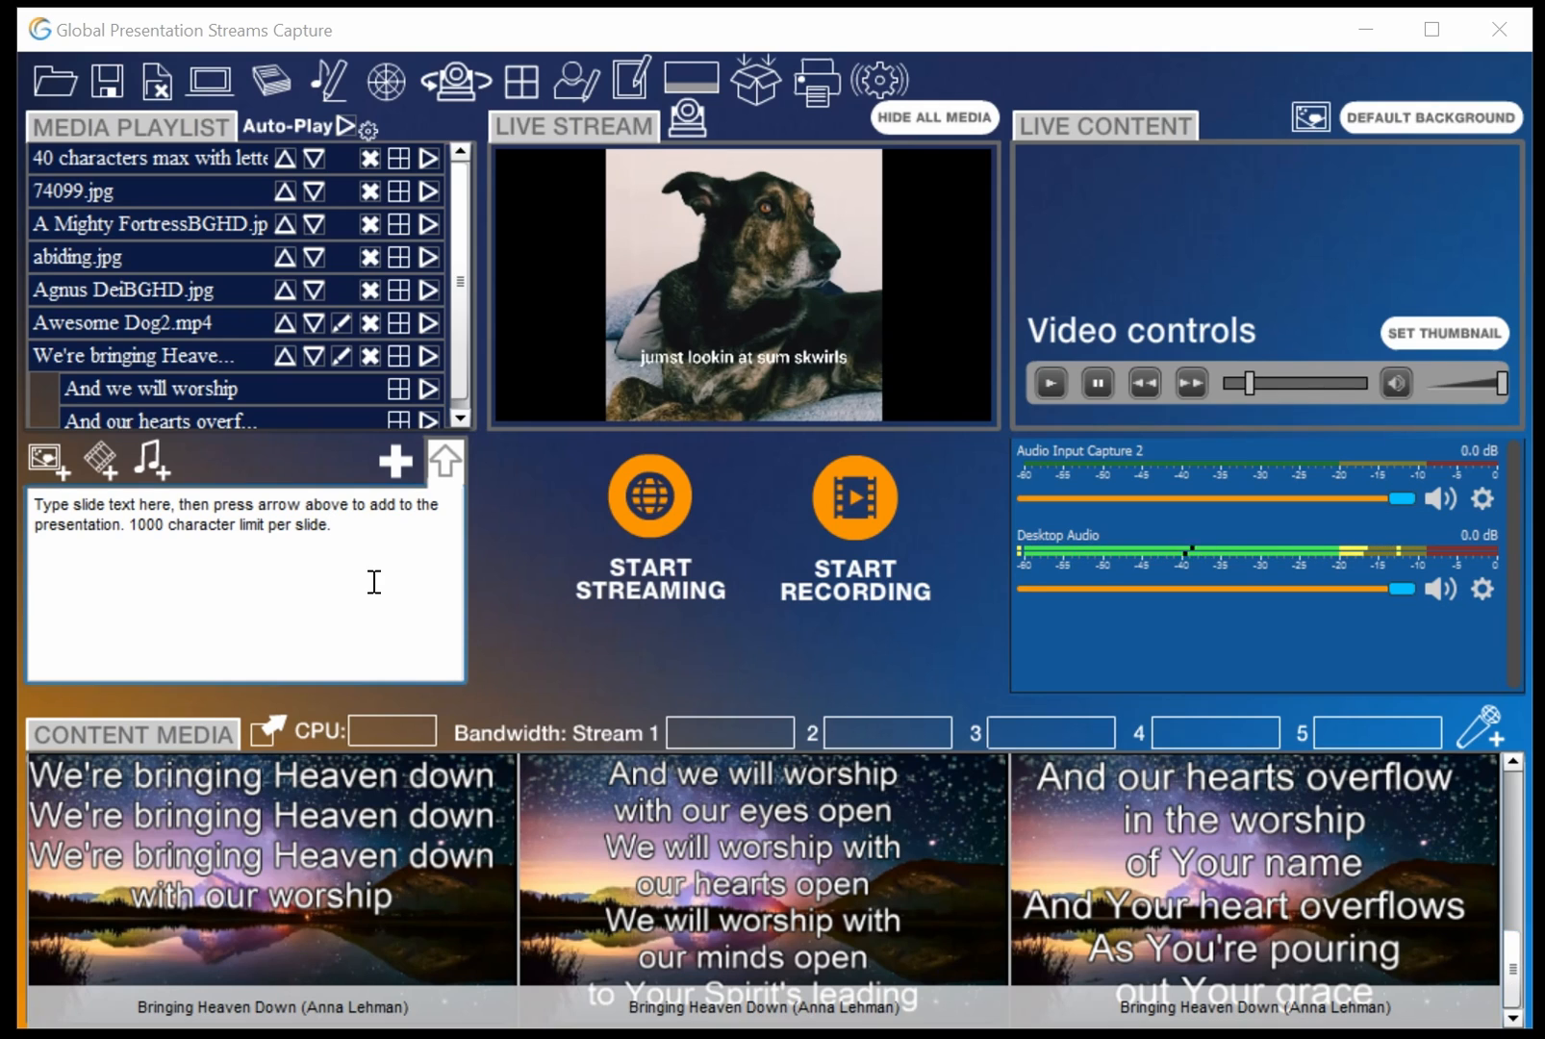
{"action": "left_click_drag", "start_coordinate": [310, 558], "coordinate": [64, 500]}
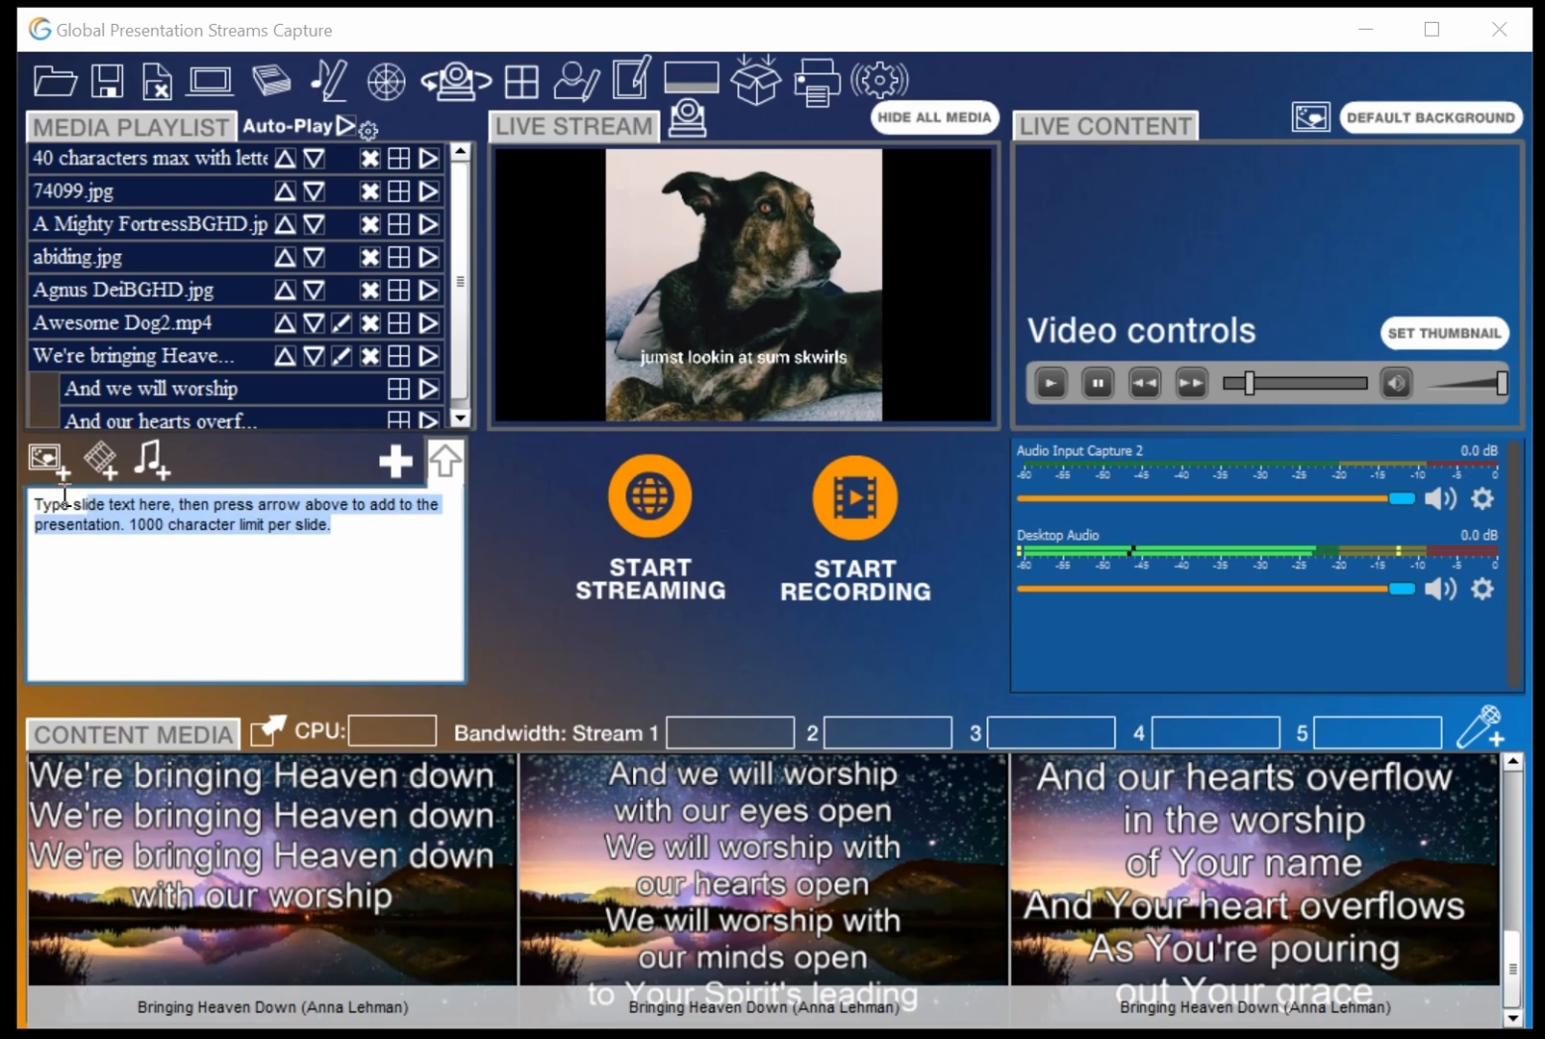
{"action": "key", "text": "BackSpace"}
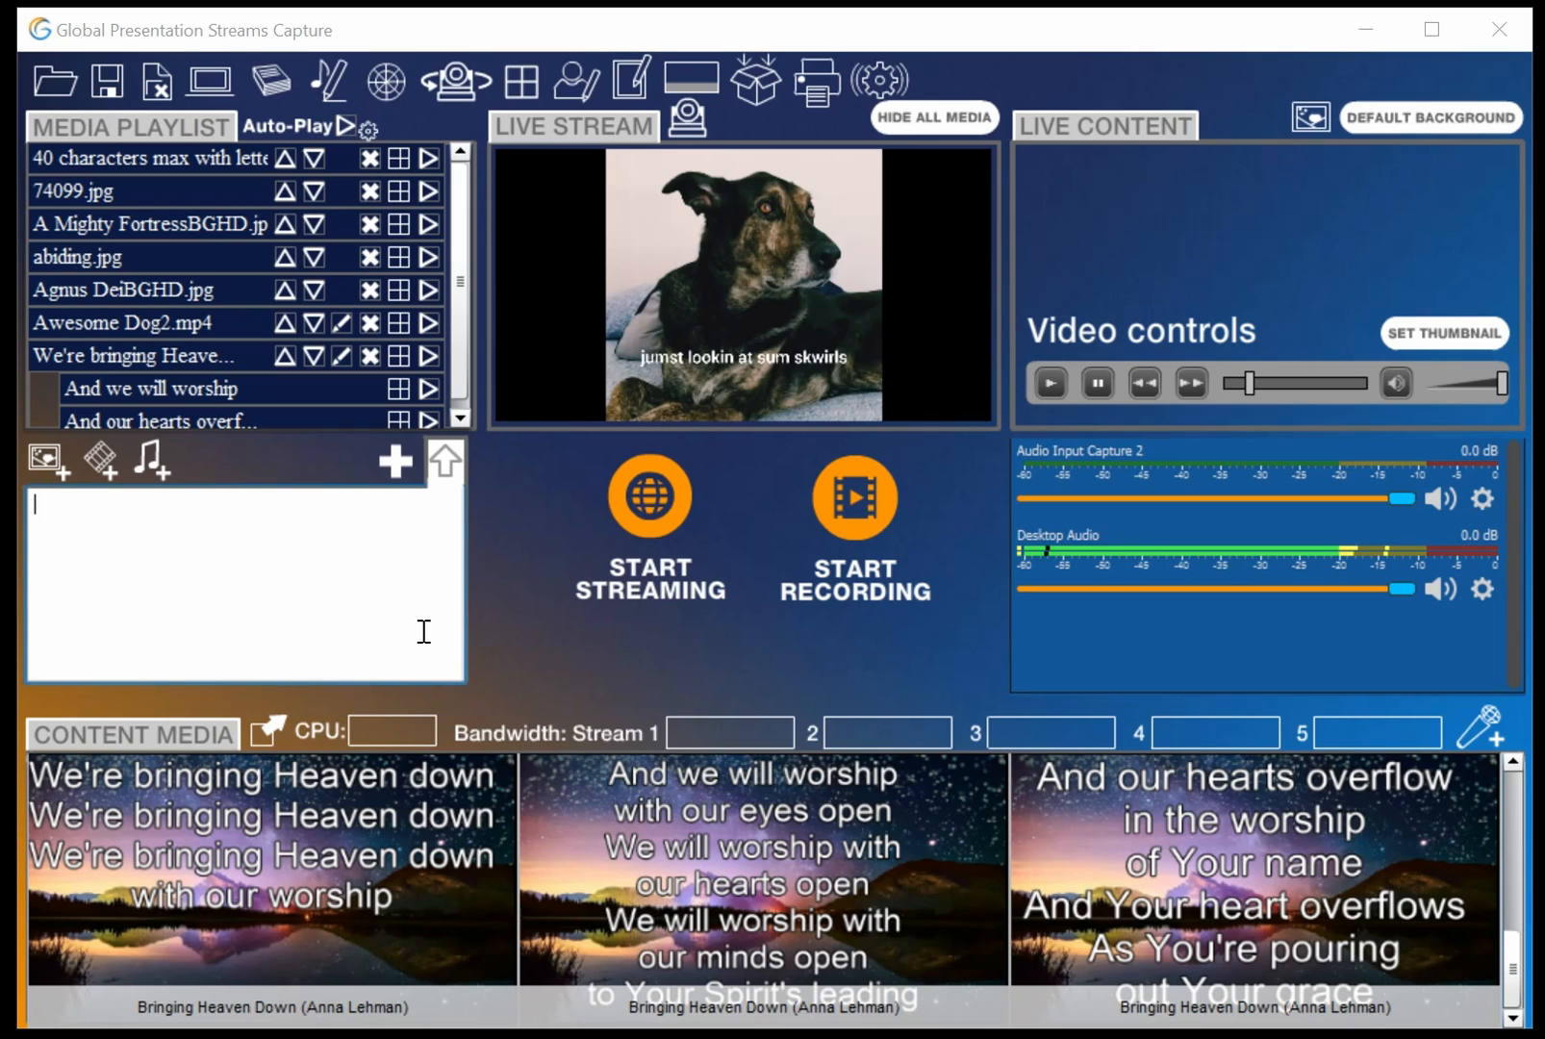
{"action": "type", "text": "Thank you for watching GPS Capture He"}
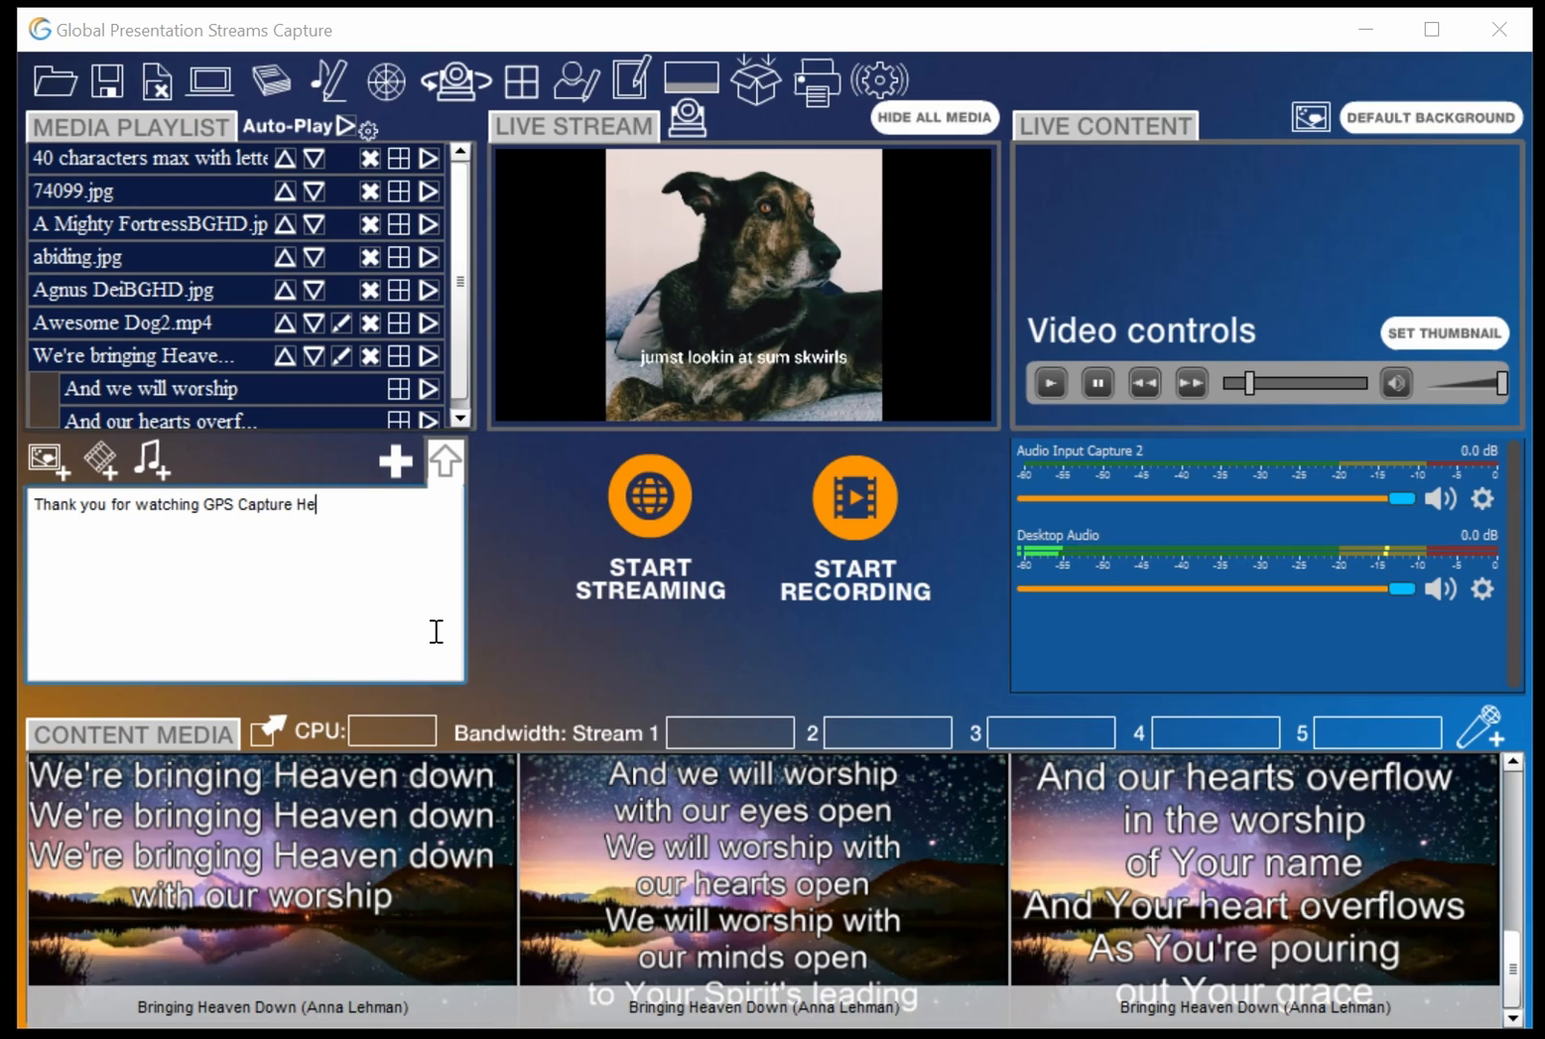
{"action": "type", "text": "lp videos"}
{"action": "left_click", "coordinate": [446, 469]}
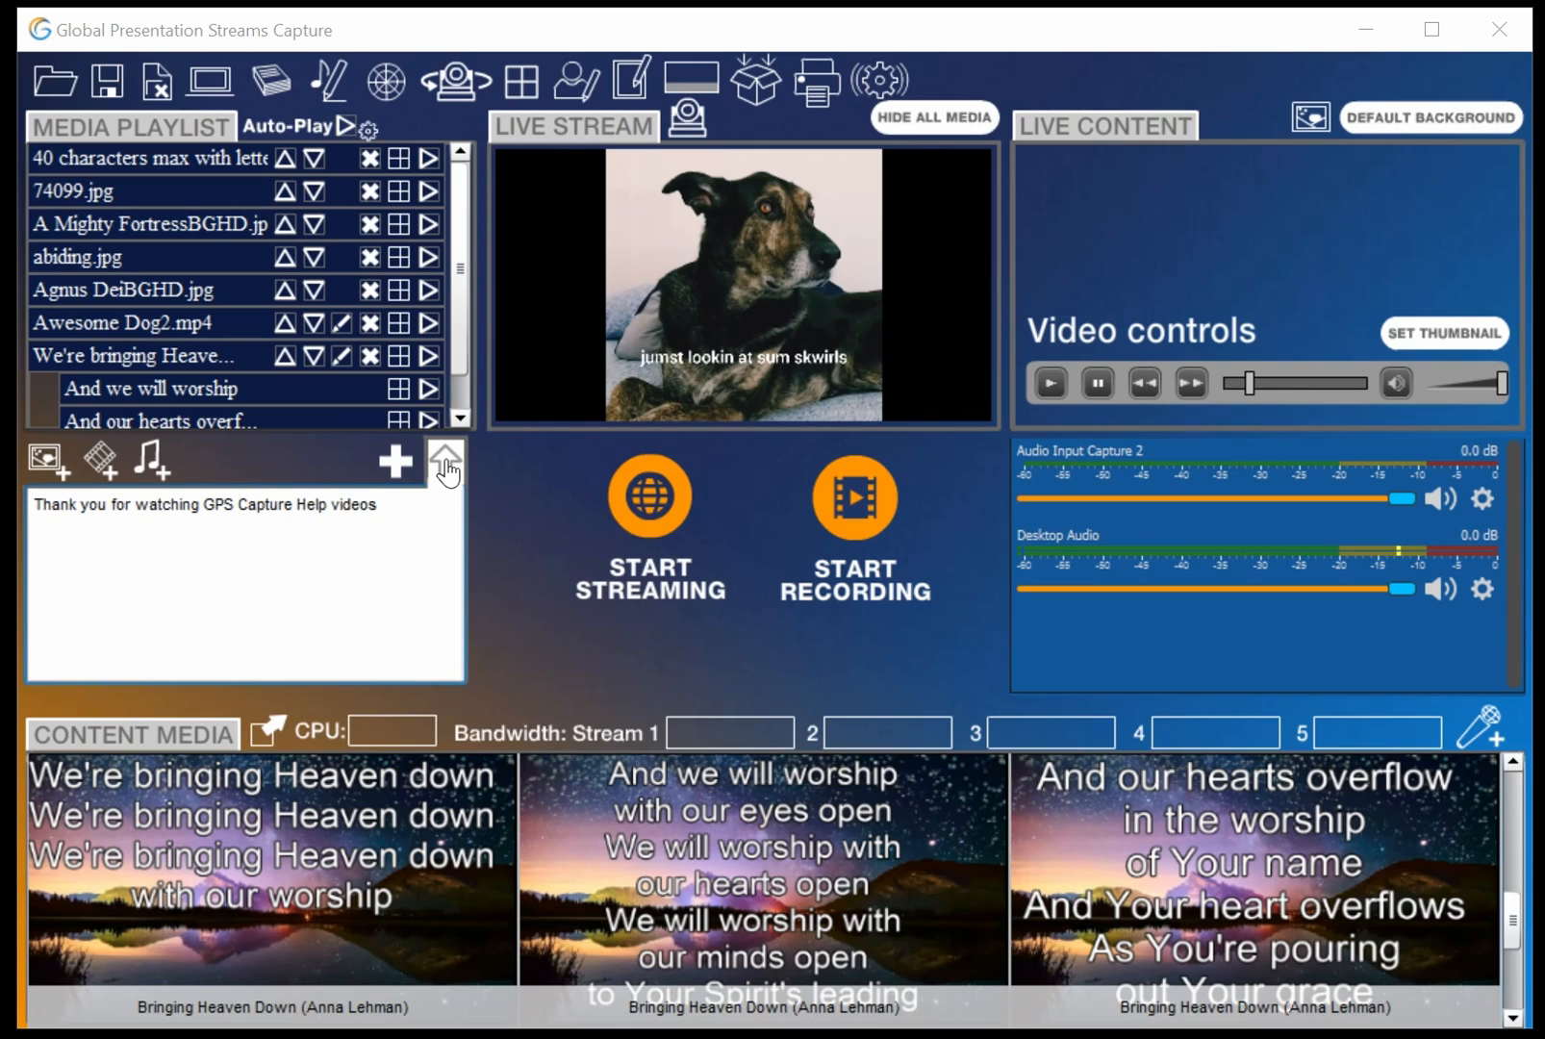
{"action": "scroll", "coordinate": [458, 356], "scroll_direction": "down", "scroll_amount": 2}
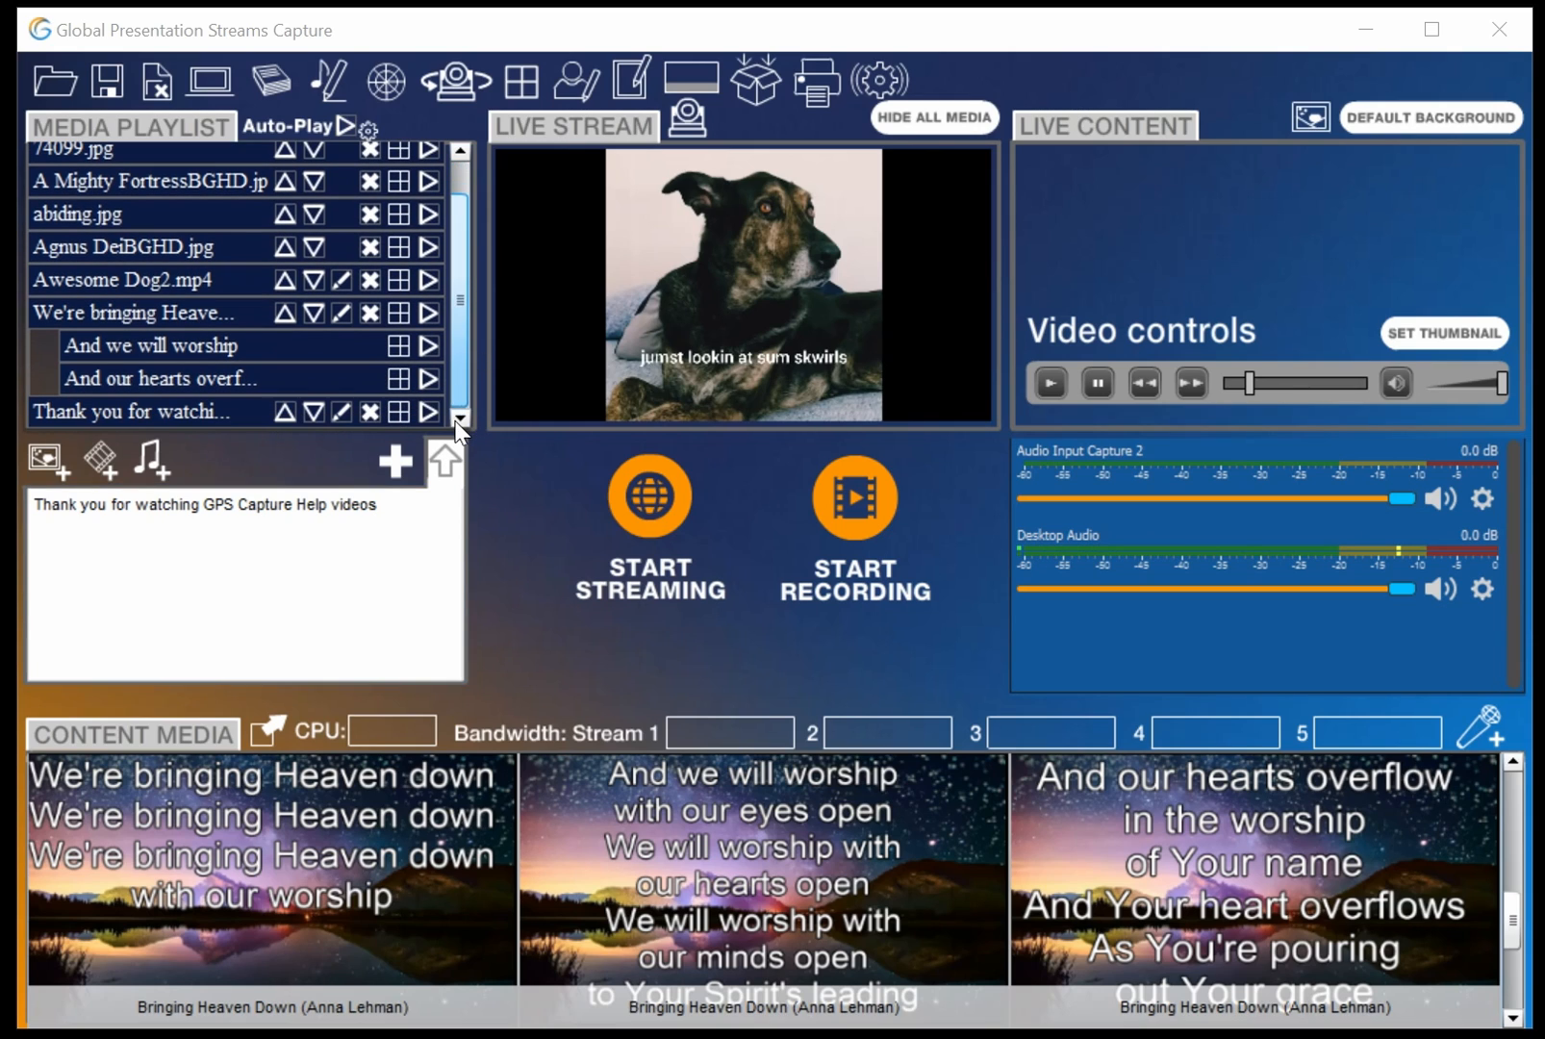
{"action": "left_click_drag", "start_coordinate": [1512, 916], "coordinate": [1513, 991]}
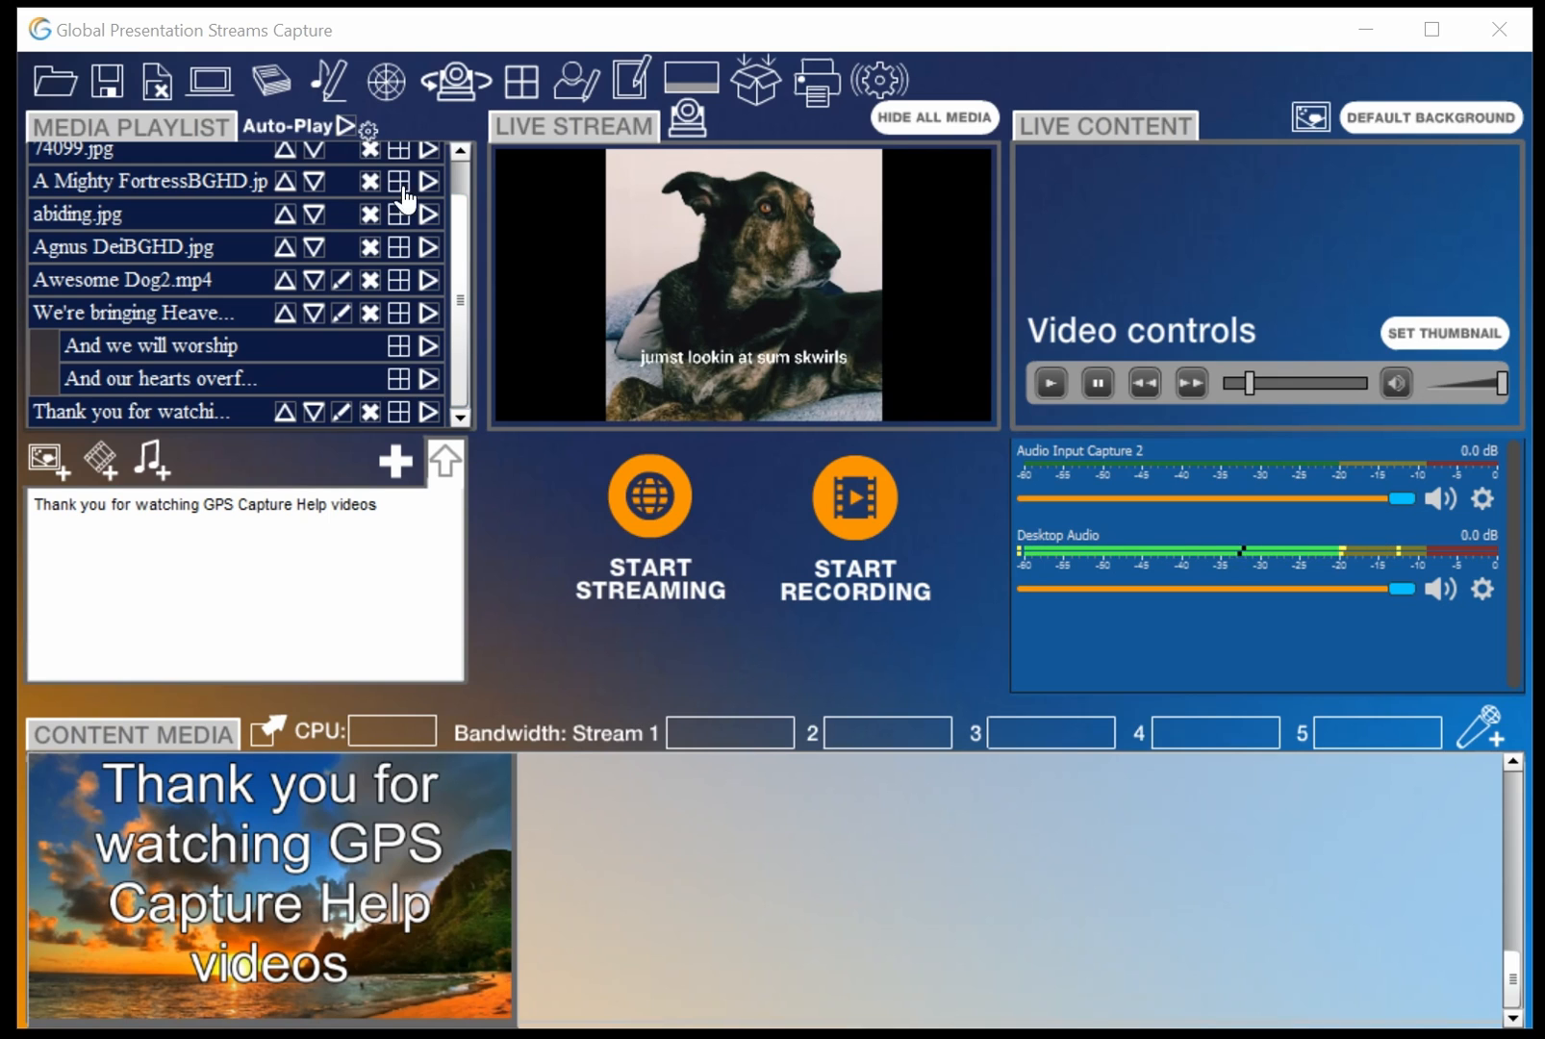
Open the Bible window and enlarge it across the screen
{"action": "left_click", "coordinate": [273, 79]}
{"action": "left_click_drag", "start_coordinate": [273, 92], "coordinate": [773, 44]}
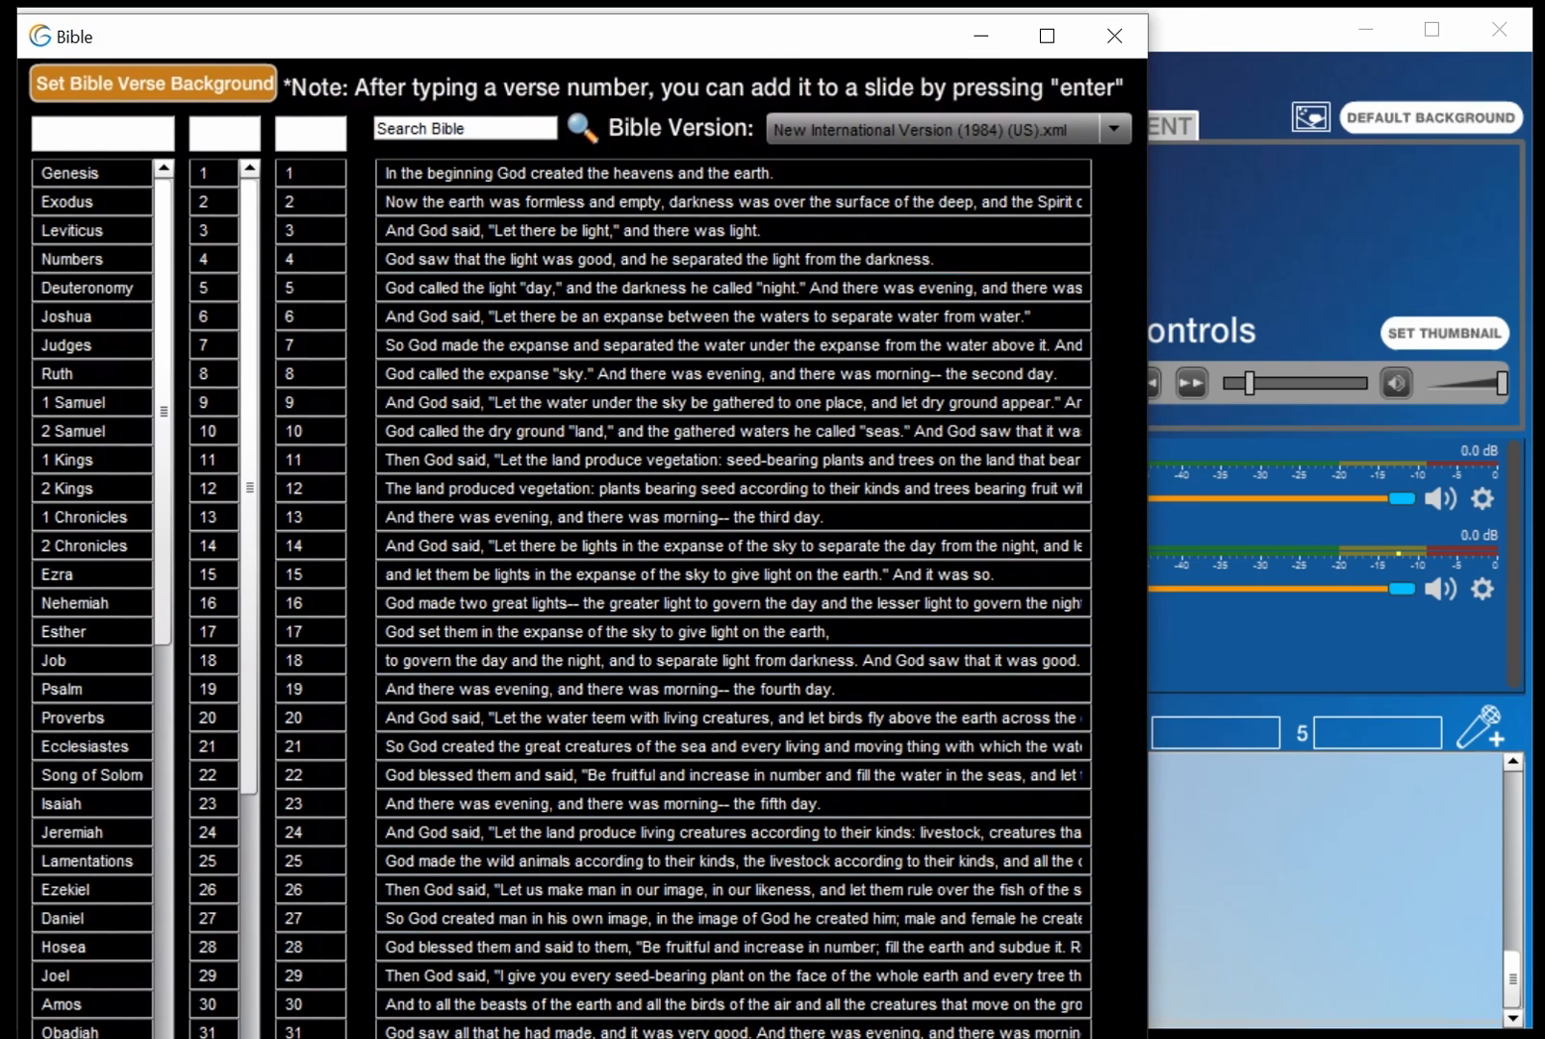
{"action": "left_click_drag", "start_coordinate": [1140, 1038], "coordinate": [1520, 1031]}
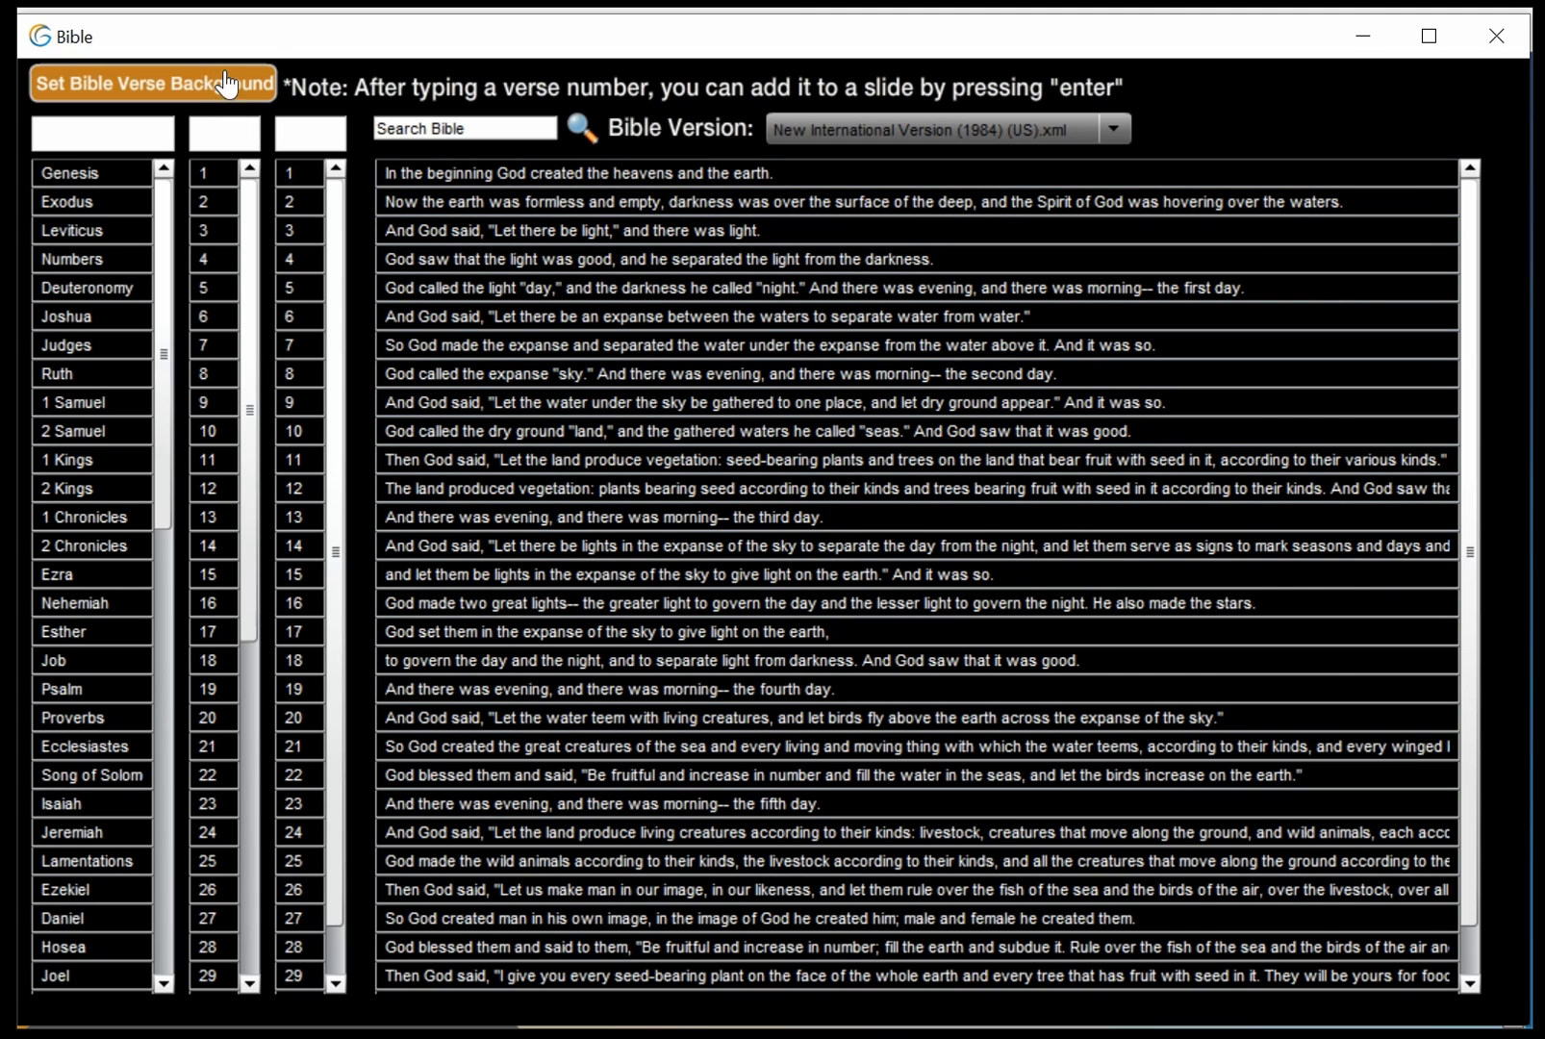
Set the Bible verse background to the image abiding.jpg from the computer
{"action": "left_click_drag", "start_coordinate": [266, 46], "coordinate": [271, 799]}
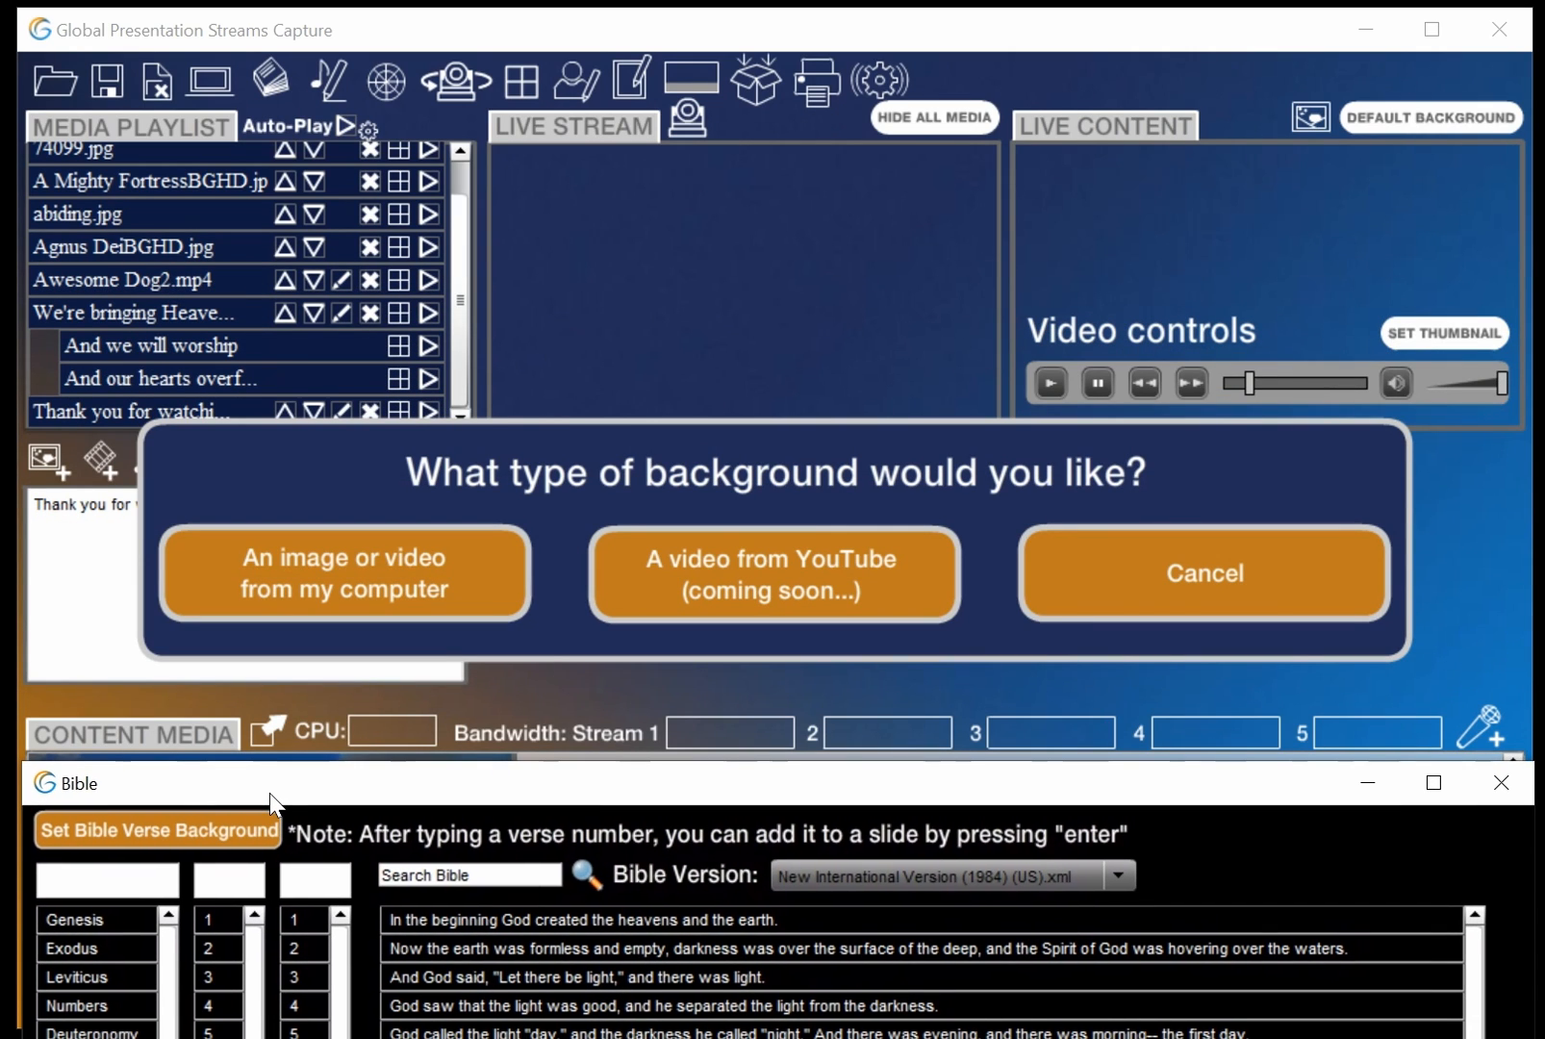
{"action": "left_click", "coordinate": [370, 558]}
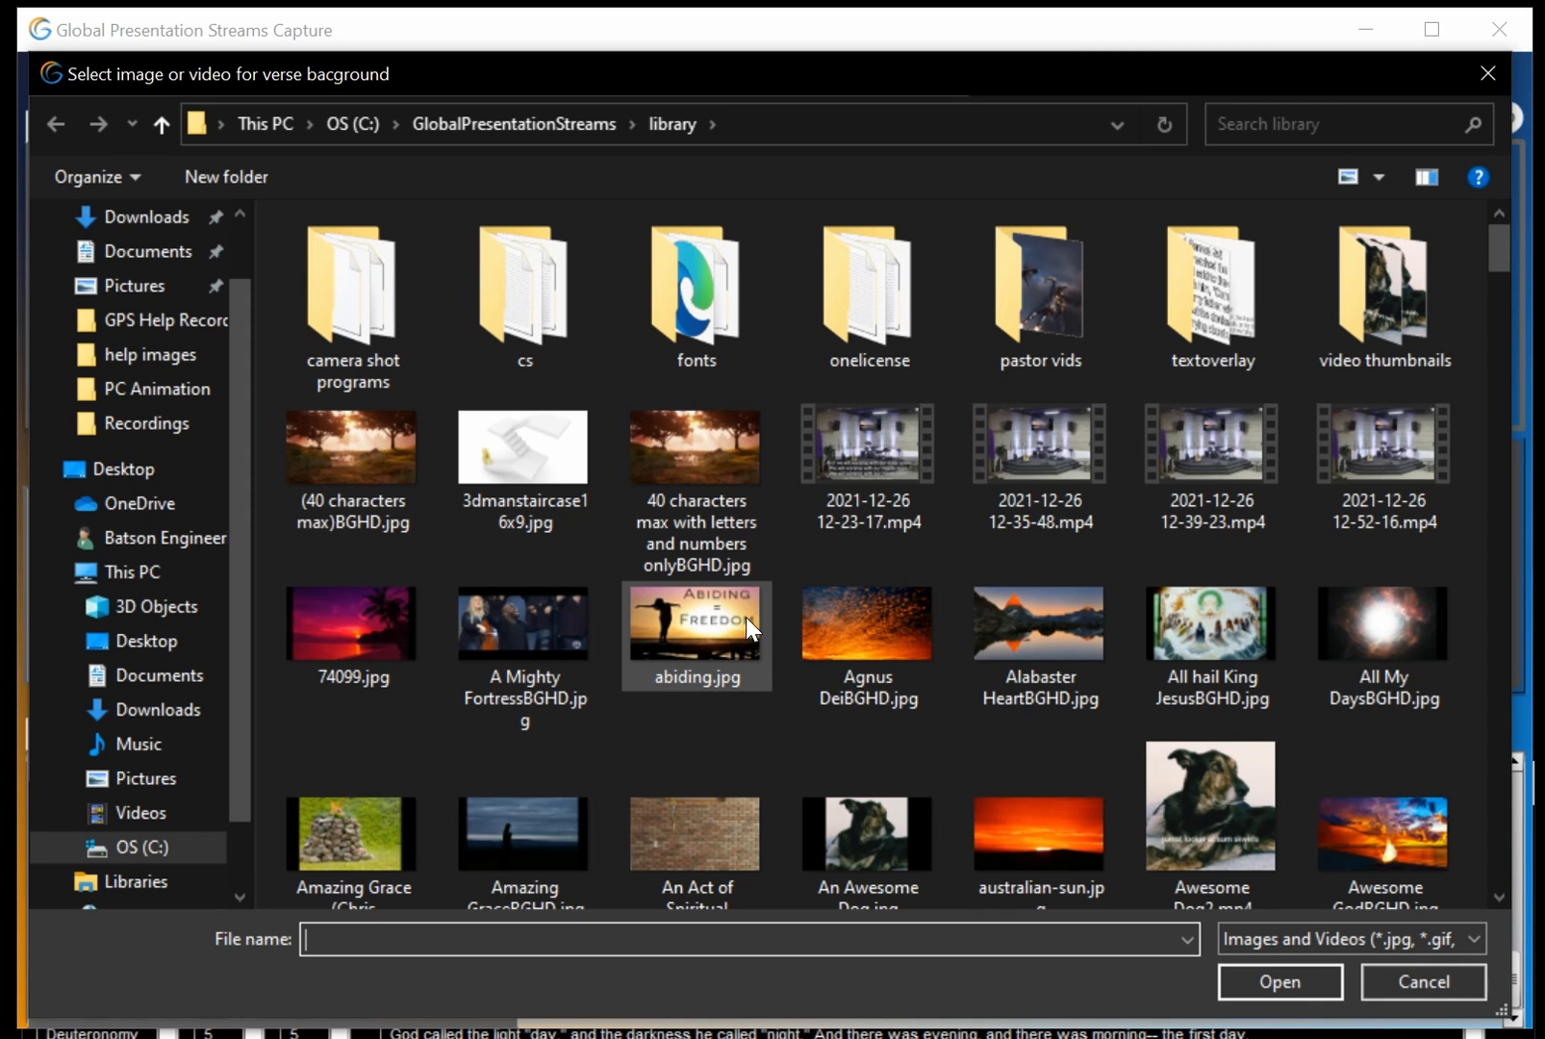
{"action": "double_click", "coordinate": [826, 607]}
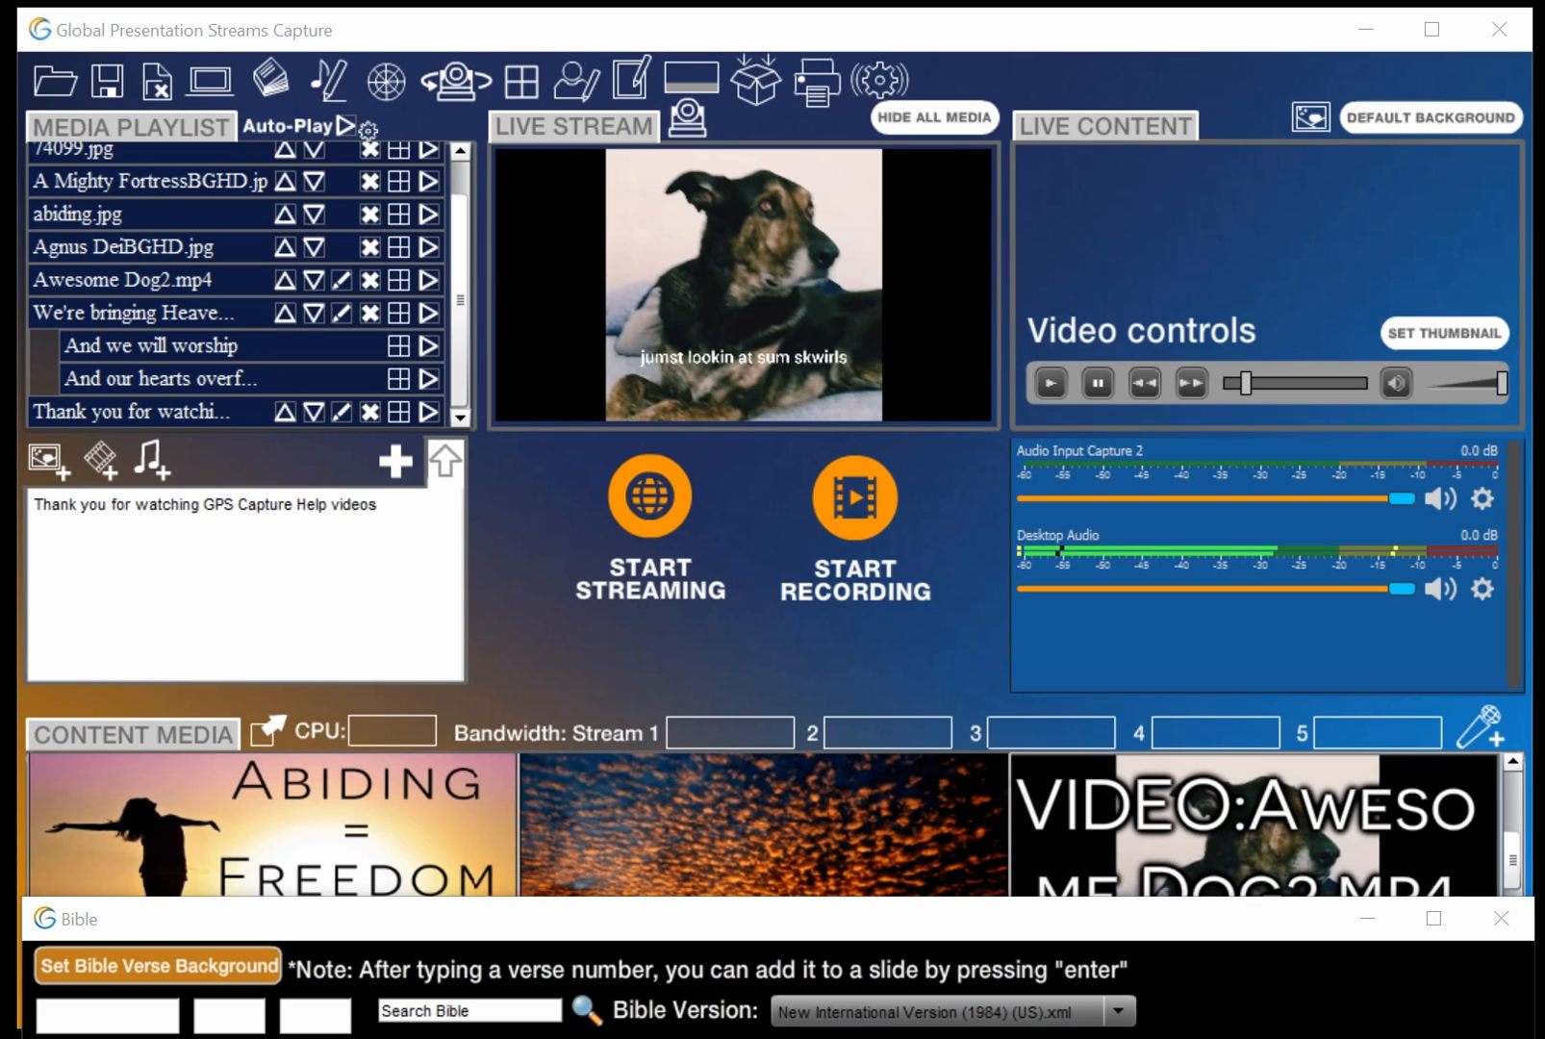
Look up Jeremiah 29:11 in the Bible window and add it as a verse slide to the presentation
{"action": "left_click_drag", "start_coordinate": [1007, 932], "coordinate": [1001, 36]}
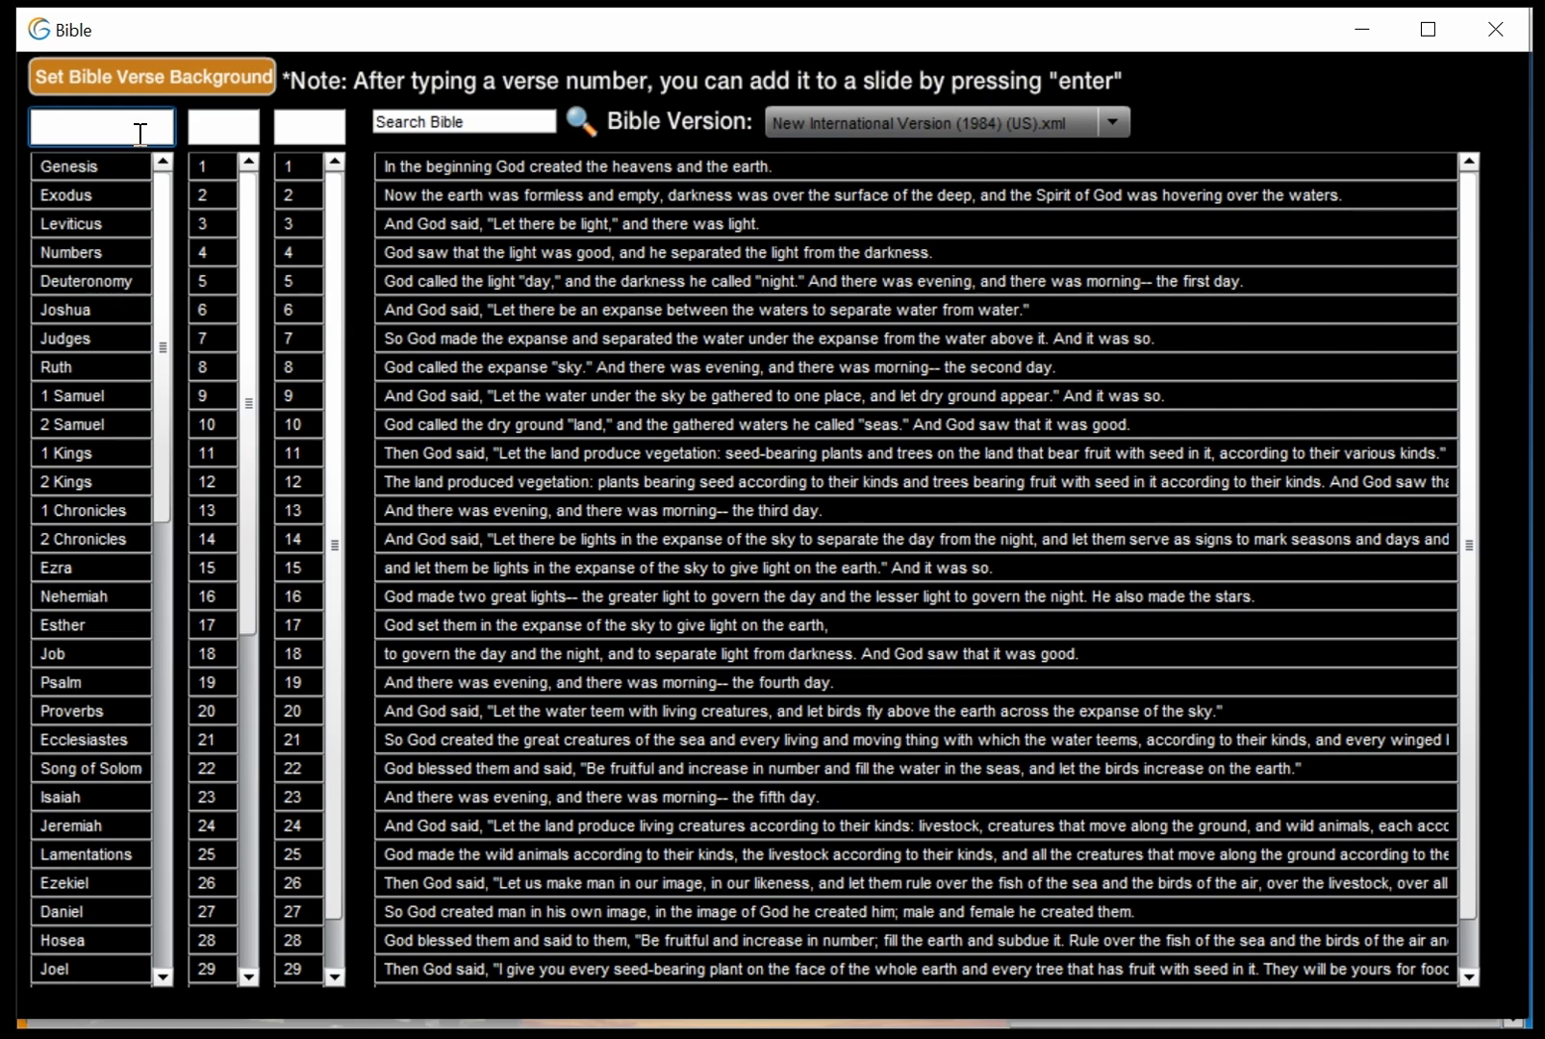
{"action": "type", "text": "J"}
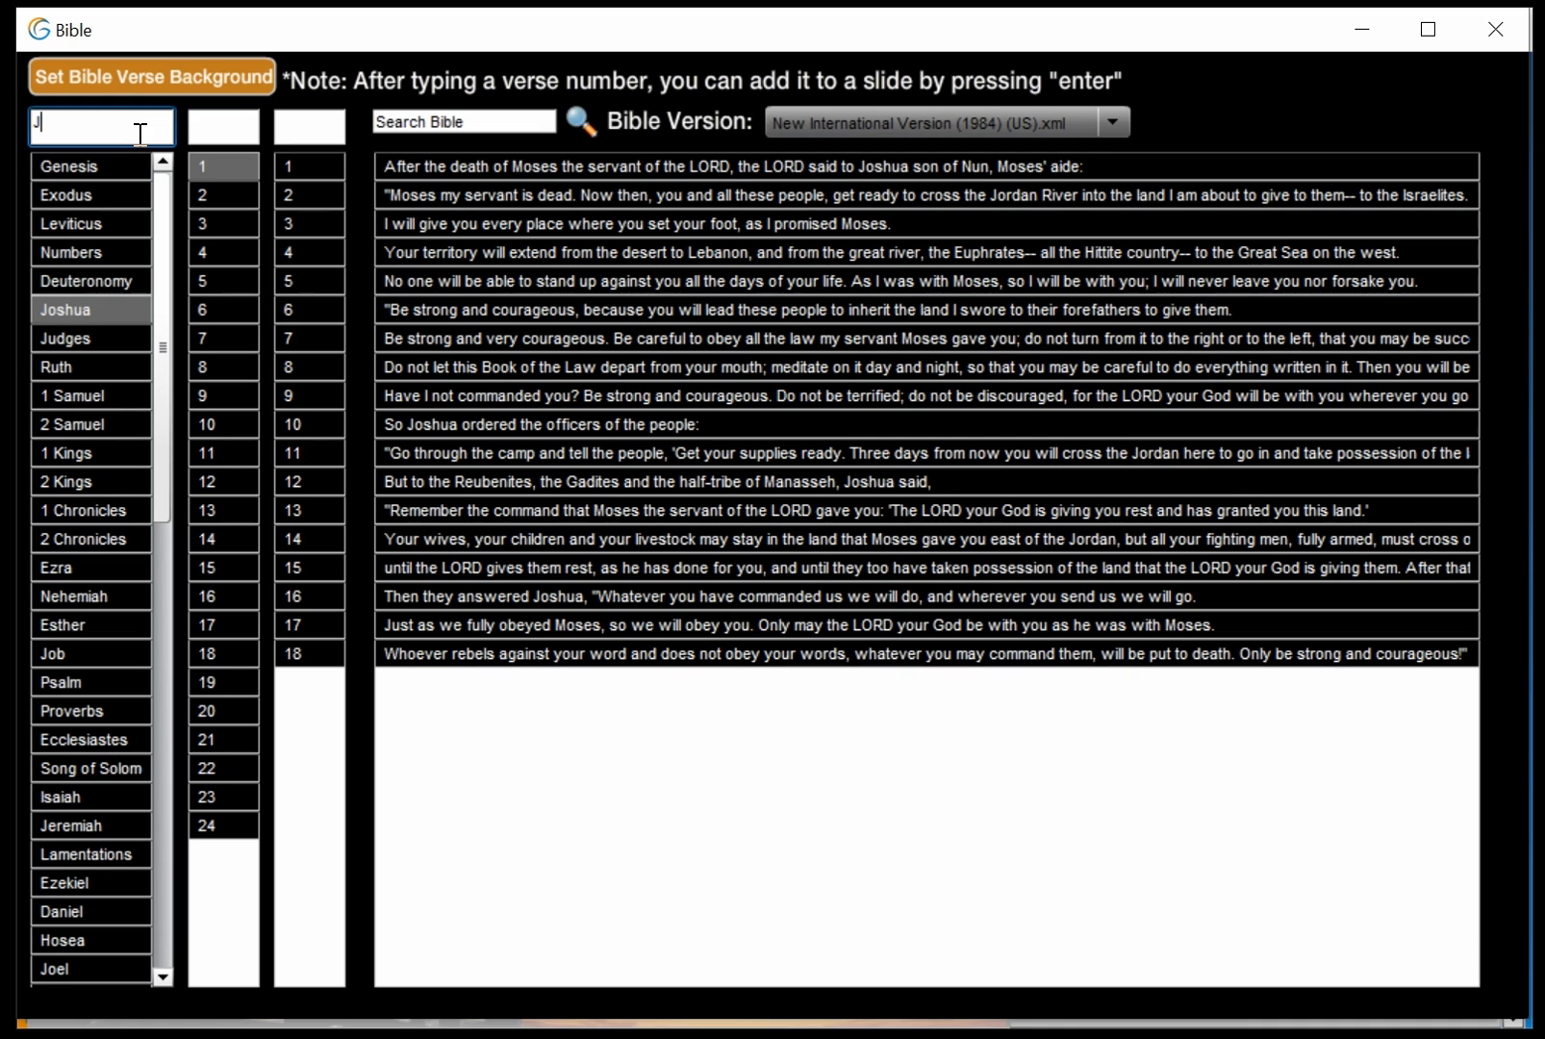
{"action": "type", "text": "e"}
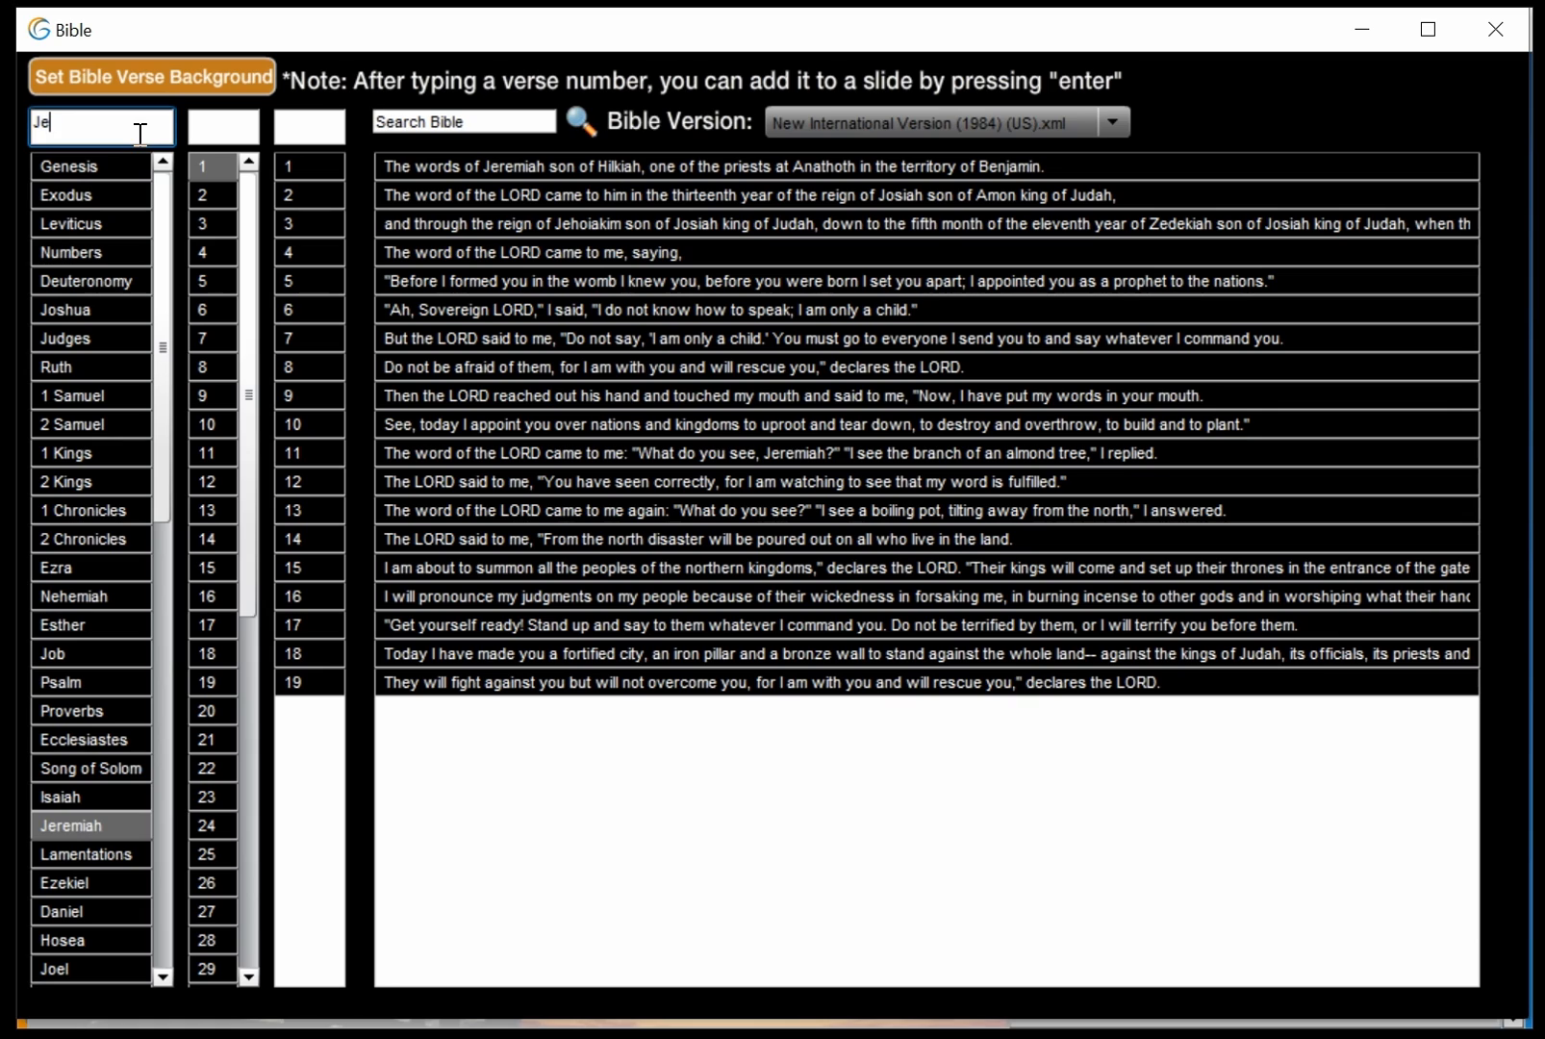
{"action": "key", "text": "Tab"}
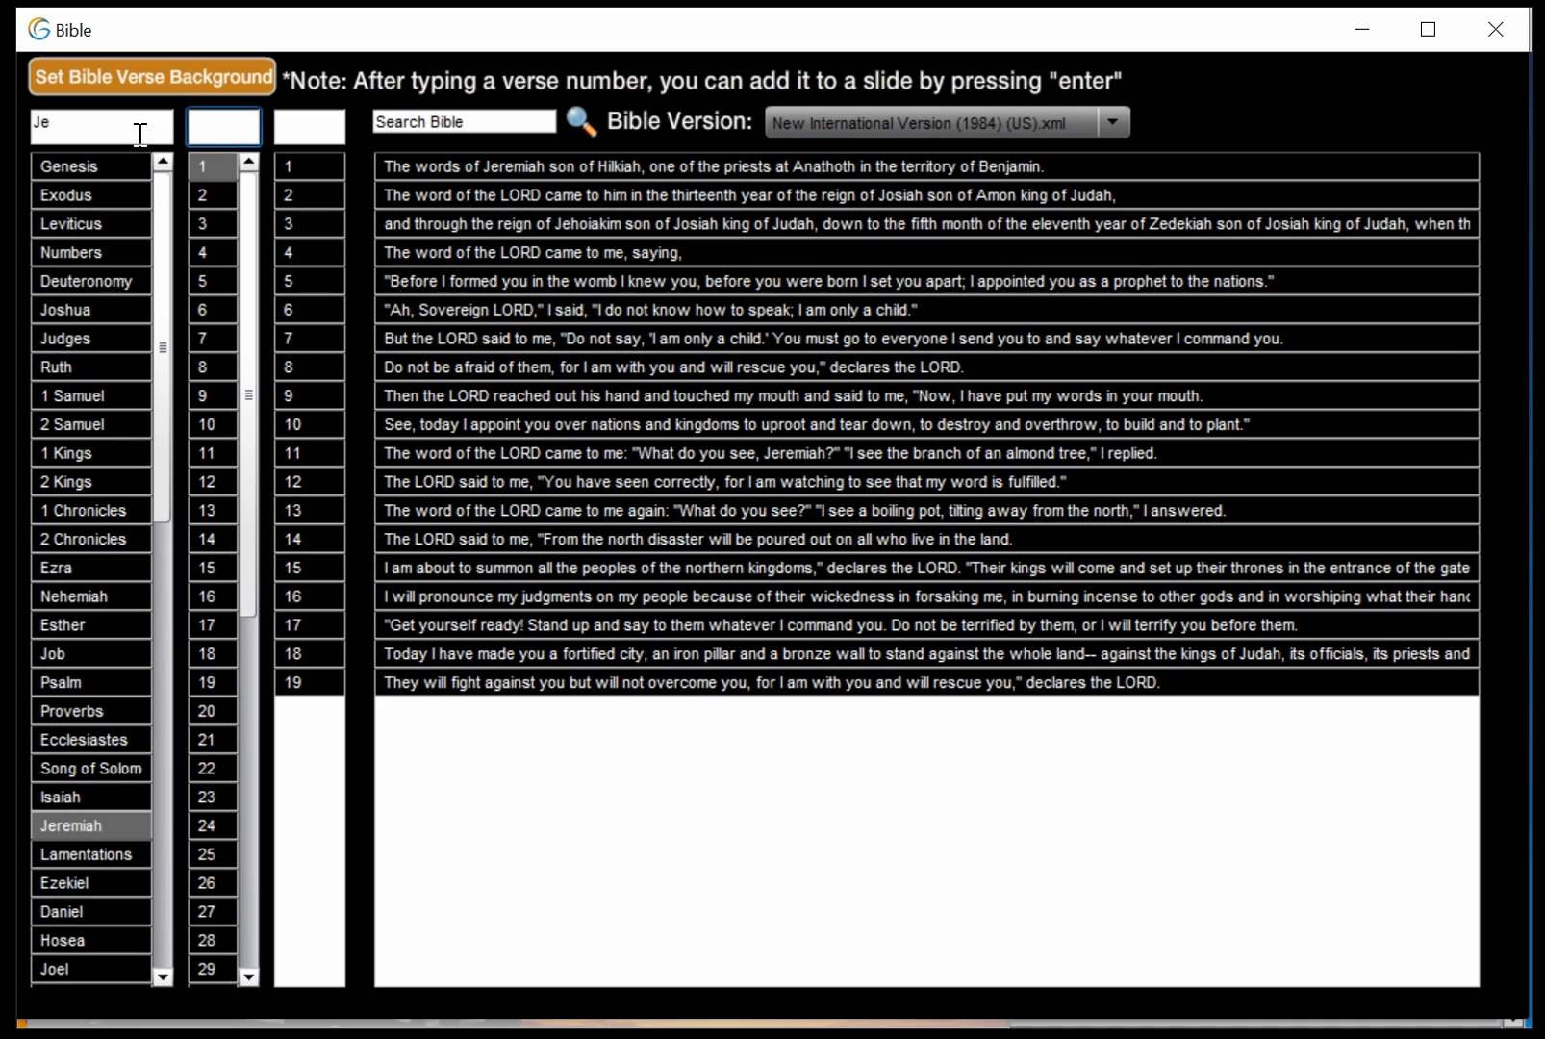
{"action": "type", "text": "29"}
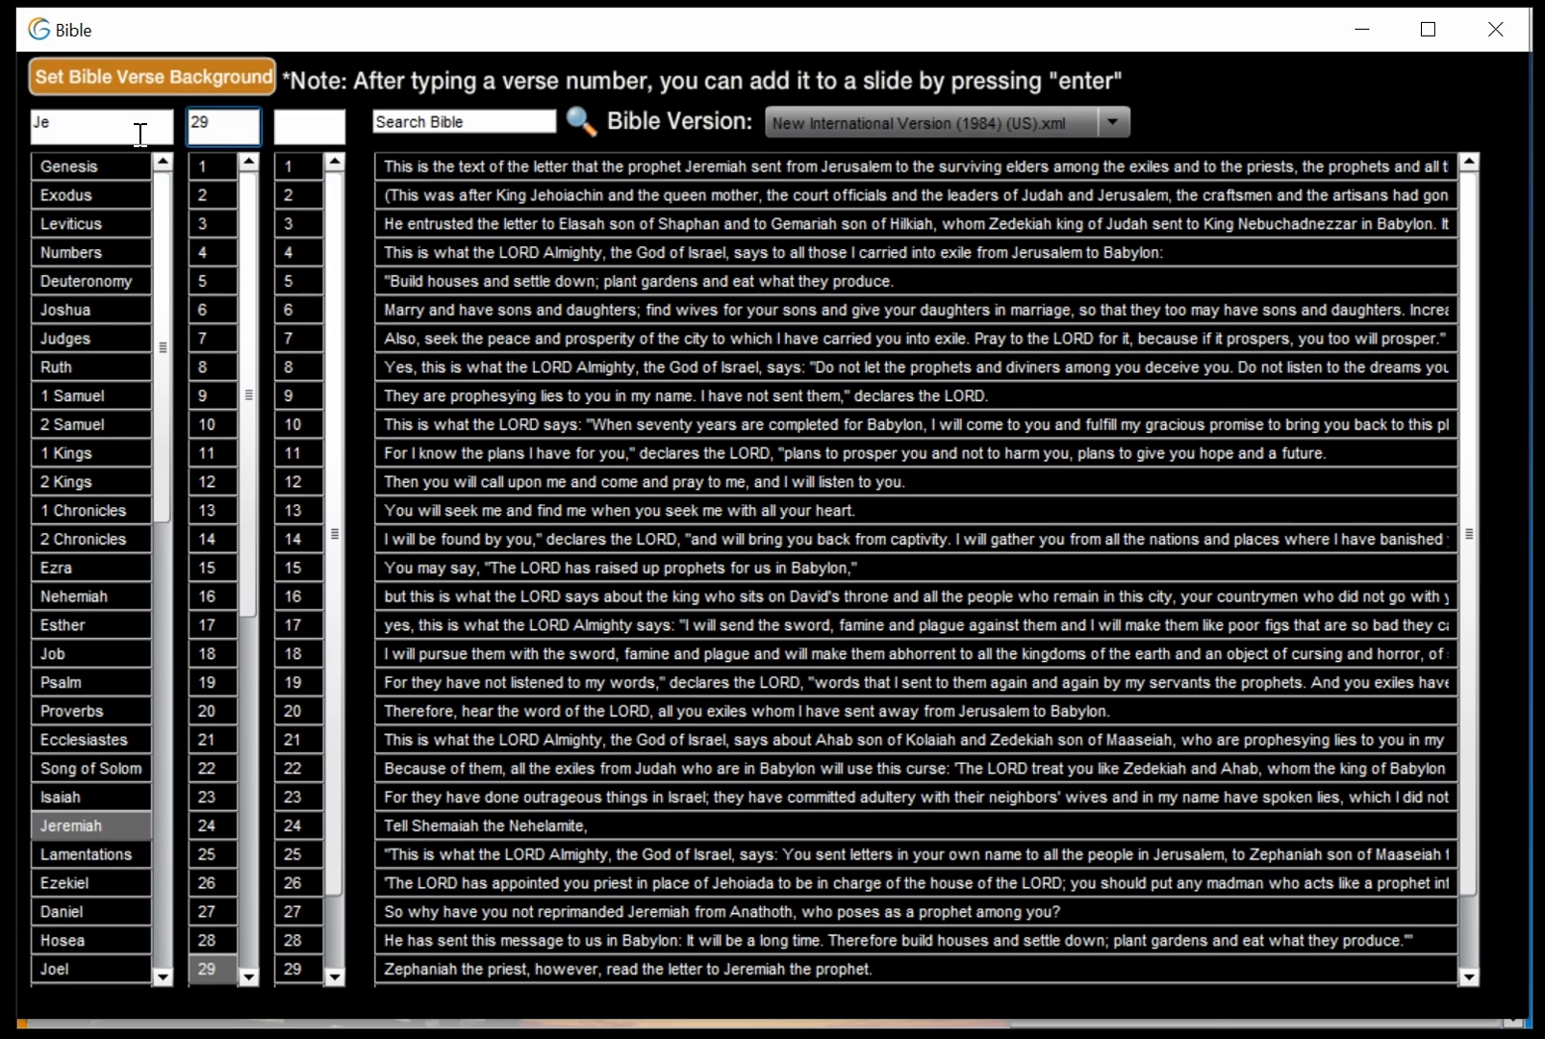
{"action": "key", "text": "Tab"}
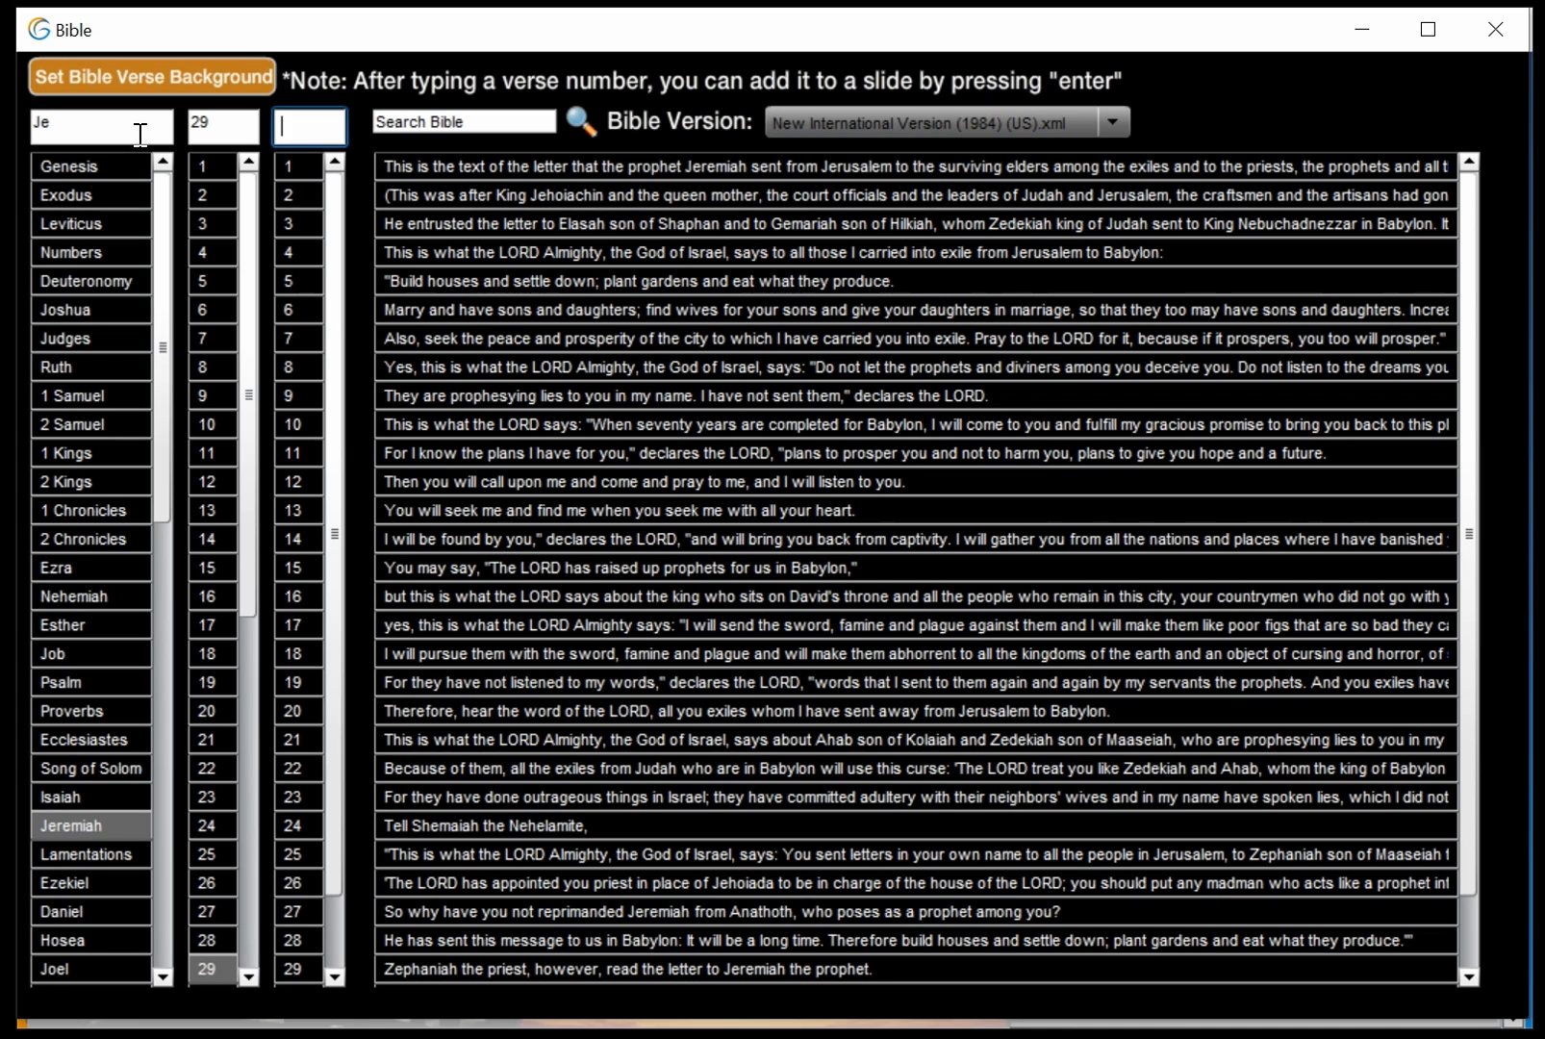
{"action": "type", "text": "11"}
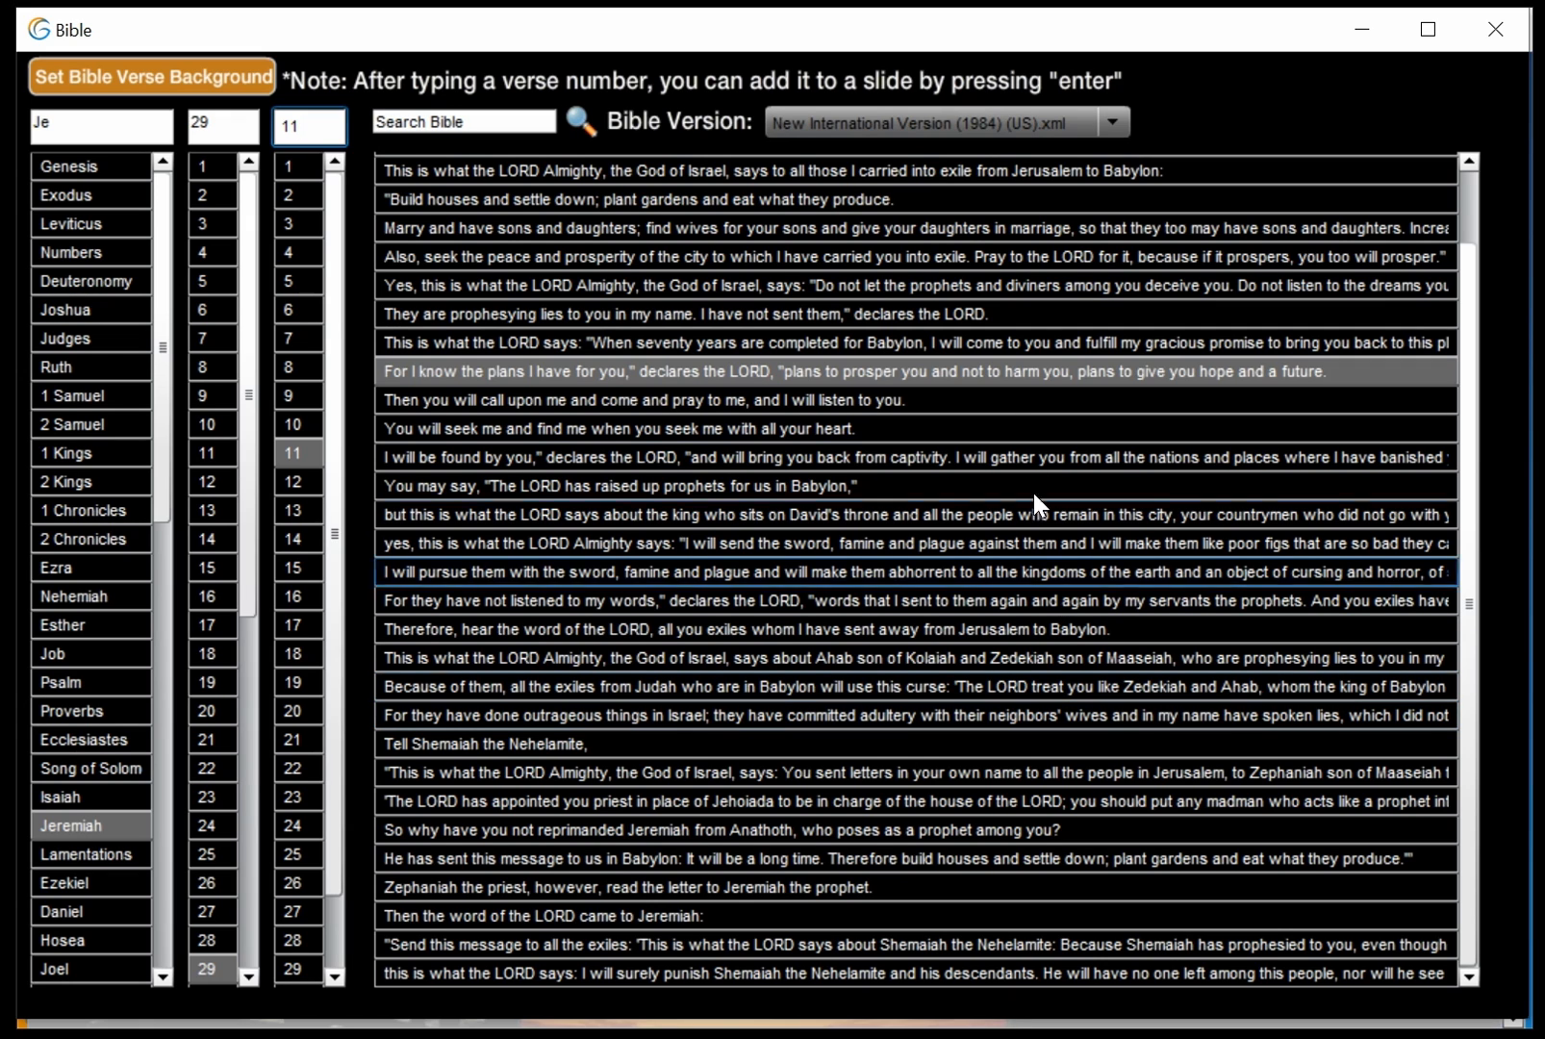
{"action": "left_click_drag", "start_coordinate": [955, 43], "coordinate": [981, 1037]}
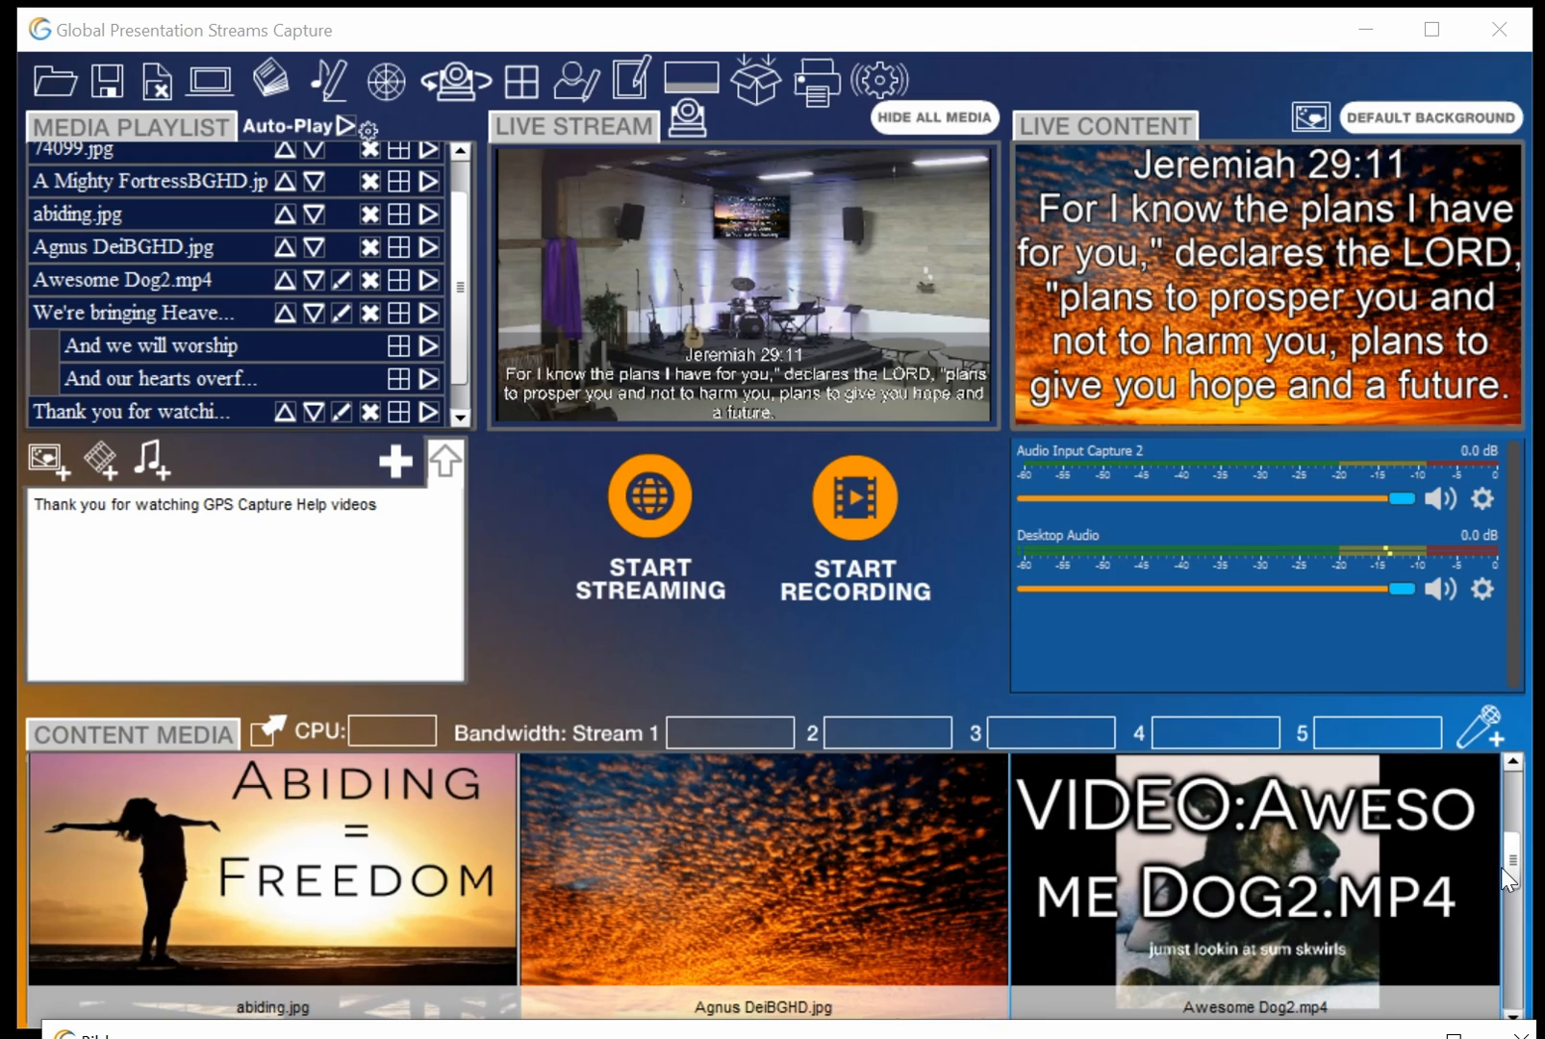
{"action": "scroll", "coordinate": [1515, 924], "scroll_direction": "down", "scroll_amount": 3}
{"action": "scroll", "coordinate": [1515, 928], "scroll_direction": "down", "scroll_amount": 3}
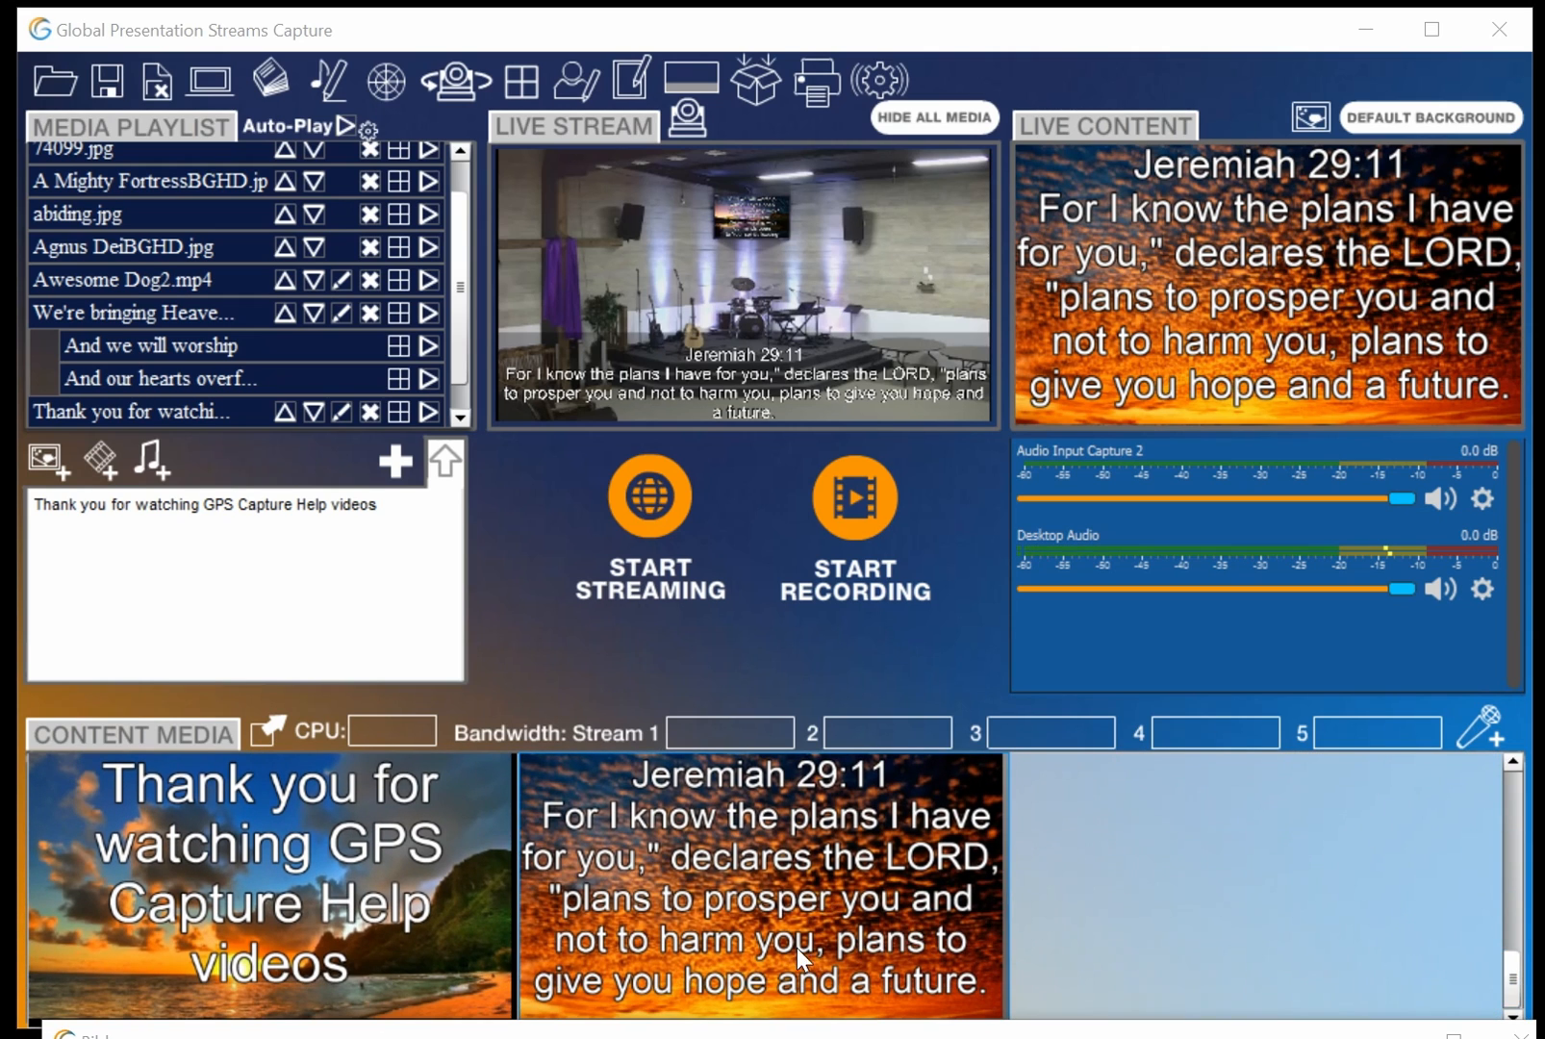
{"action": "left_click_drag", "start_coordinate": [964, 918], "coordinate": [463, 414]}
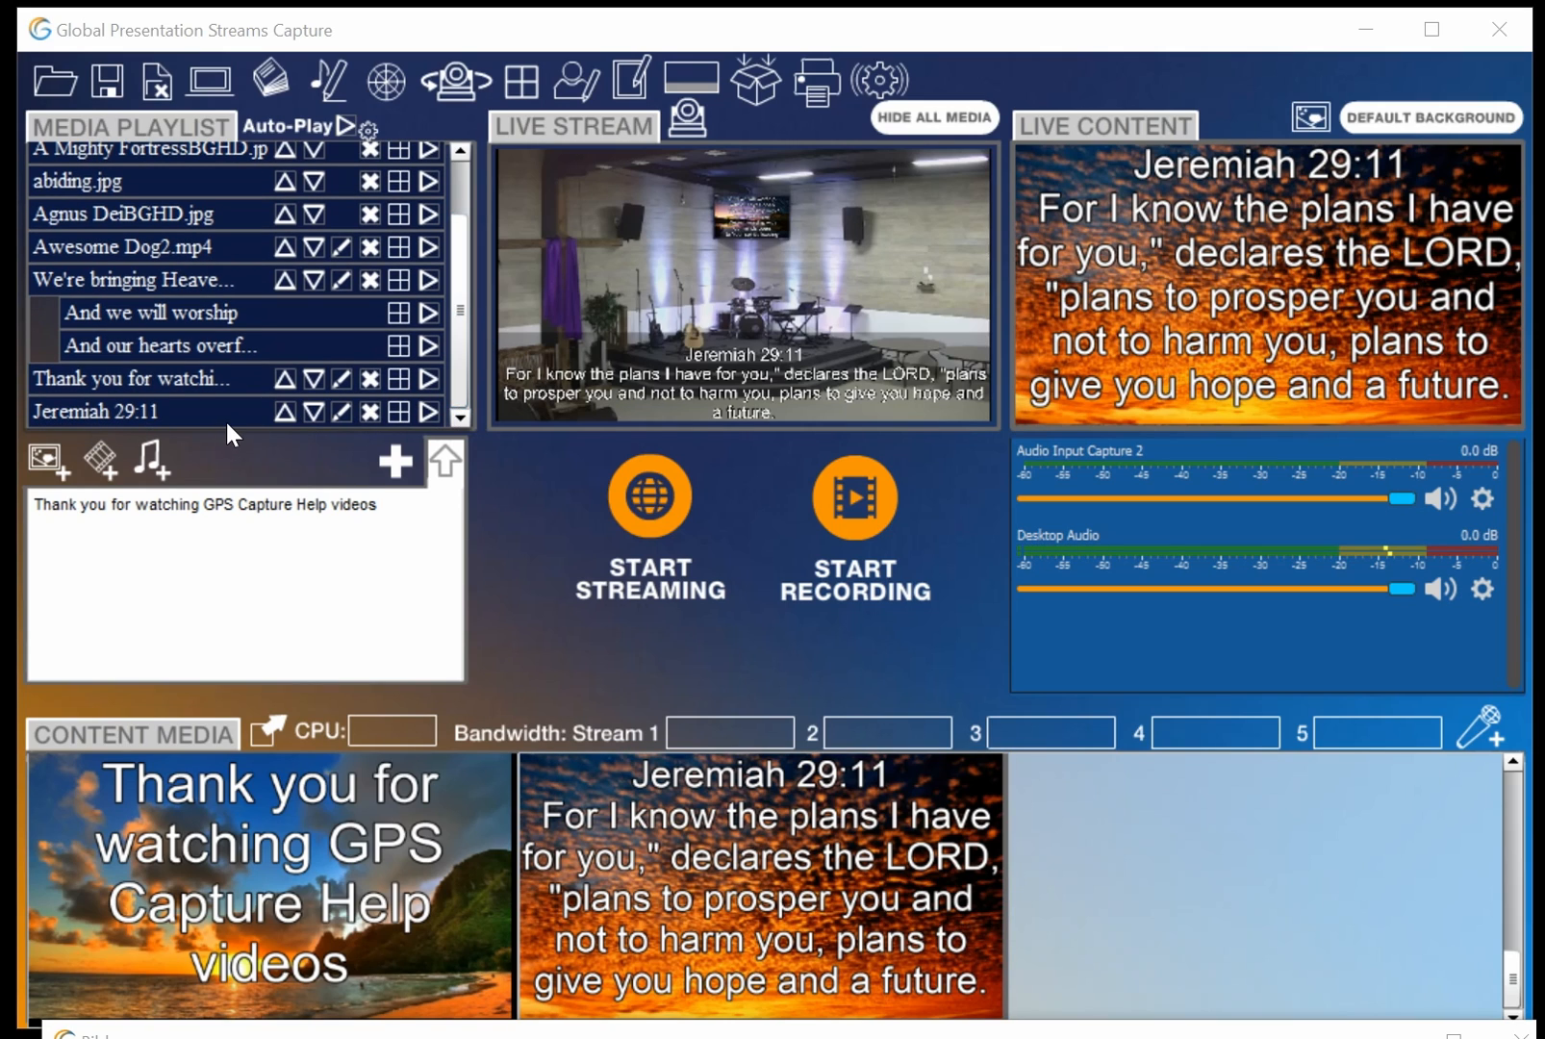
Look up John 3:16 in the Bible window and add it as a verse slide
{"action": "left_click_drag", "start_coordinate": [398, 1027], "coordinate": [381, 27]}
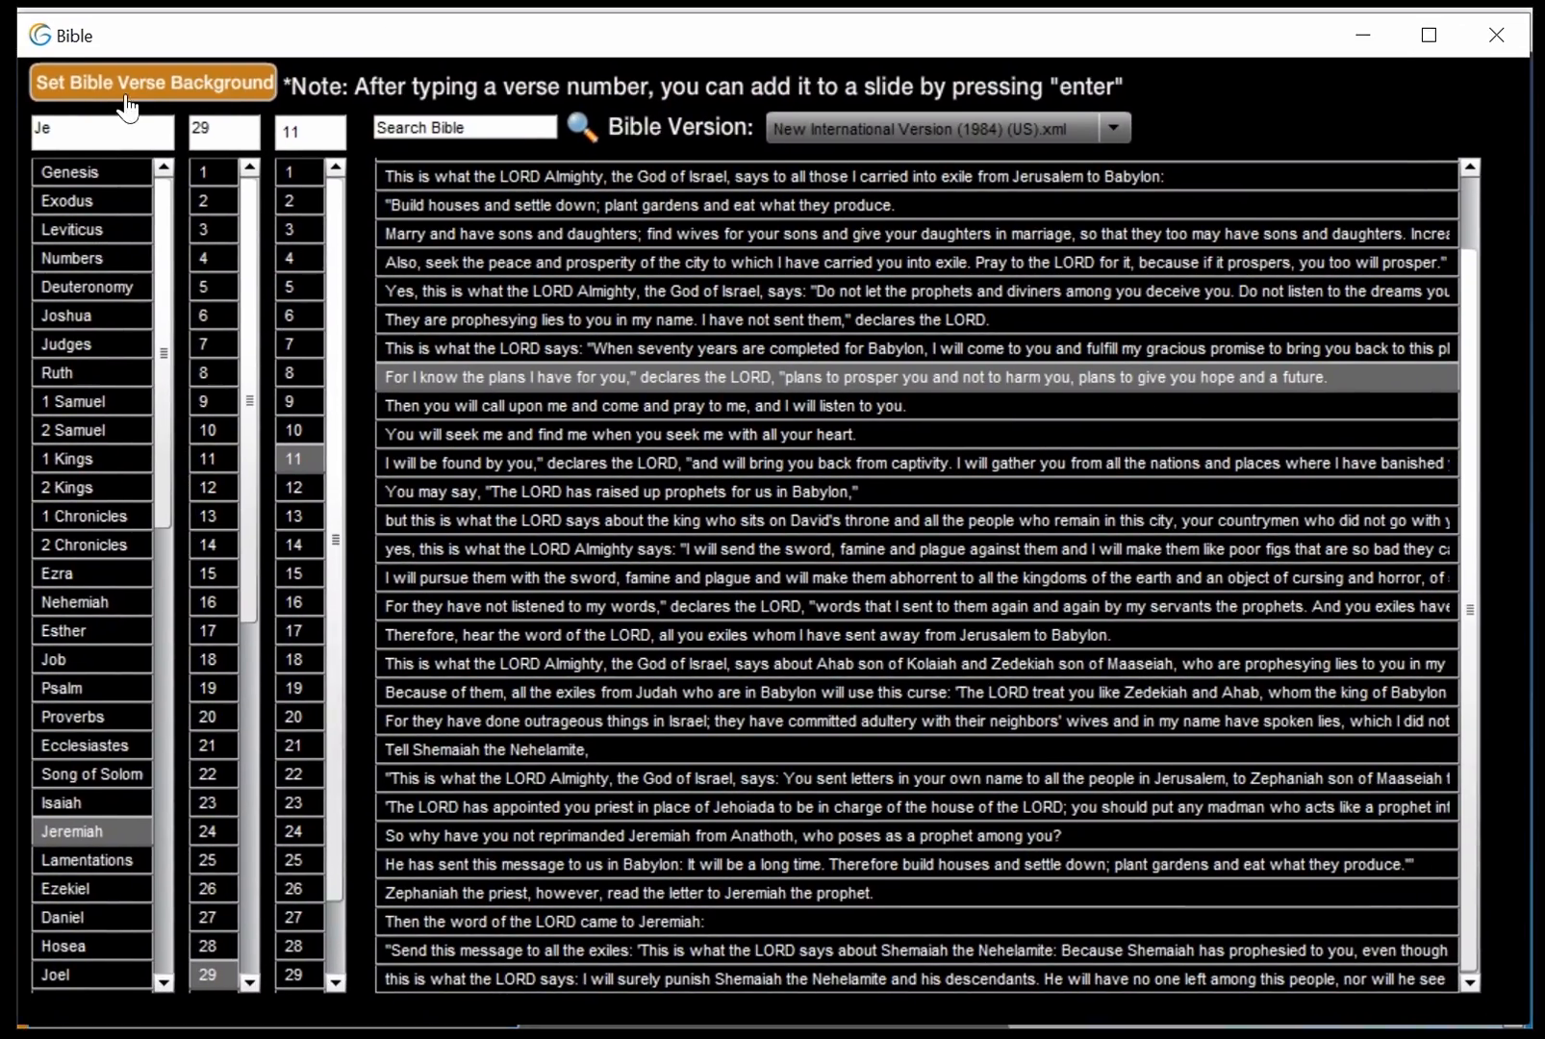
{"action": "left_click", "coordinate": [90, 124]}
{"action": "type", "text": "Joh"}
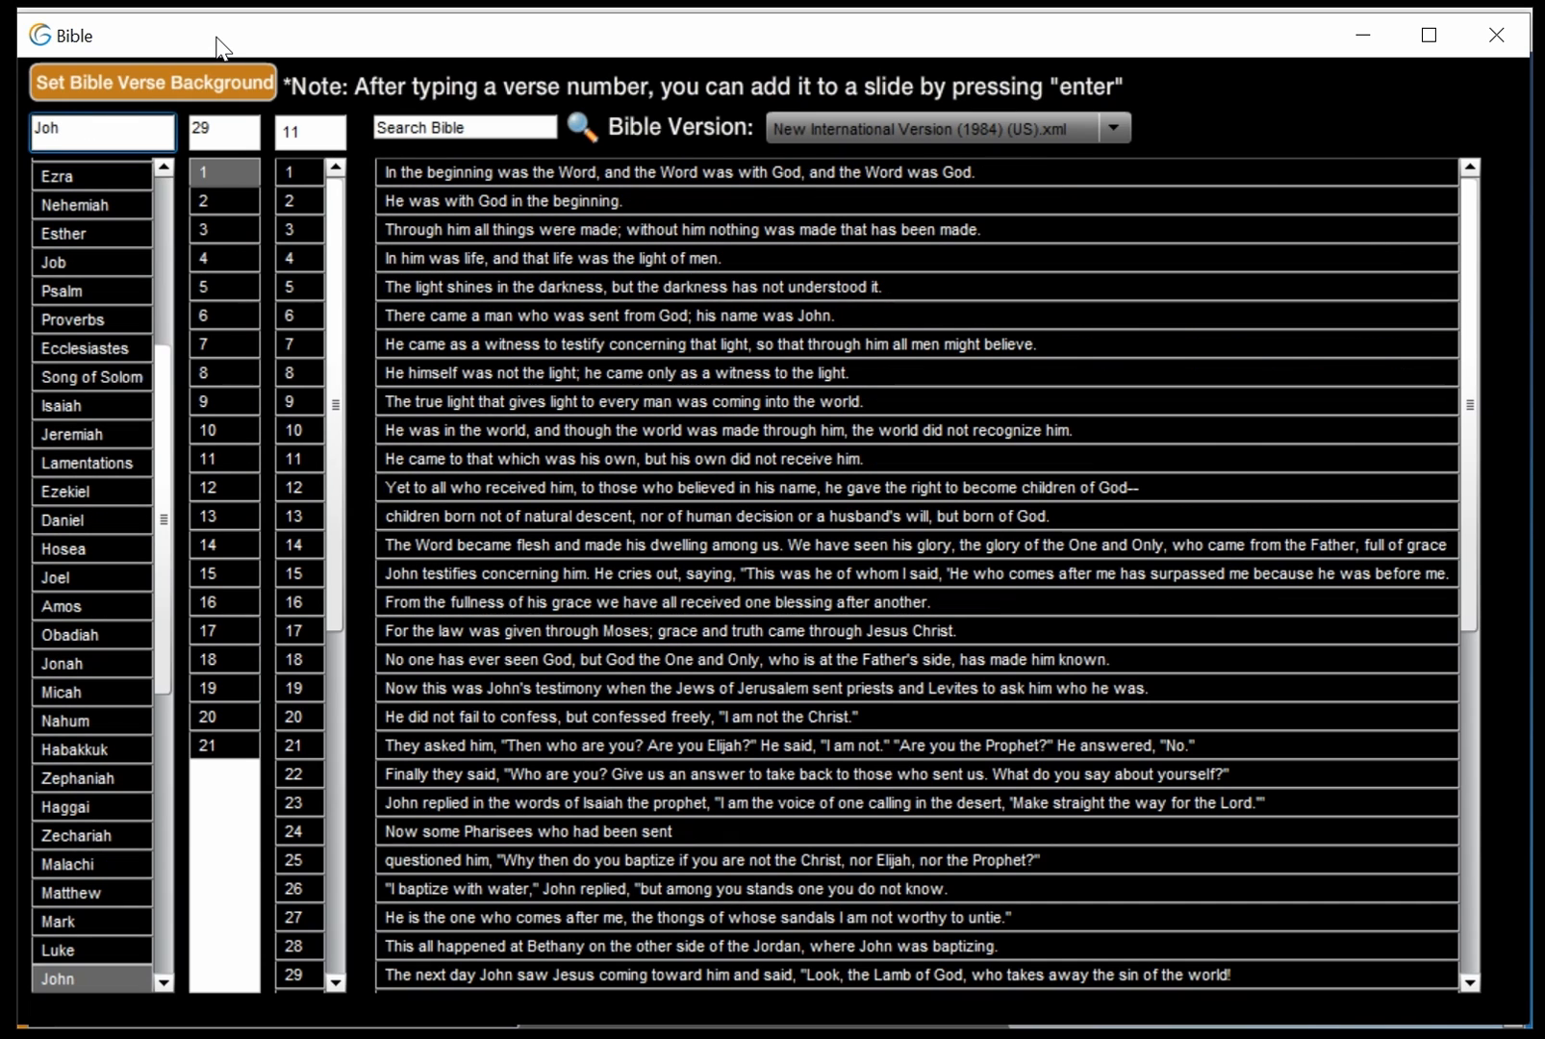
{"action": "key", "text": "Tab"}
{"action": "type", "text": "3"}
{"action": "key", "text": "Tab"}
{"action": "type", "text": "16"}
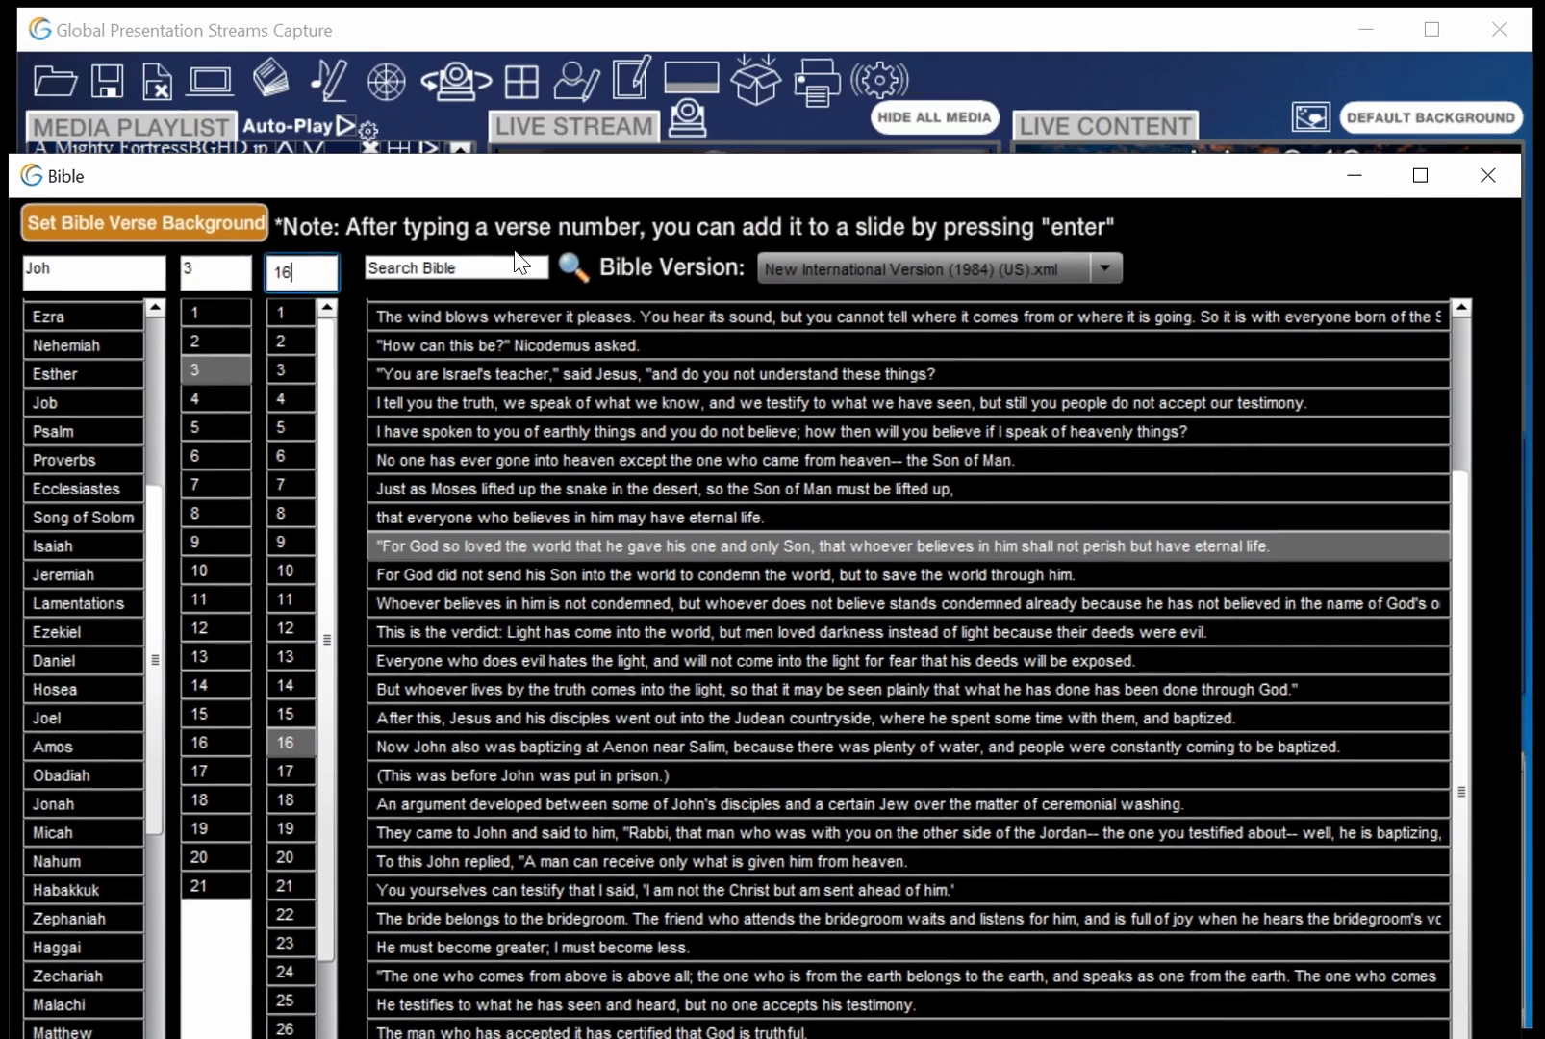
{"action": "left_click_drag", "start_coordinate": [518, 191], "coordinate": [542, 1035]}
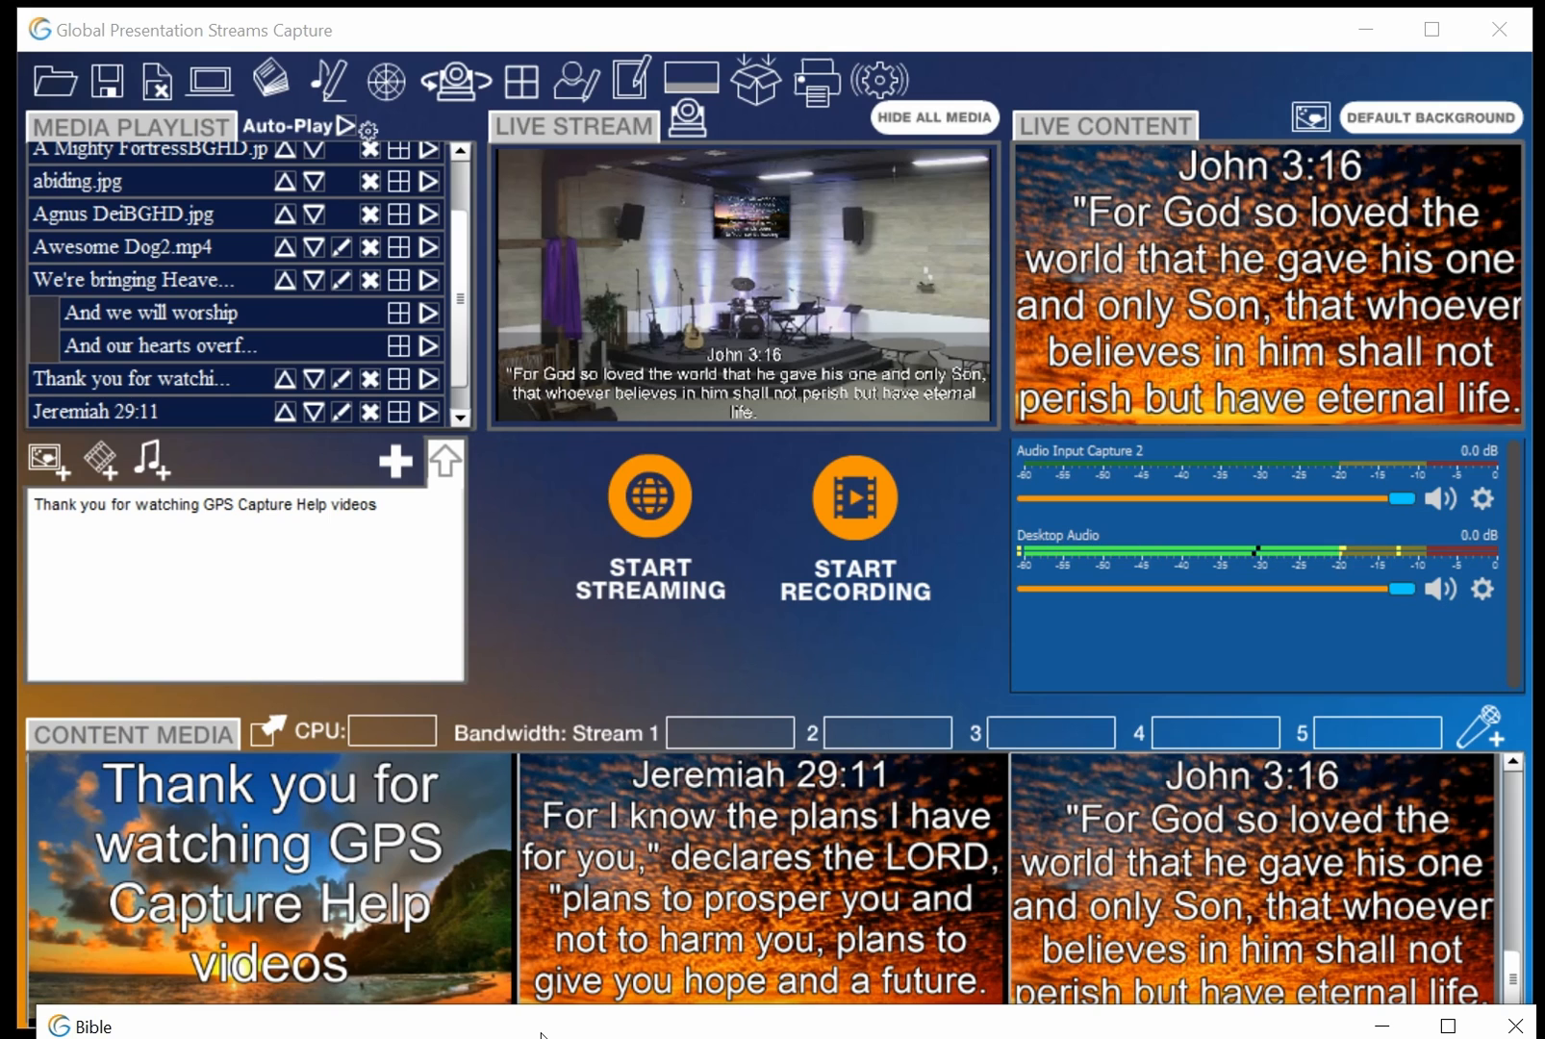
Pick Acts chapter 2 verse 38 from the book, chapter and verse lists and add it as a verse slide
{"action": "left_click_drag", "start_coordinate": [541, 1034], "coordinate": [526, 56]}
{"action": "left_click", "coordinate": [878, 643]}
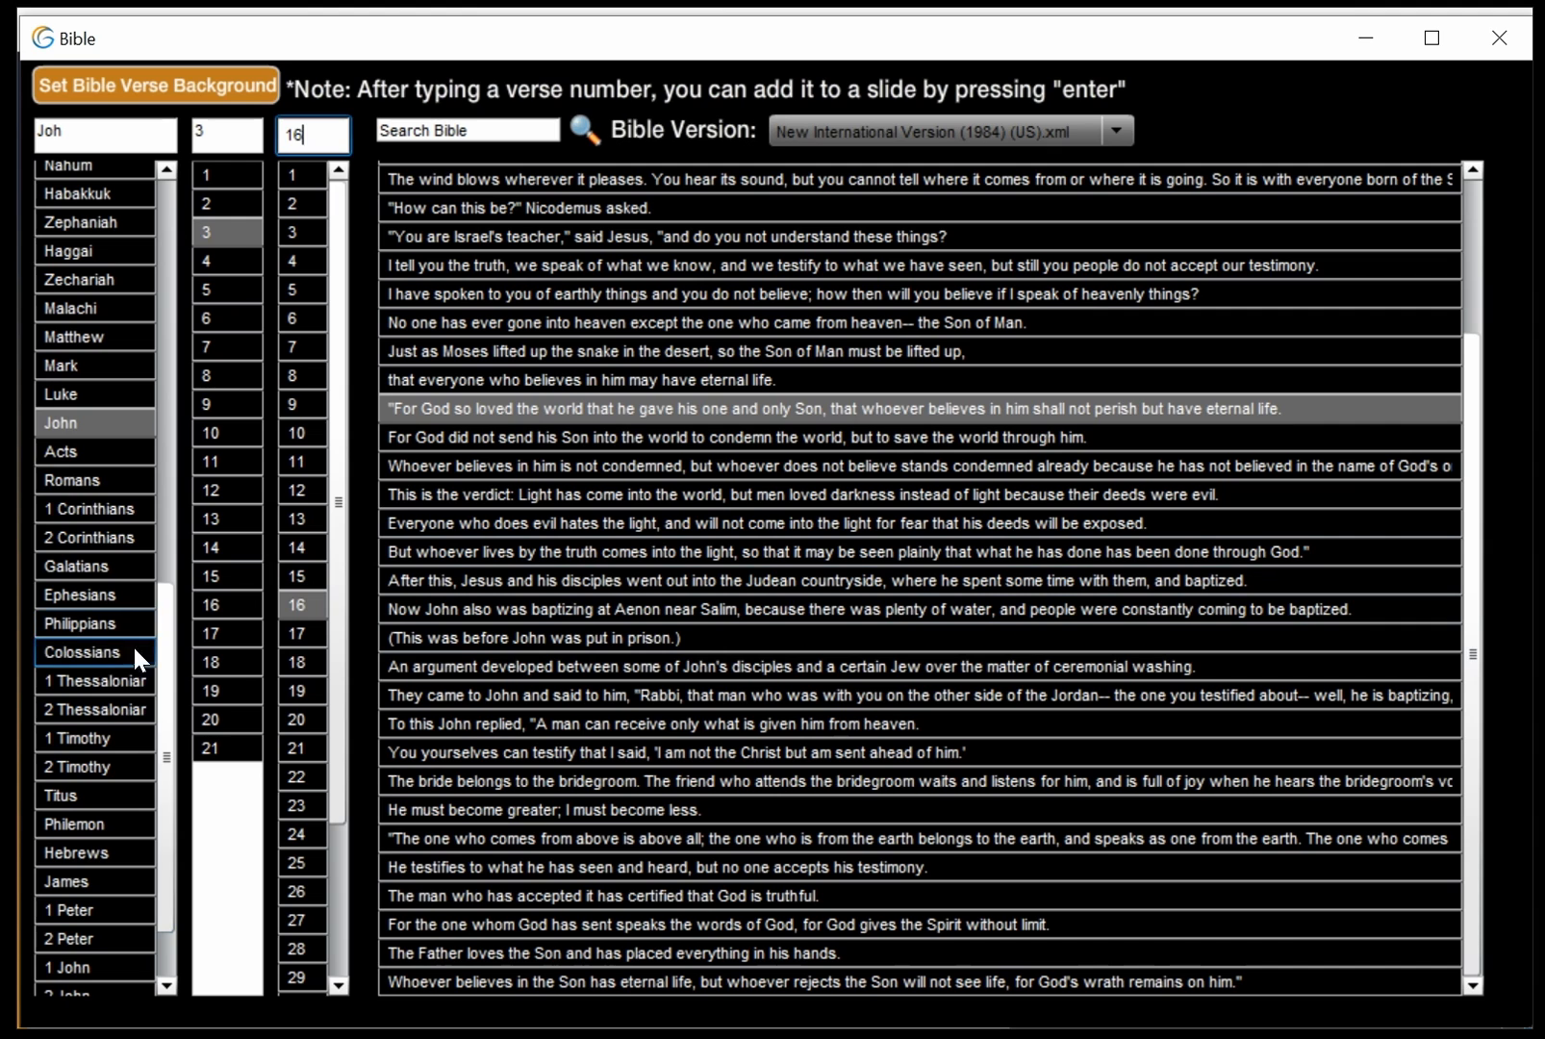
{"action": "left_click", "coordinate": [85, 452]}
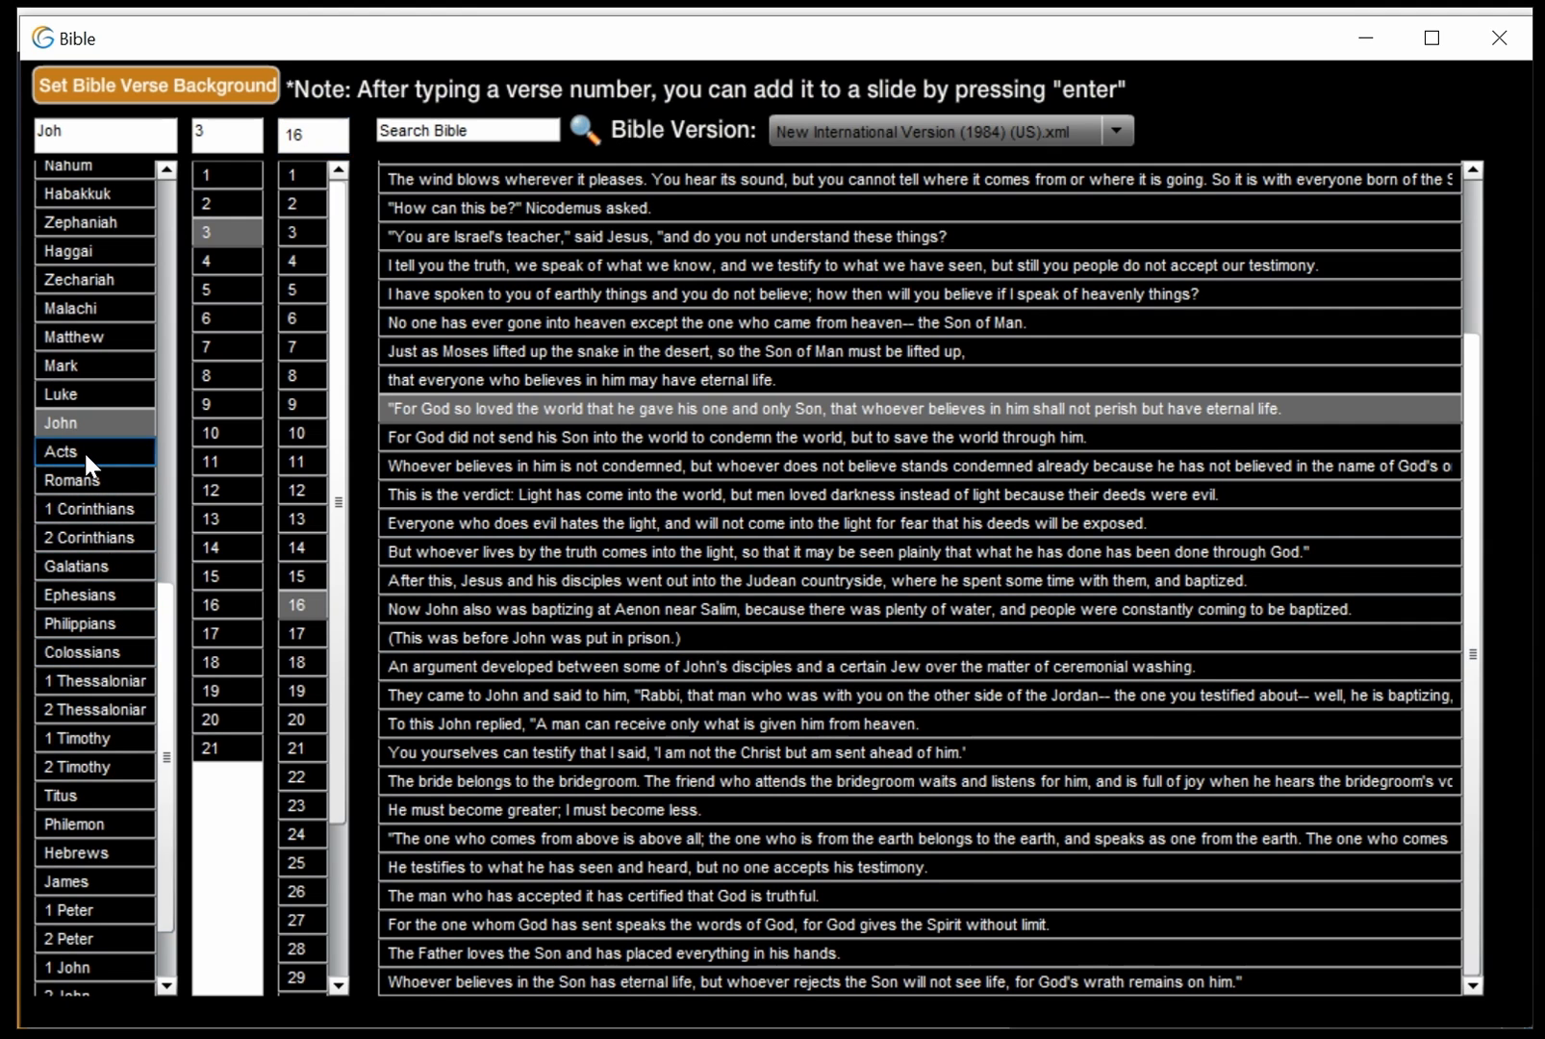
{"action": "left_click", "coordinate": [218, 205]}
{"action": "left_click_drag", "start_coordinate": [337, 431], "coordinate": [350, 668]}
{"action": "left_click", "coordinate": [303, 820]}
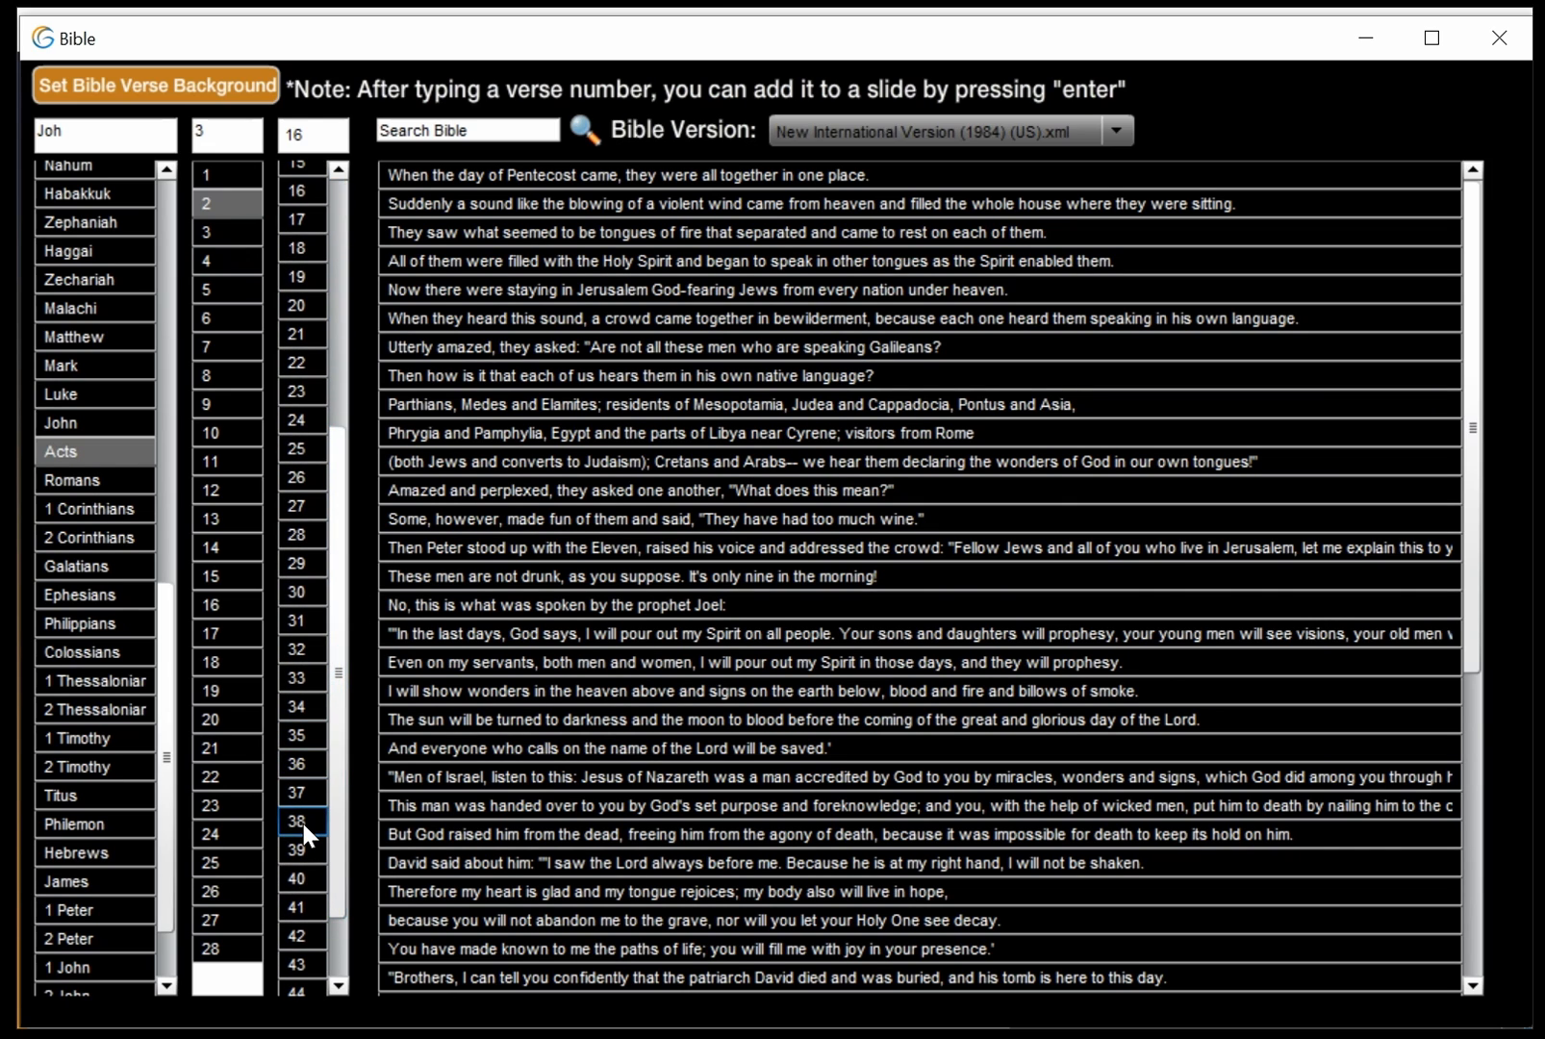
{"action": "left_click", "coordinate": [303, 822]}
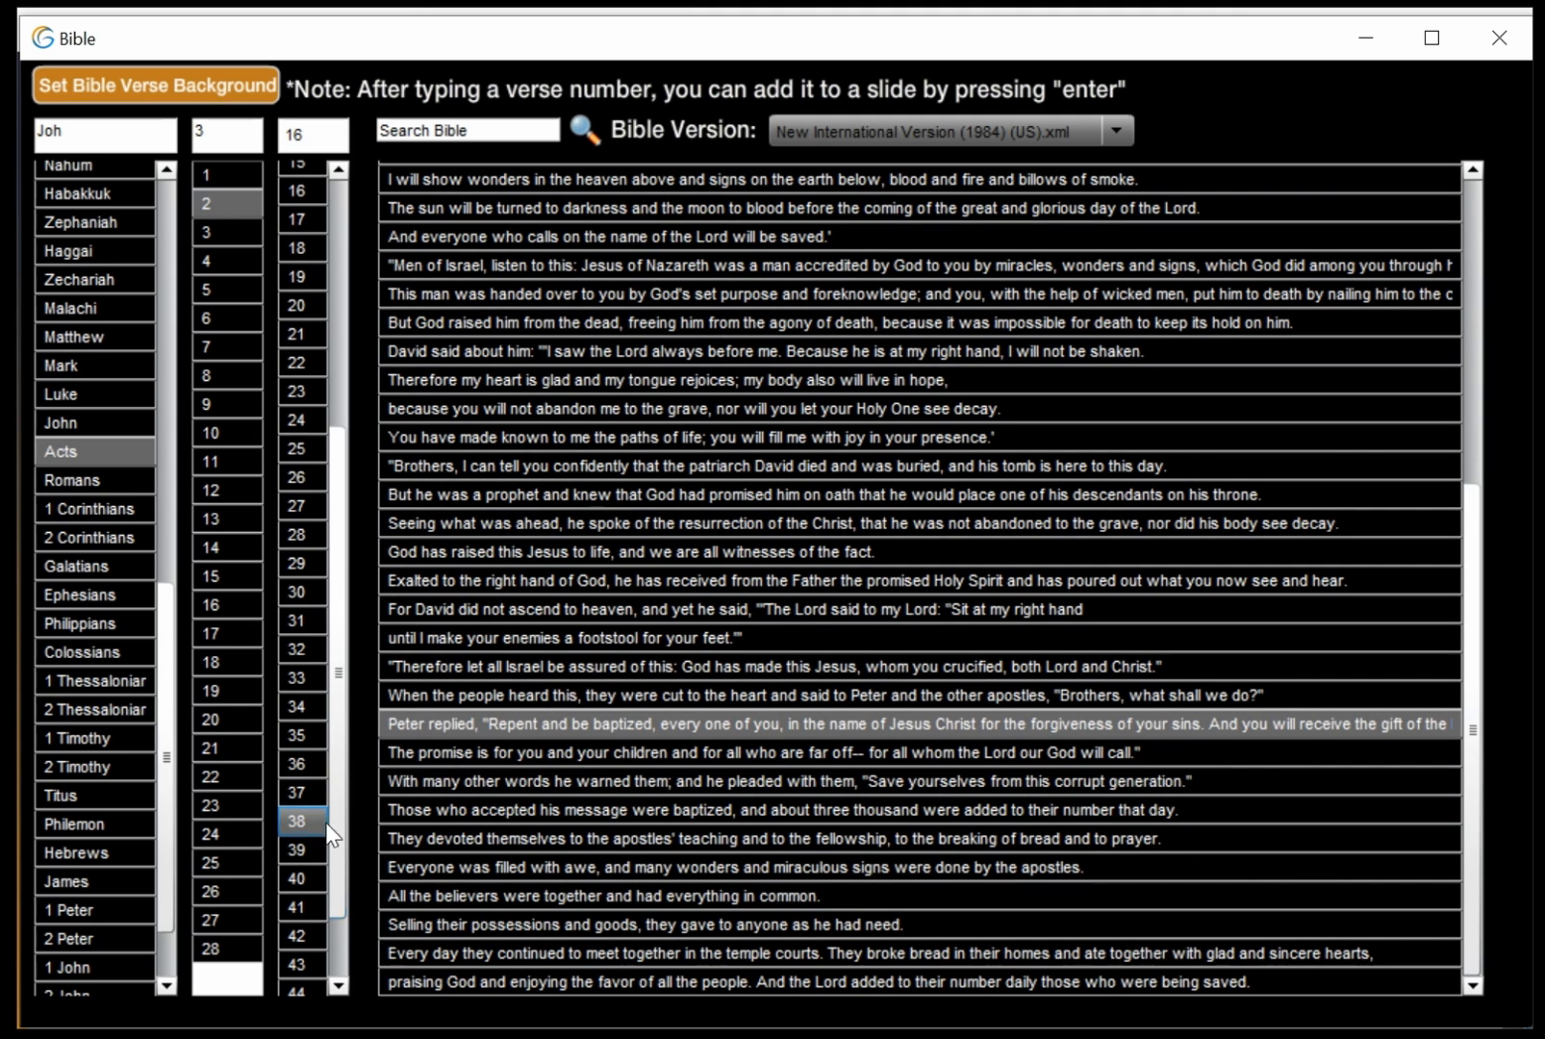
{"action": "left_click", "coordinate": [701, 717]}
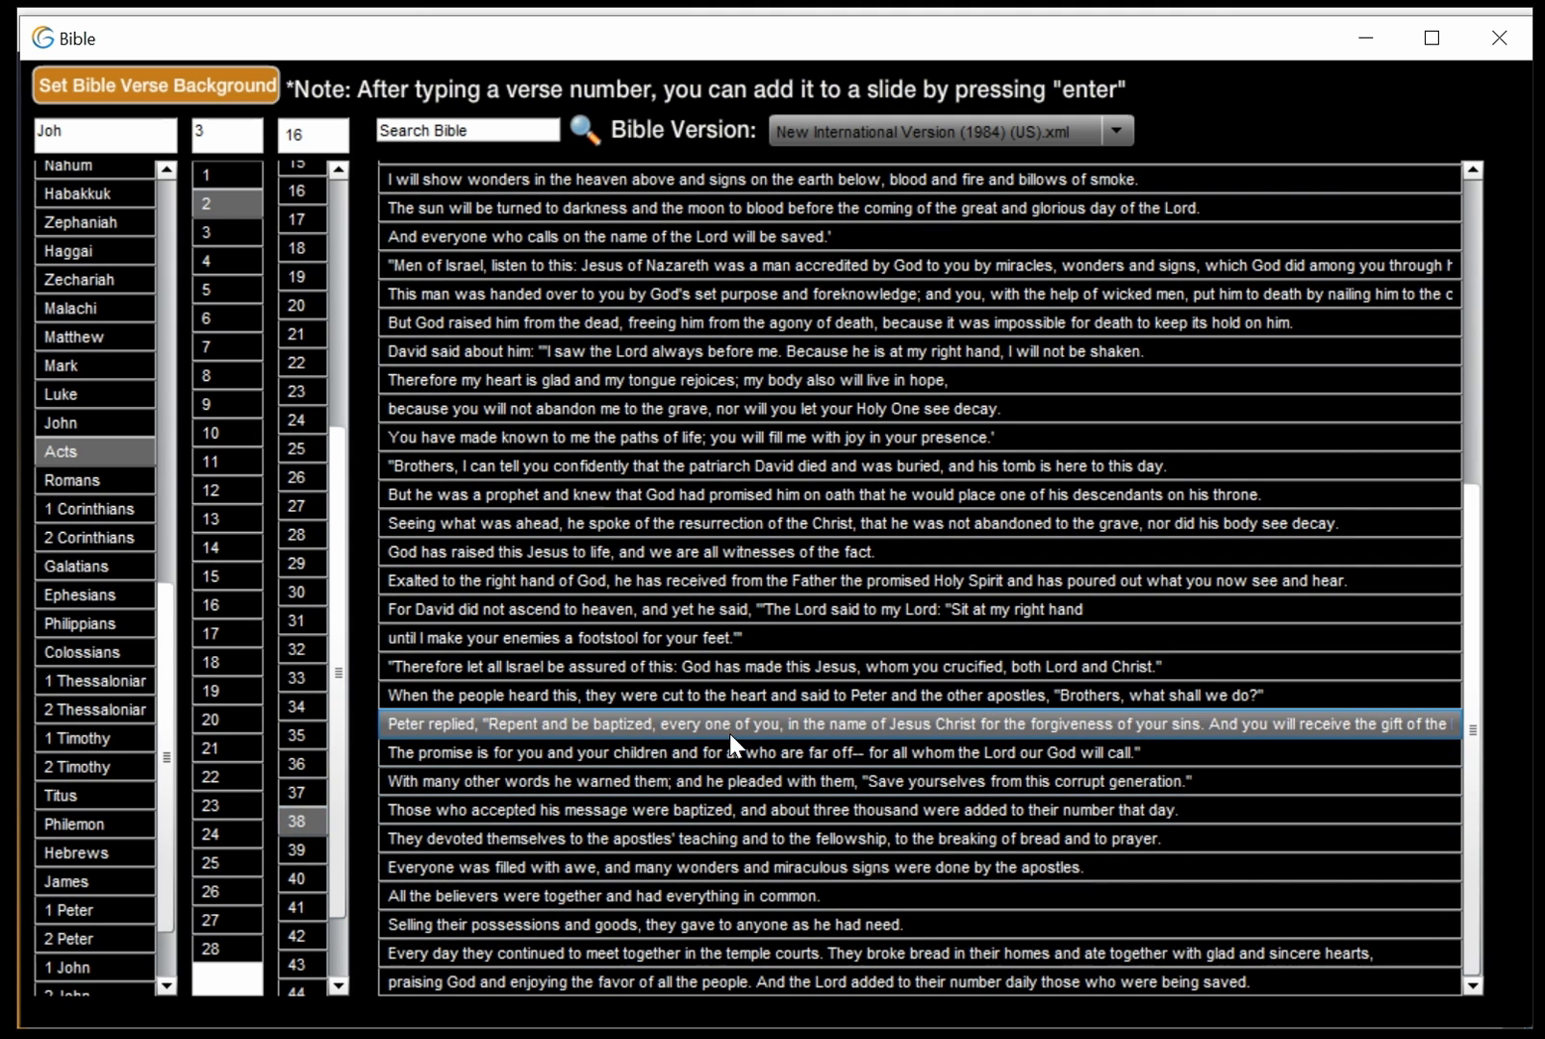
{"action": "left_click_drag", "start_coordinate": [864, 44], "coordinate": [904, 1038]}
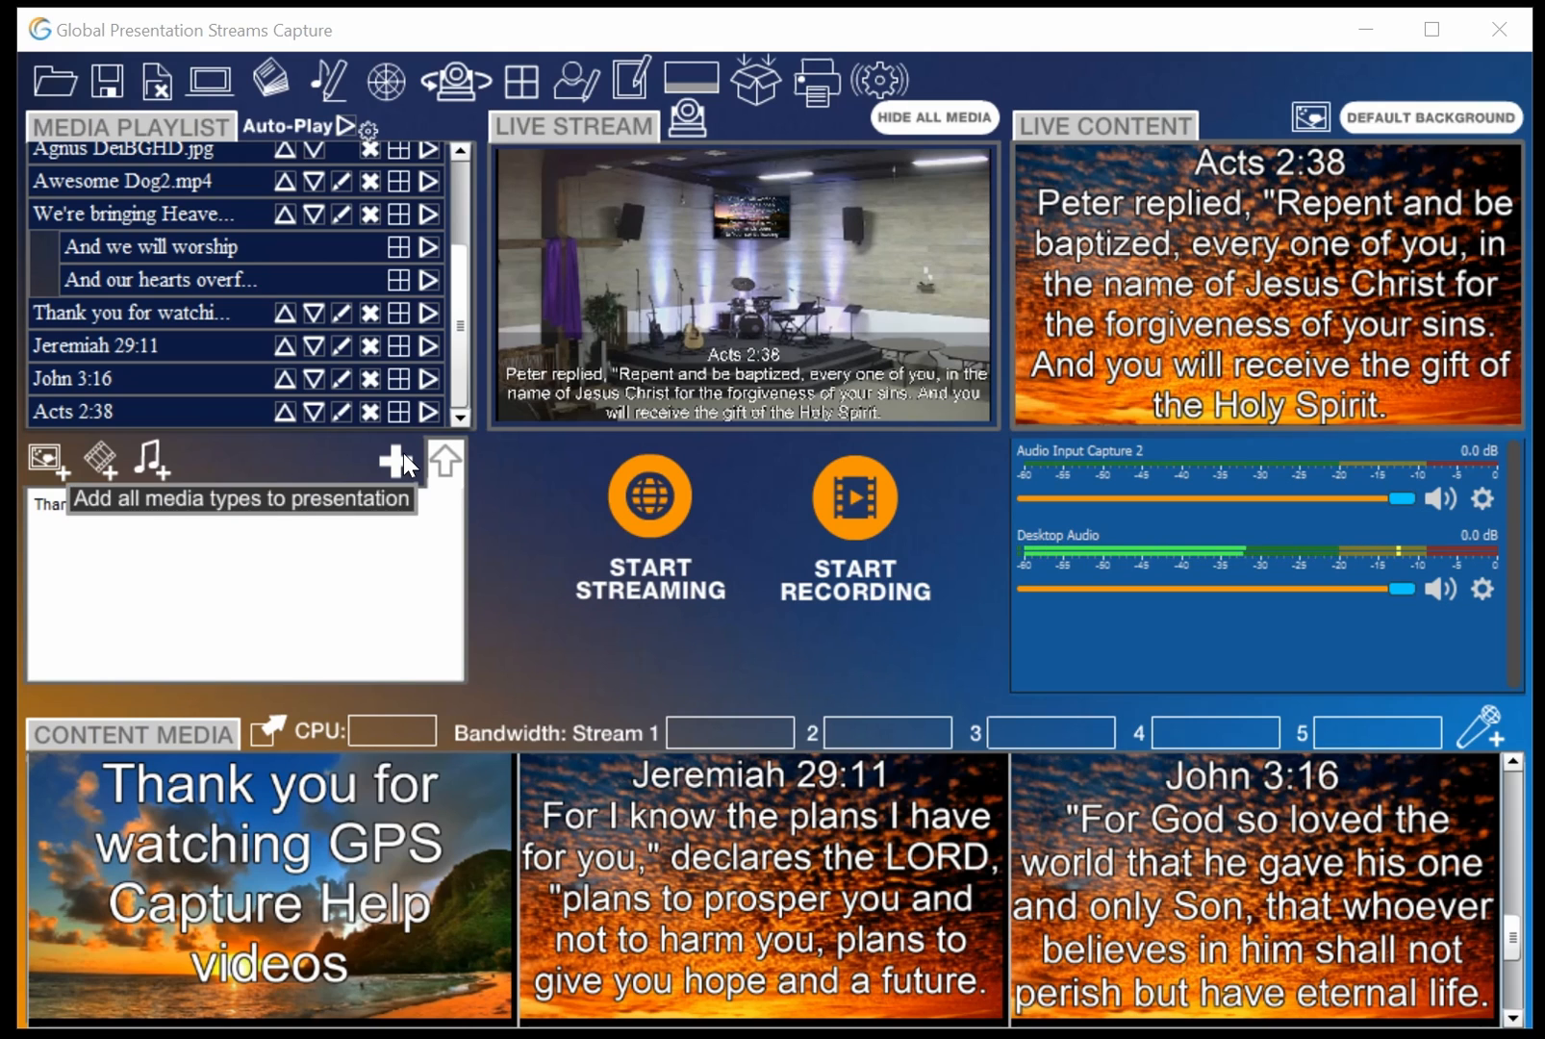
Reorder the playlist, moving A Mighty FortressBGHD.jpg above 74099.jpg and abiding.jpg to the second position
{"action": "left_click_drag", "start_coordinate": [462, 352], "coordinate": [473, 212]}
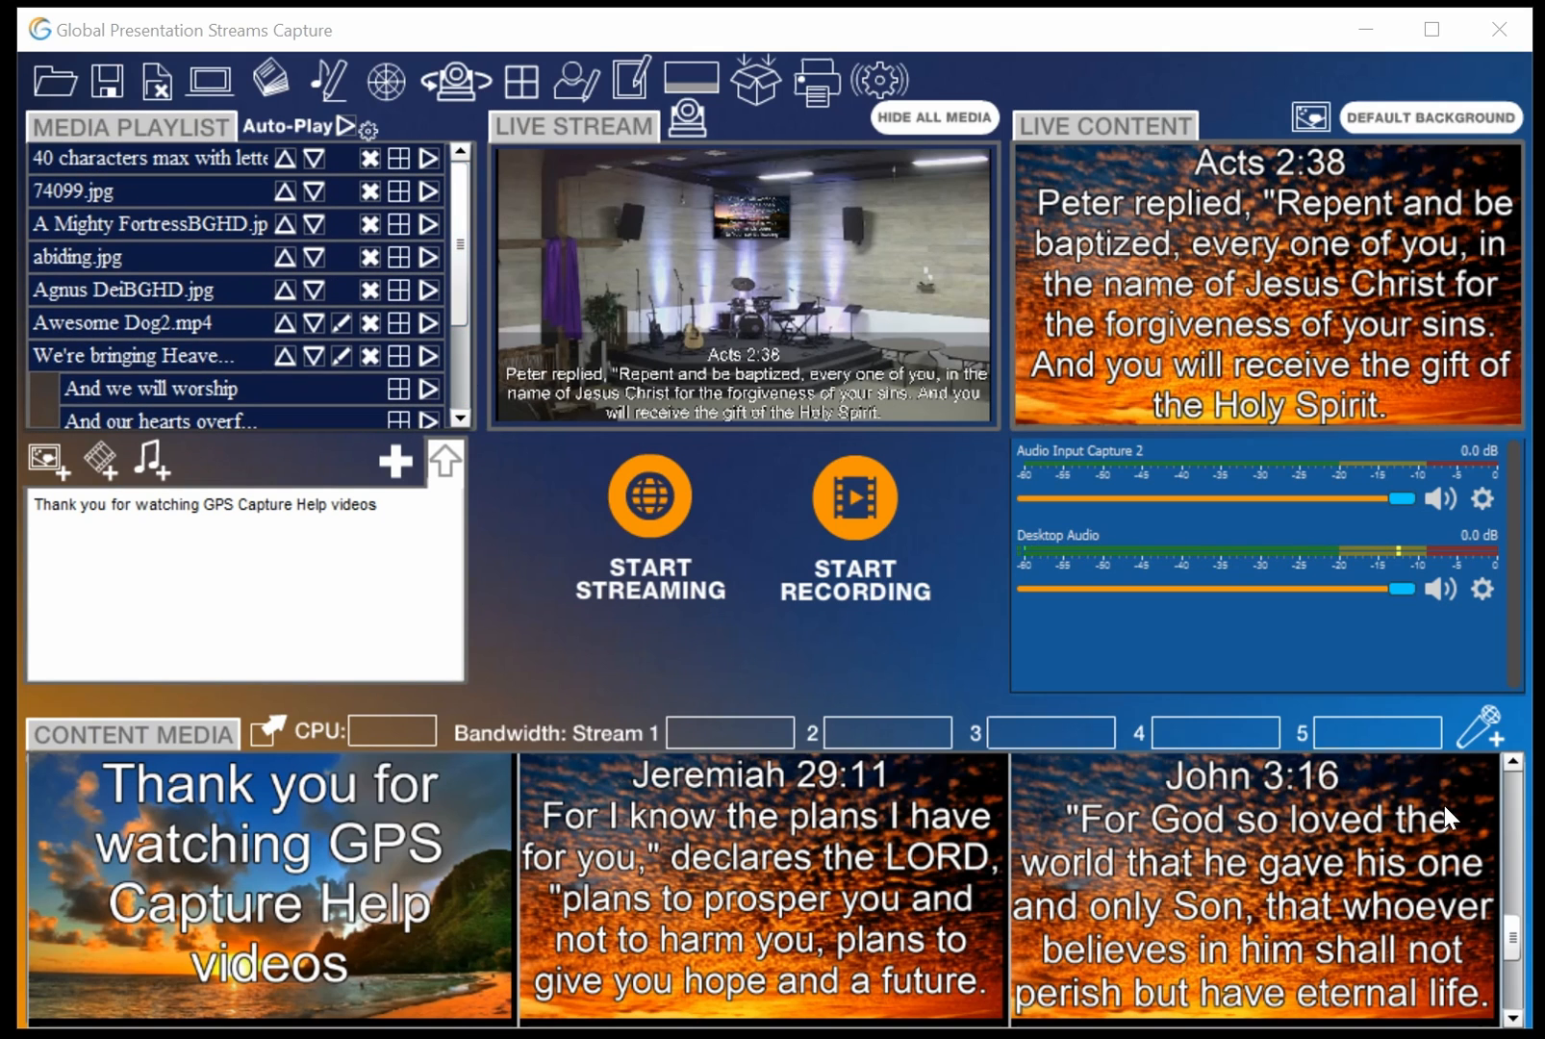
{"action": "left_click_drag", "start_coordinate": [1513, 935], "coordinate": [1510, 781]}
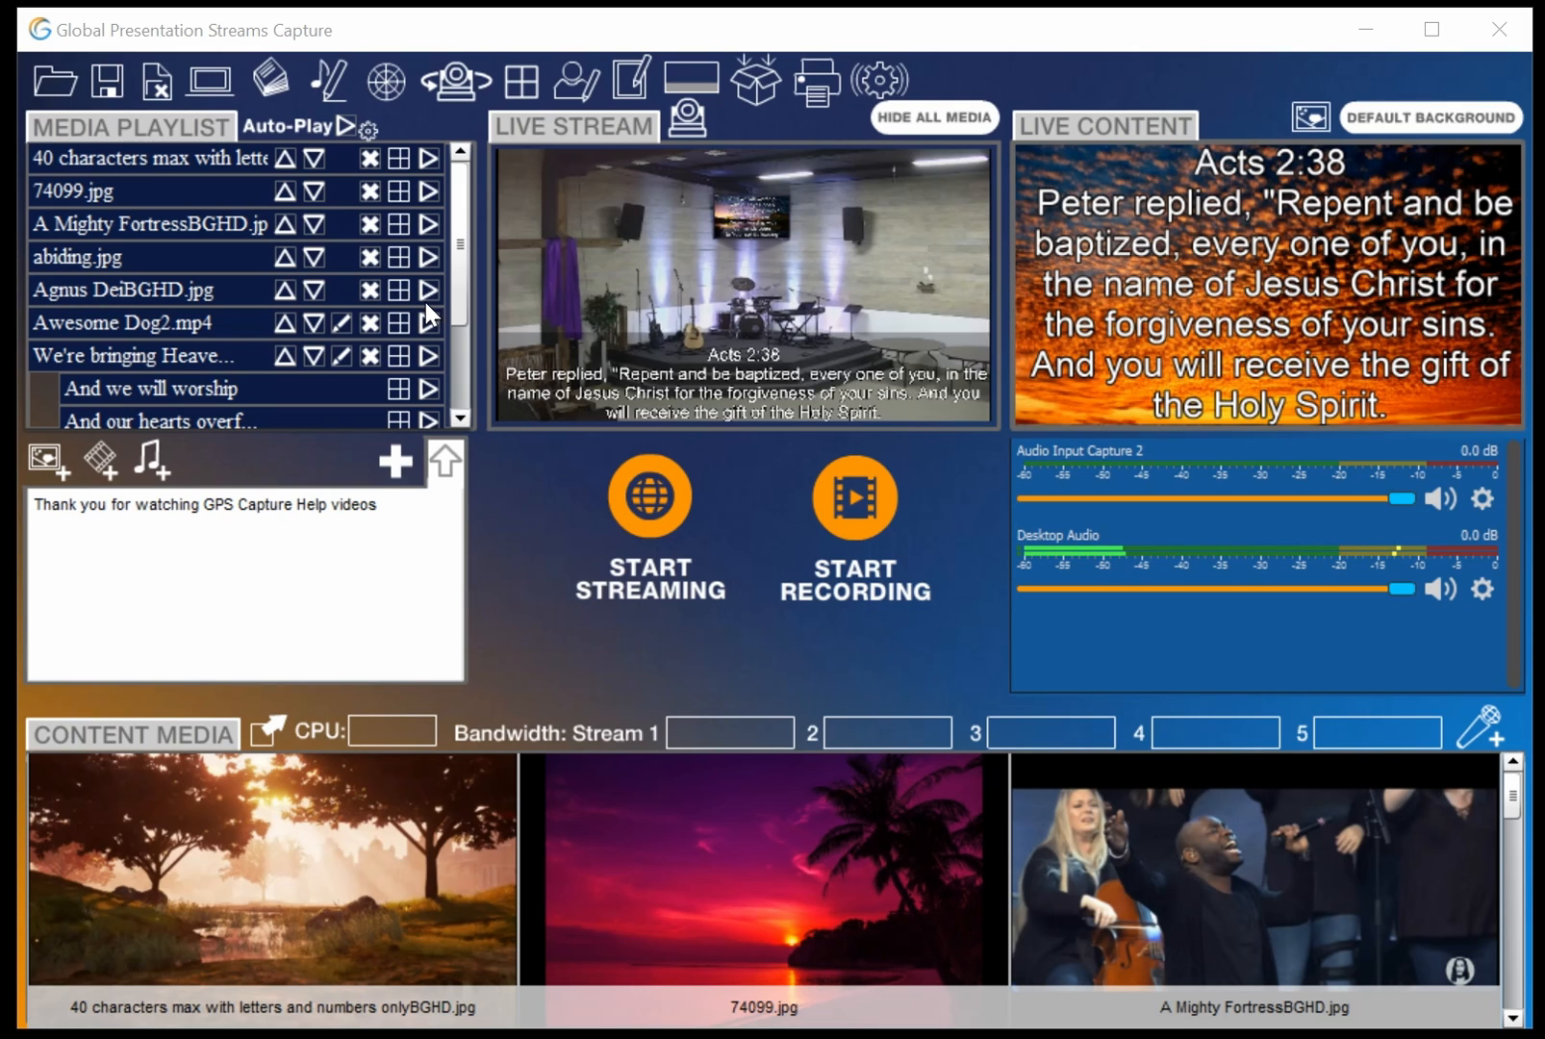
{"action": "left_click", "coordinate": [287, 225]}
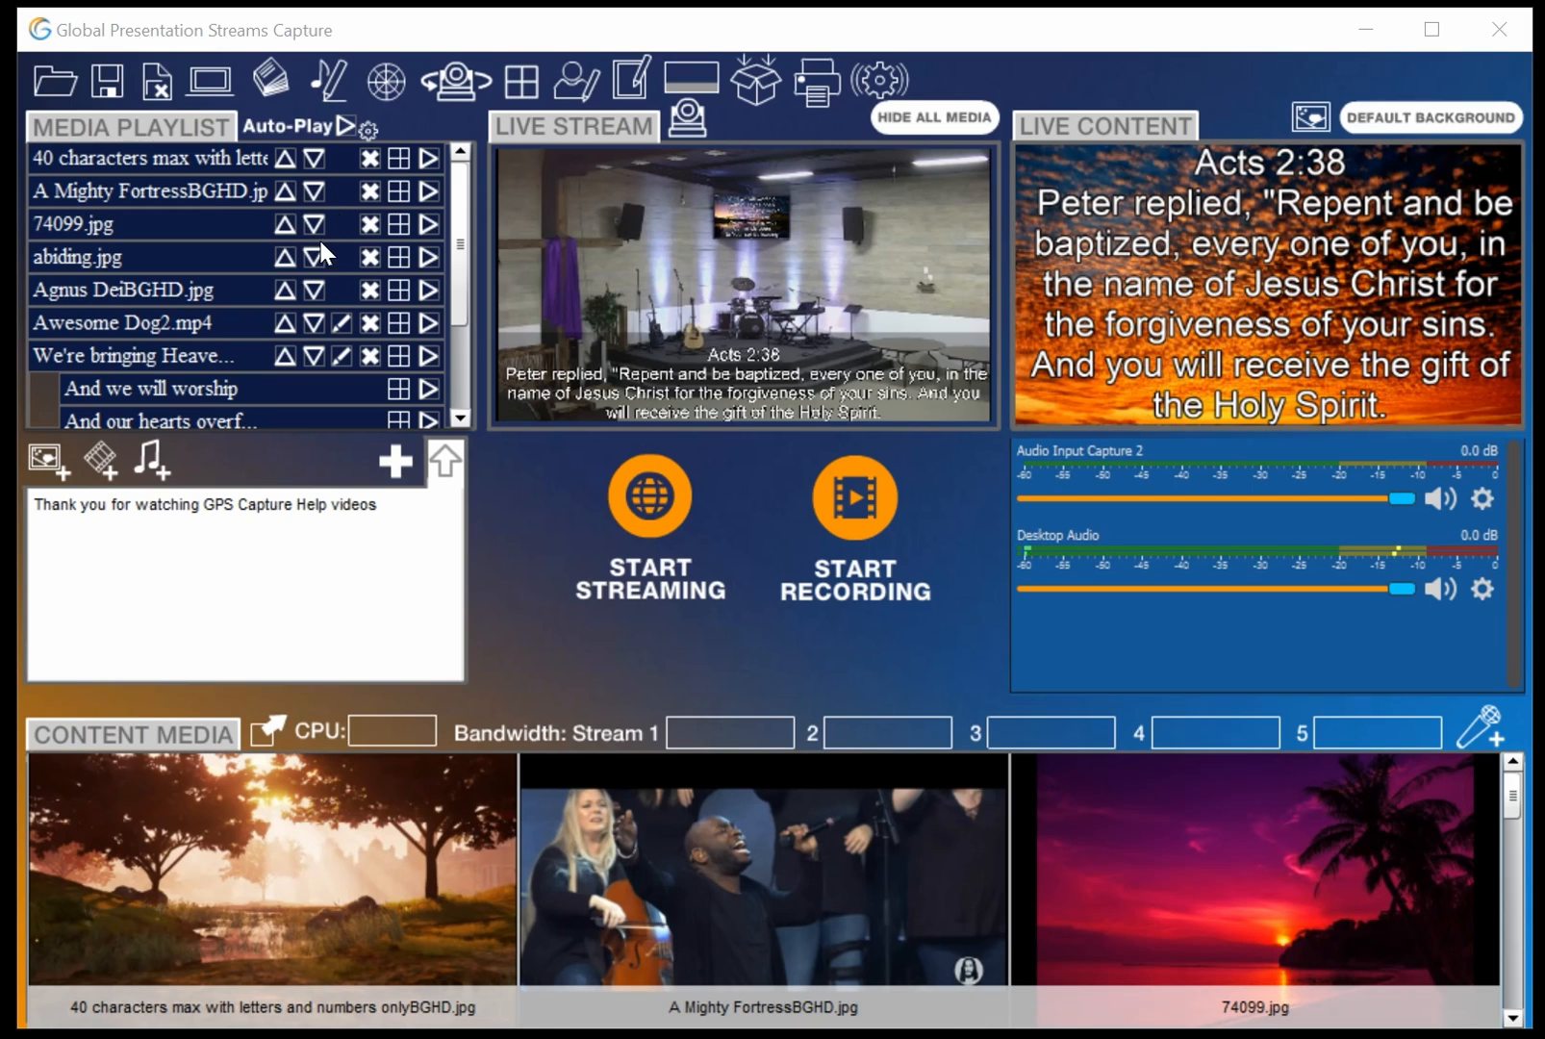
{"action": "left_click", "coordinate": [314, 260]}
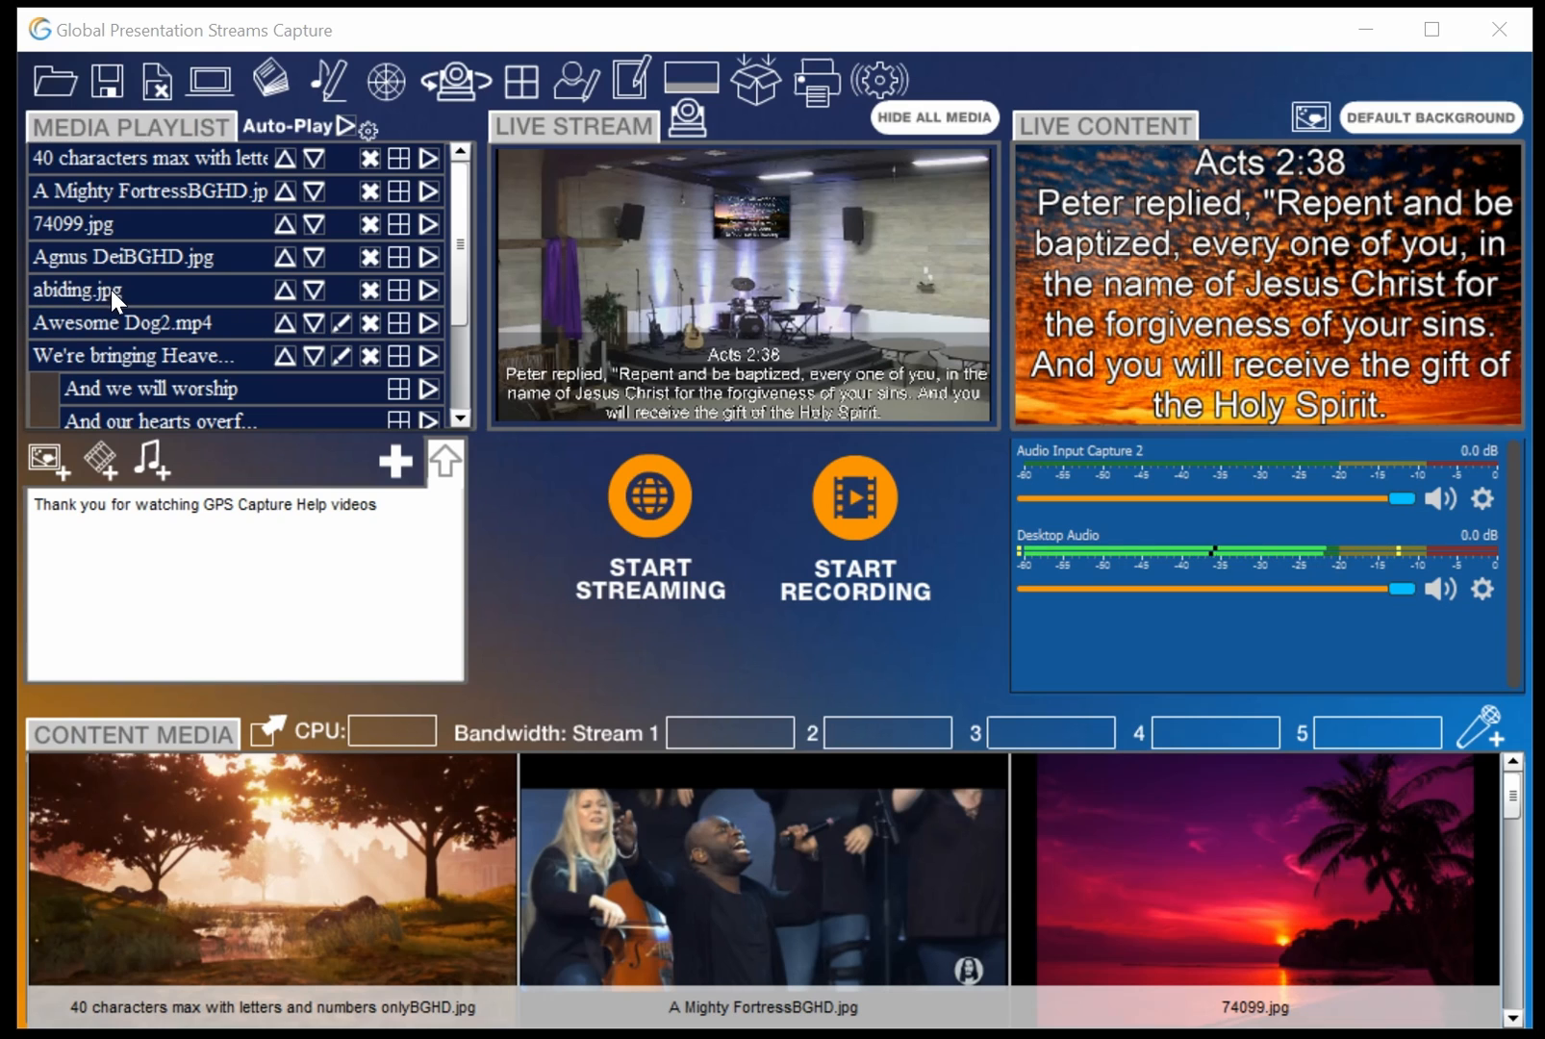
{"action": "left_click_drag", "start_coordinate": [97, 291], "coordinate": [94, 163]}
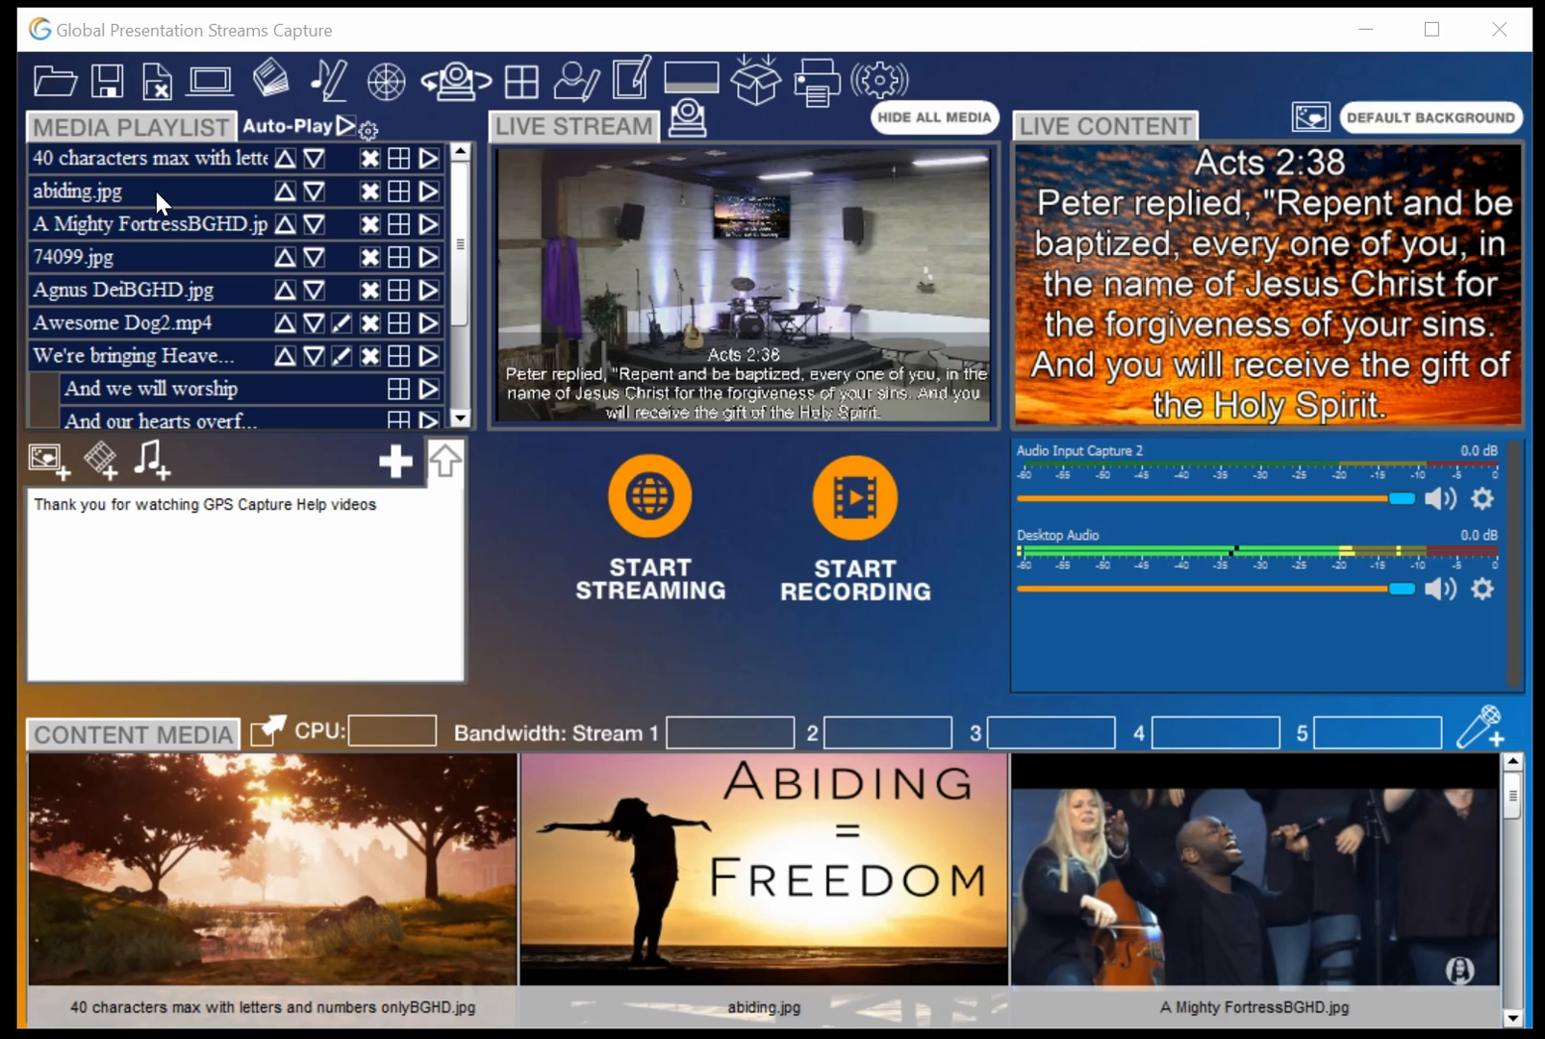
Save the presentation with the name 'GPS Capture Help' and the date/time stamp prefix
{"action": "left_click", "coordinate": [103, 82]}
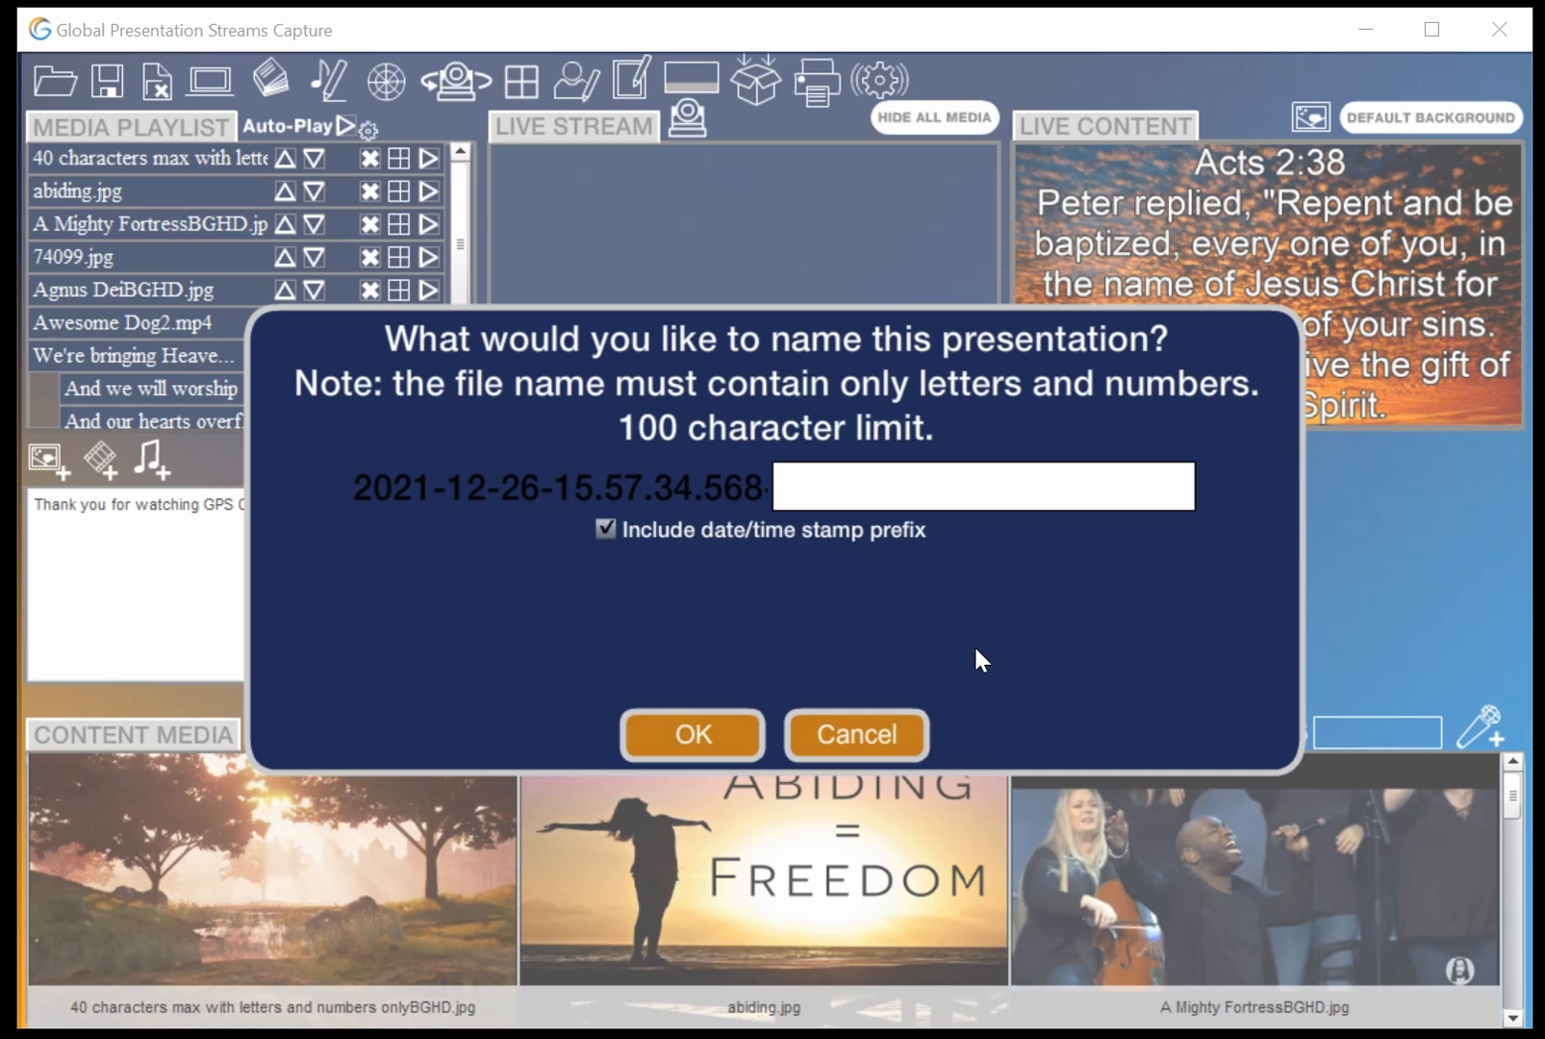
{"action": "type", "text": "GPS C"}
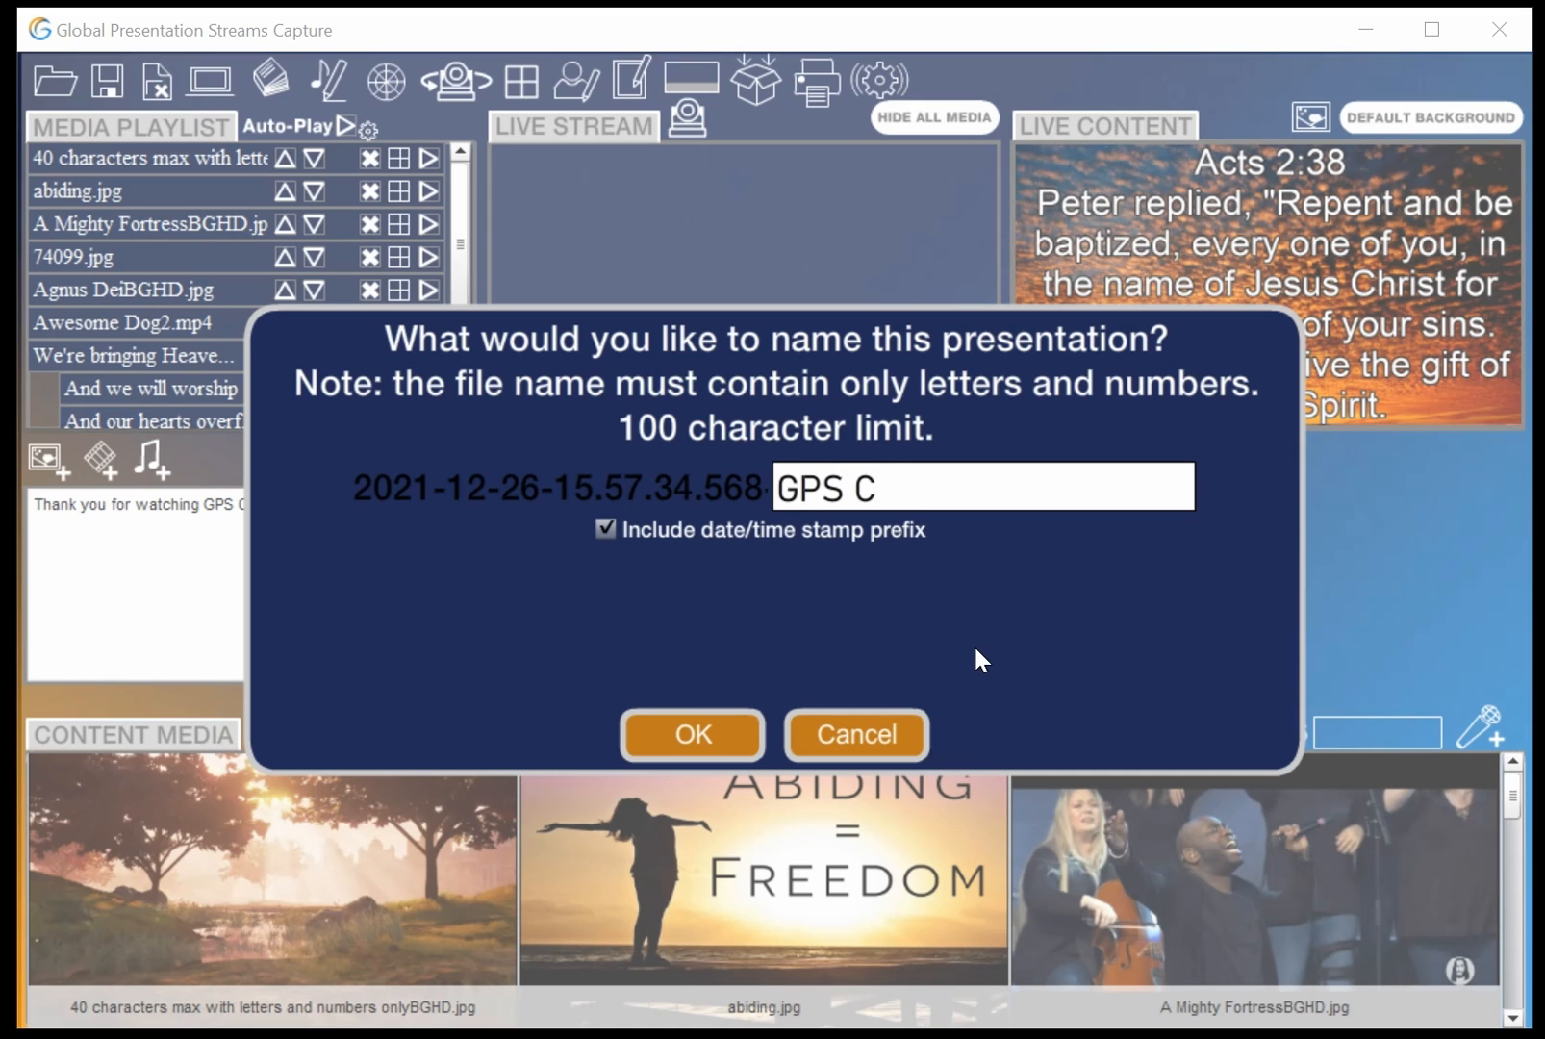
{"action": "type", "text": "apture Help"}
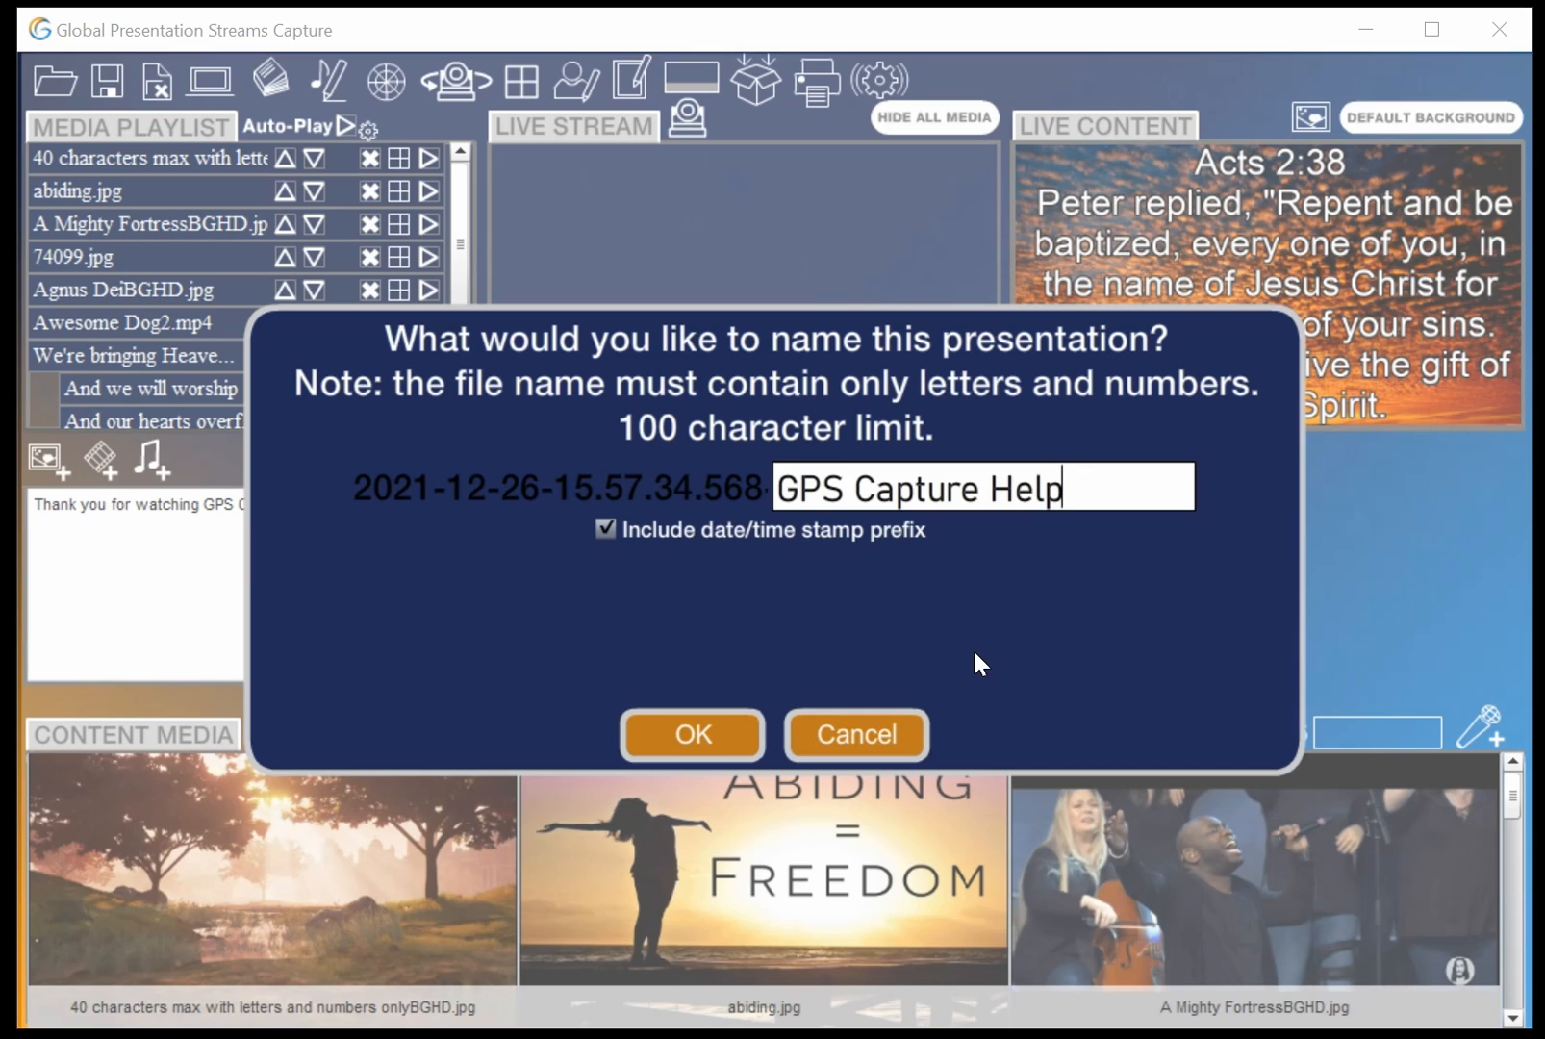
{"action": "left_click", "coordinate": [688, 741]}
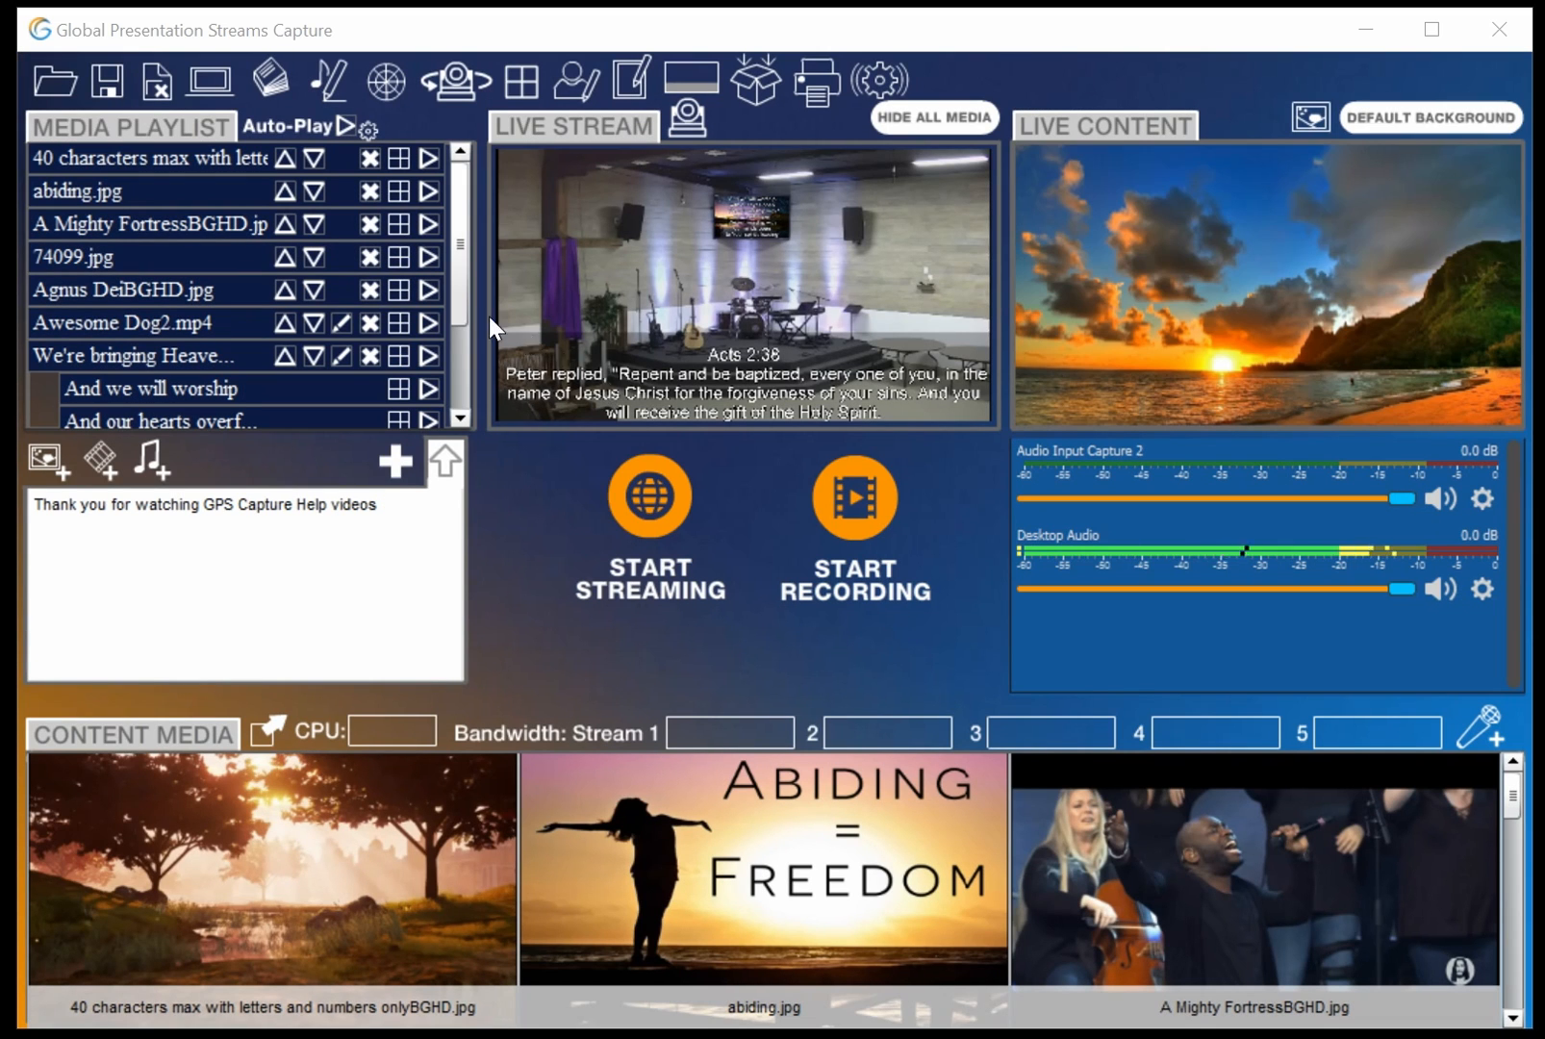
Open the saved presentation 2021-12-25-14.11.48.270-GPS Help.gpspres from the Presentations folder
{"action": "left_click", "coordinate": [48, 91]}
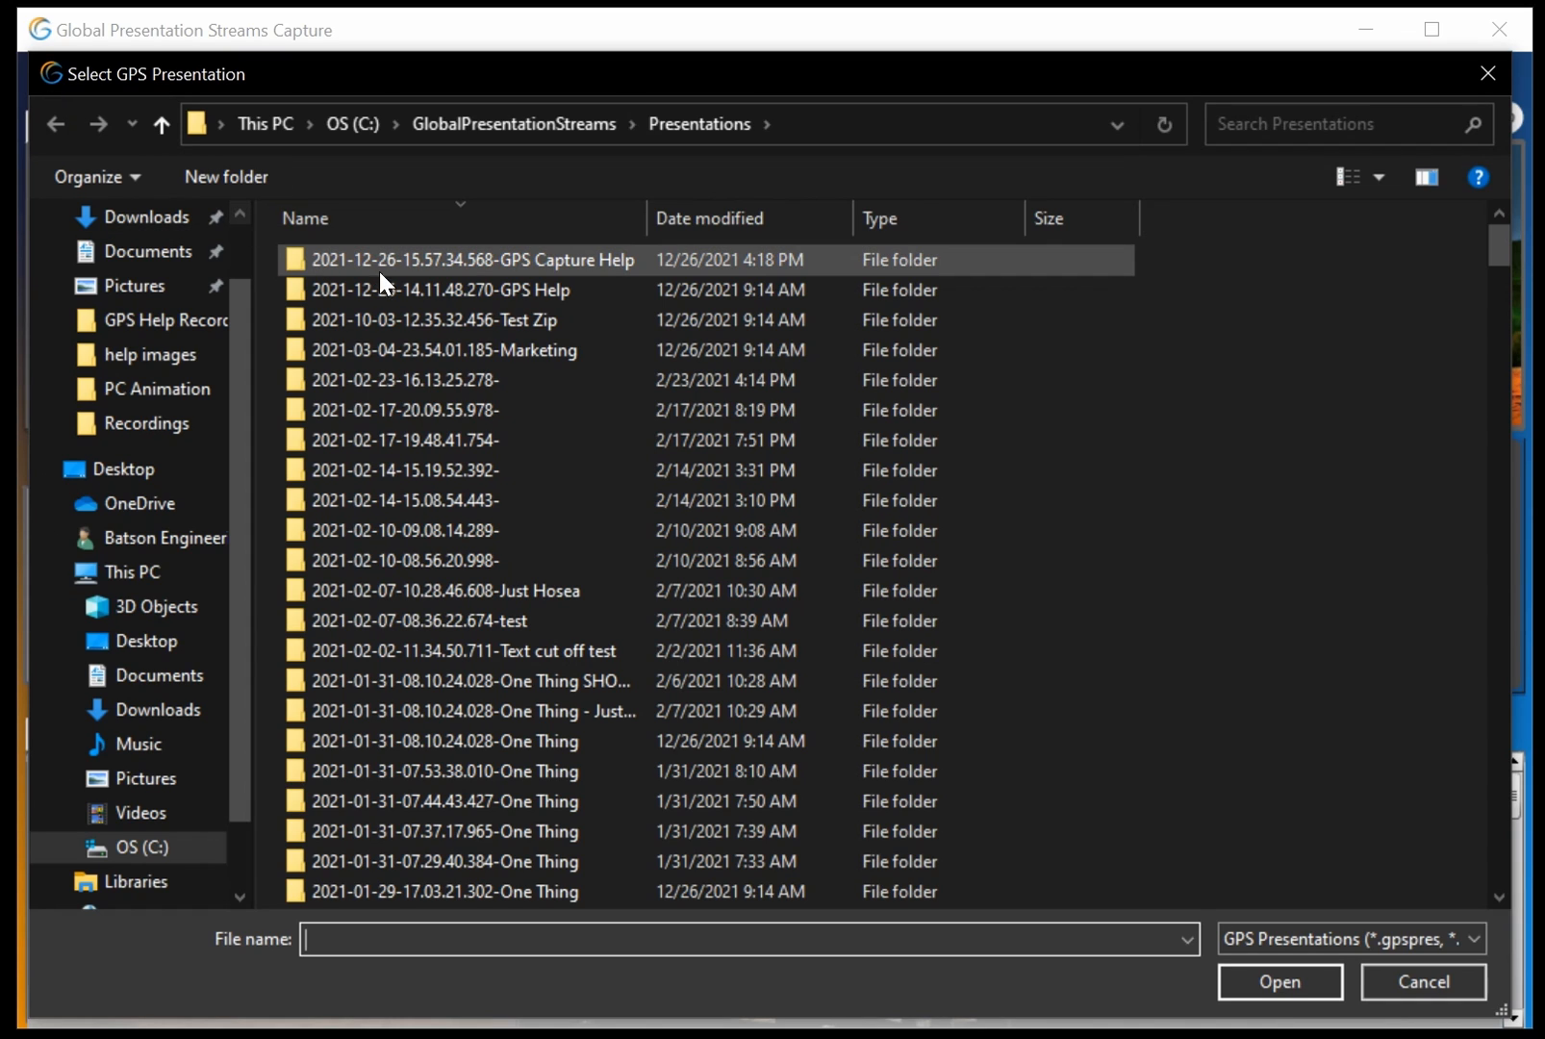
{"action": "double_click", "coordinate": [447, 291]}
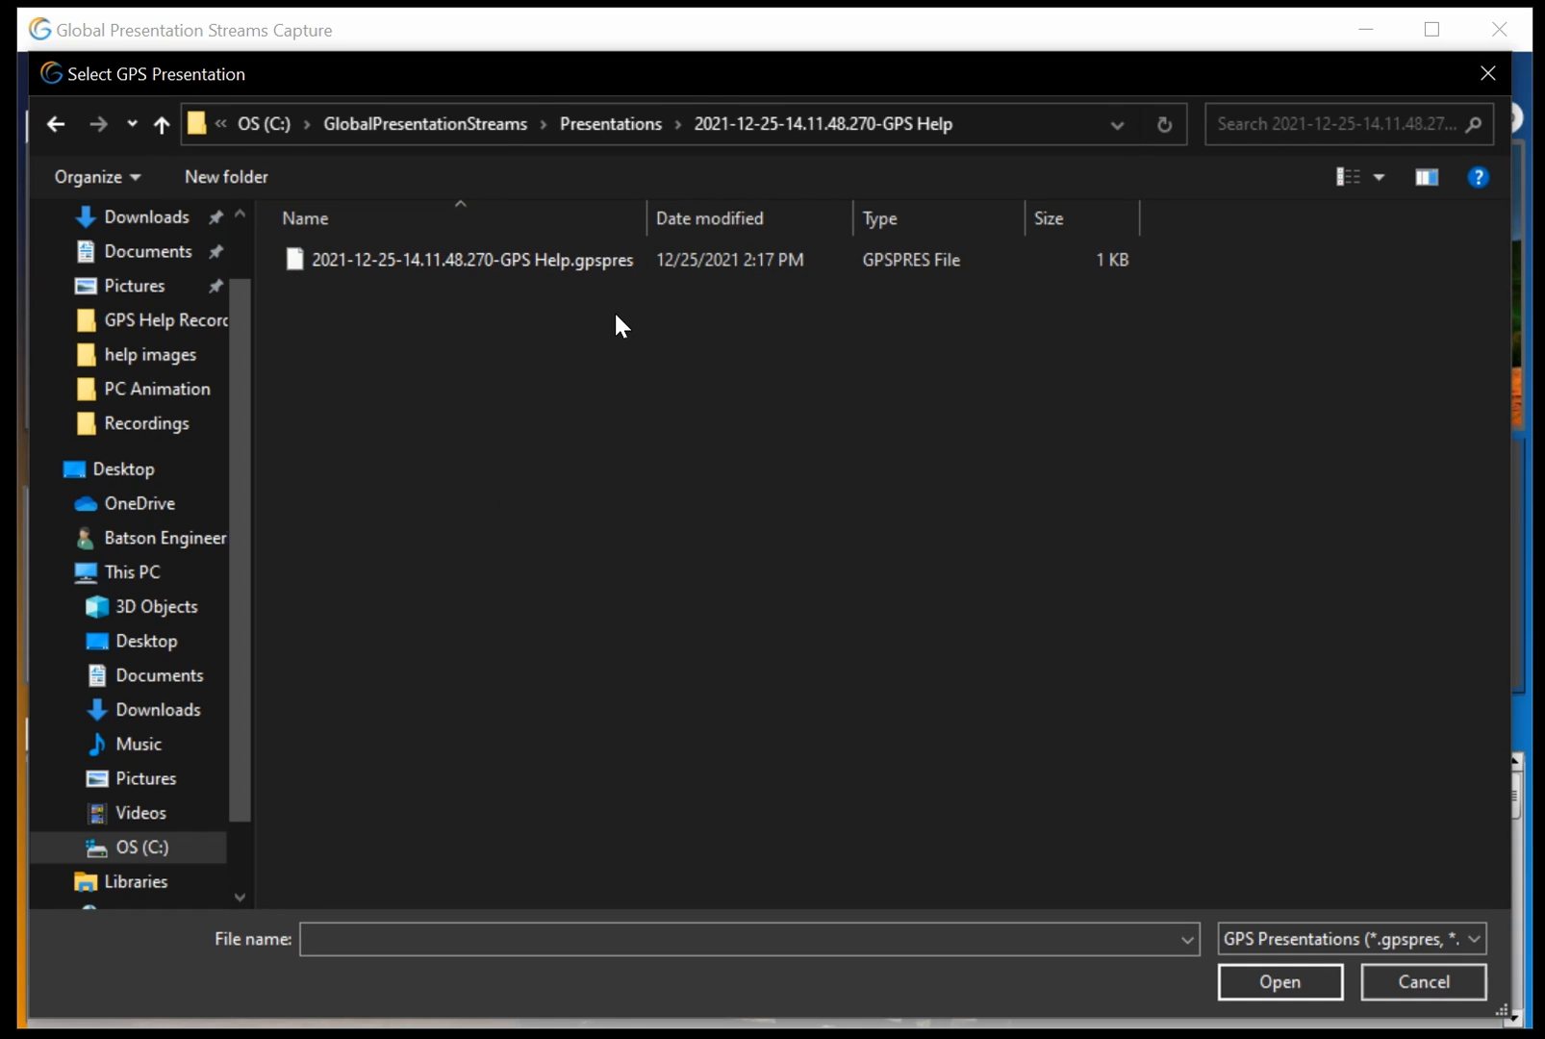
{"action": "left_click", "coordinate": [503, 271]}
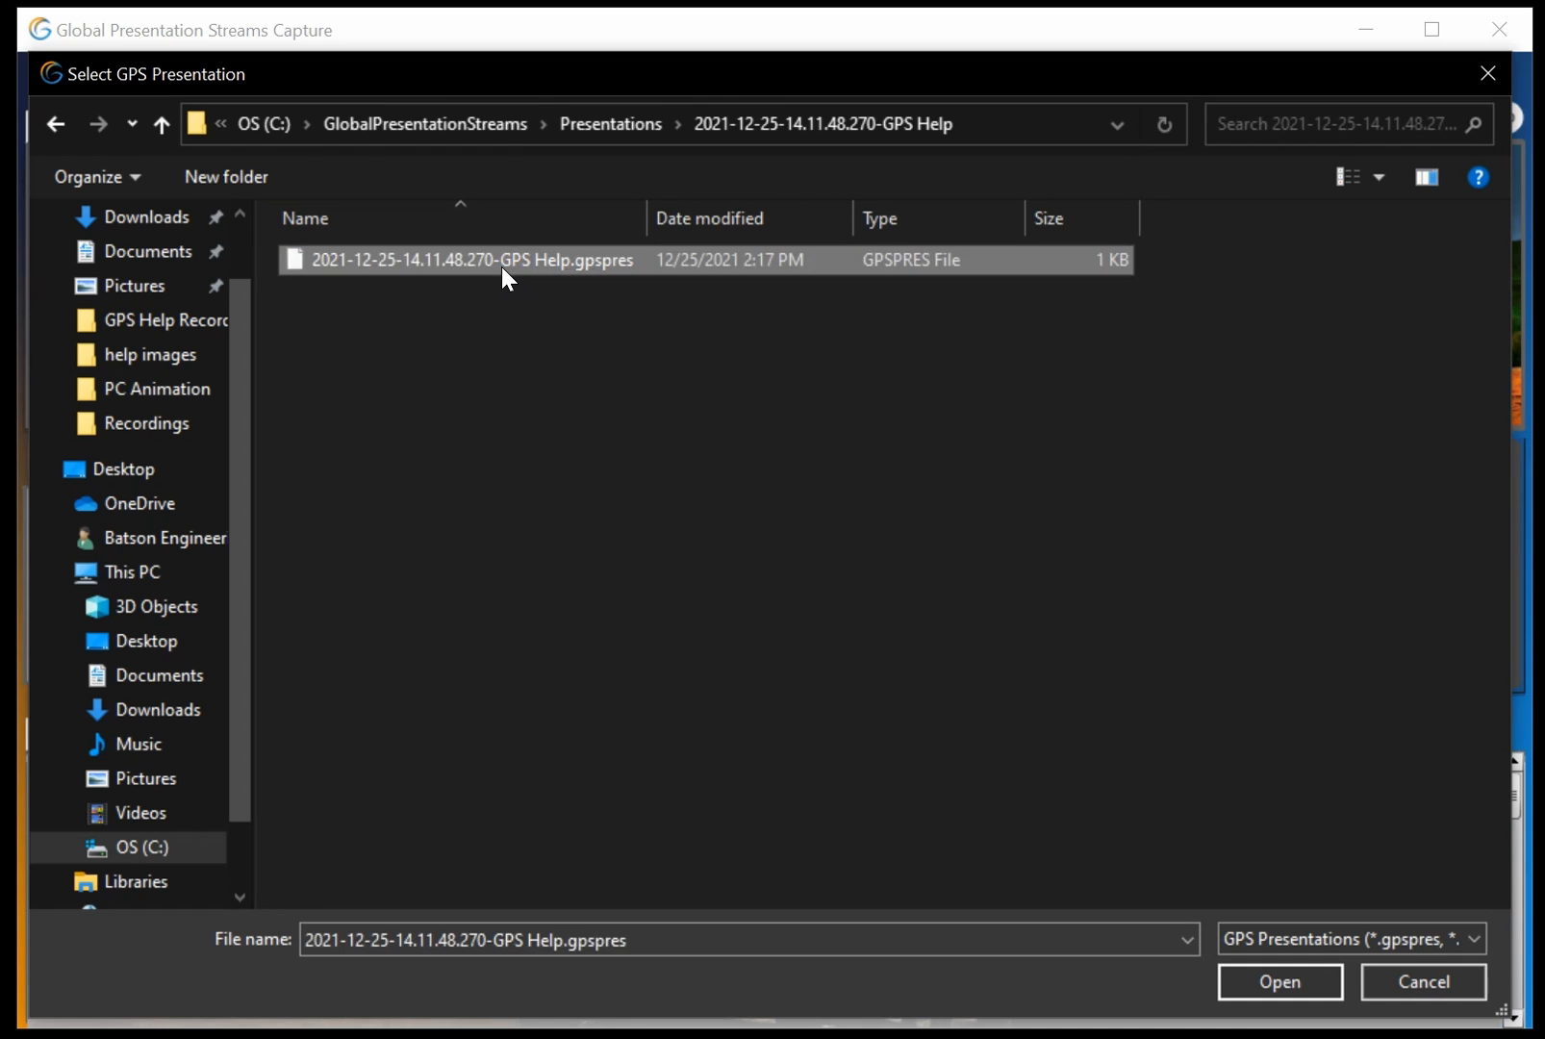
{"action": "double_click", "coordinate": [501, 267]}
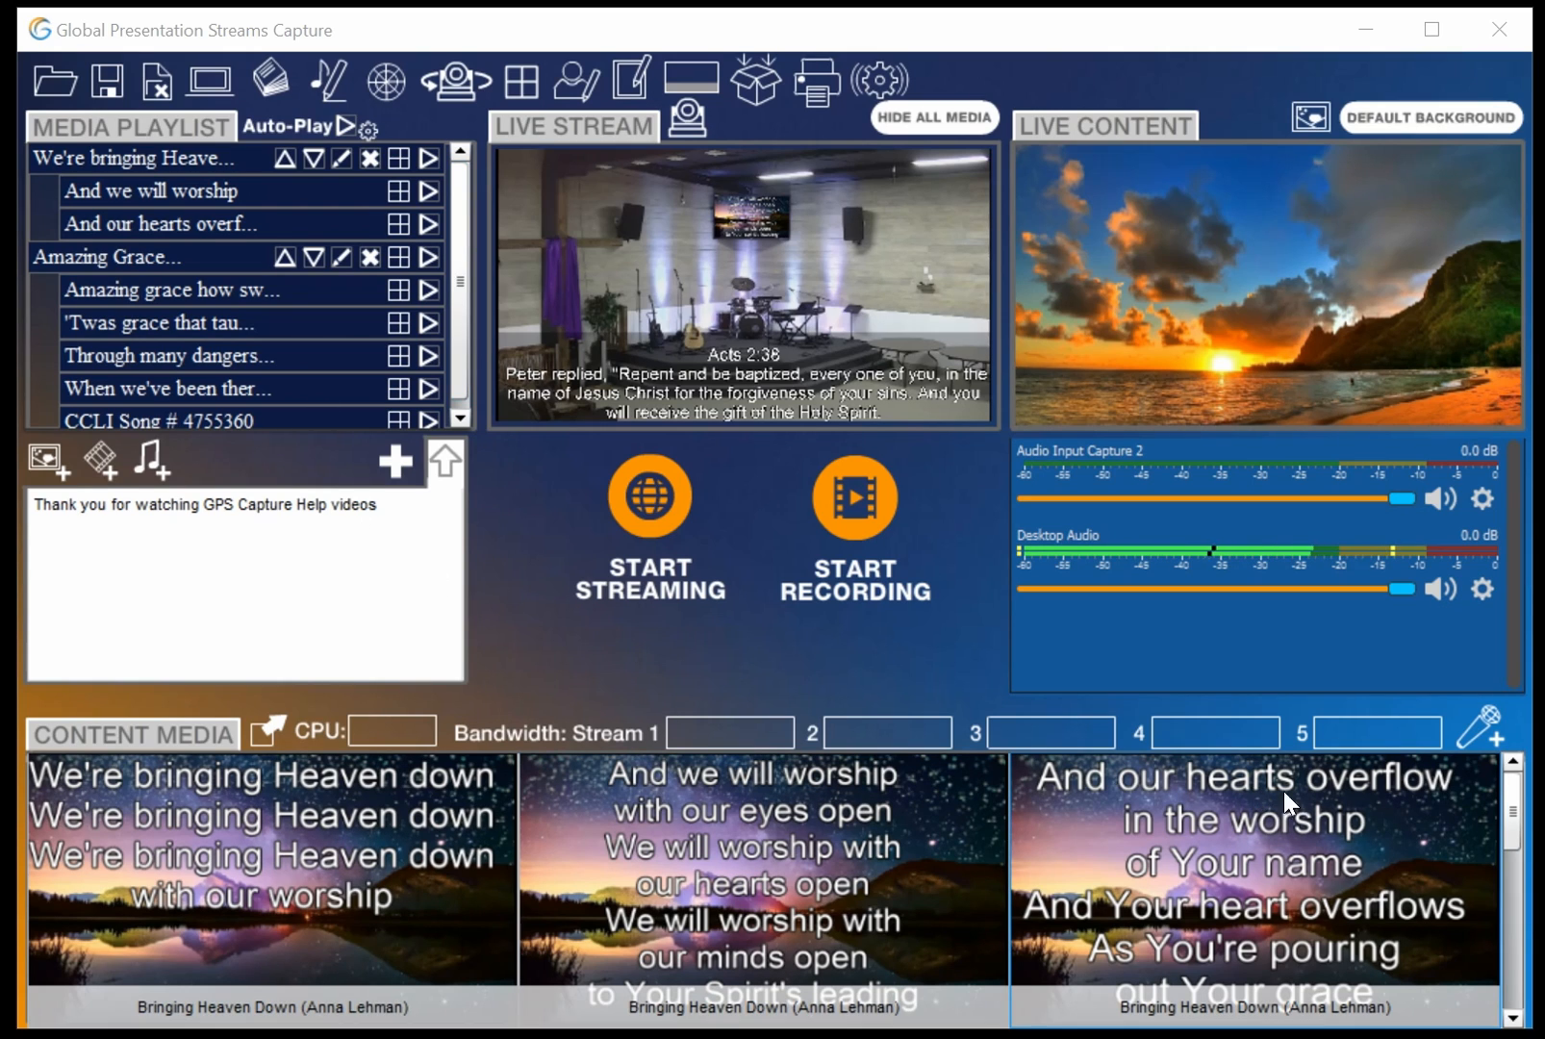
Export the presentation as a packaged zip named 'GPS Capture Help' with the date/time stamp prefix
{"action": "mouse_move", "coordinate": [1511, 811]}
{"action": "left_mouse_down"}
{"action": "mouse_move", "coordinate": [1522, 1024]}
{"action": "mouse_move", "coordinate": [1514, 789]}
{"action": "left_mouse_up"}
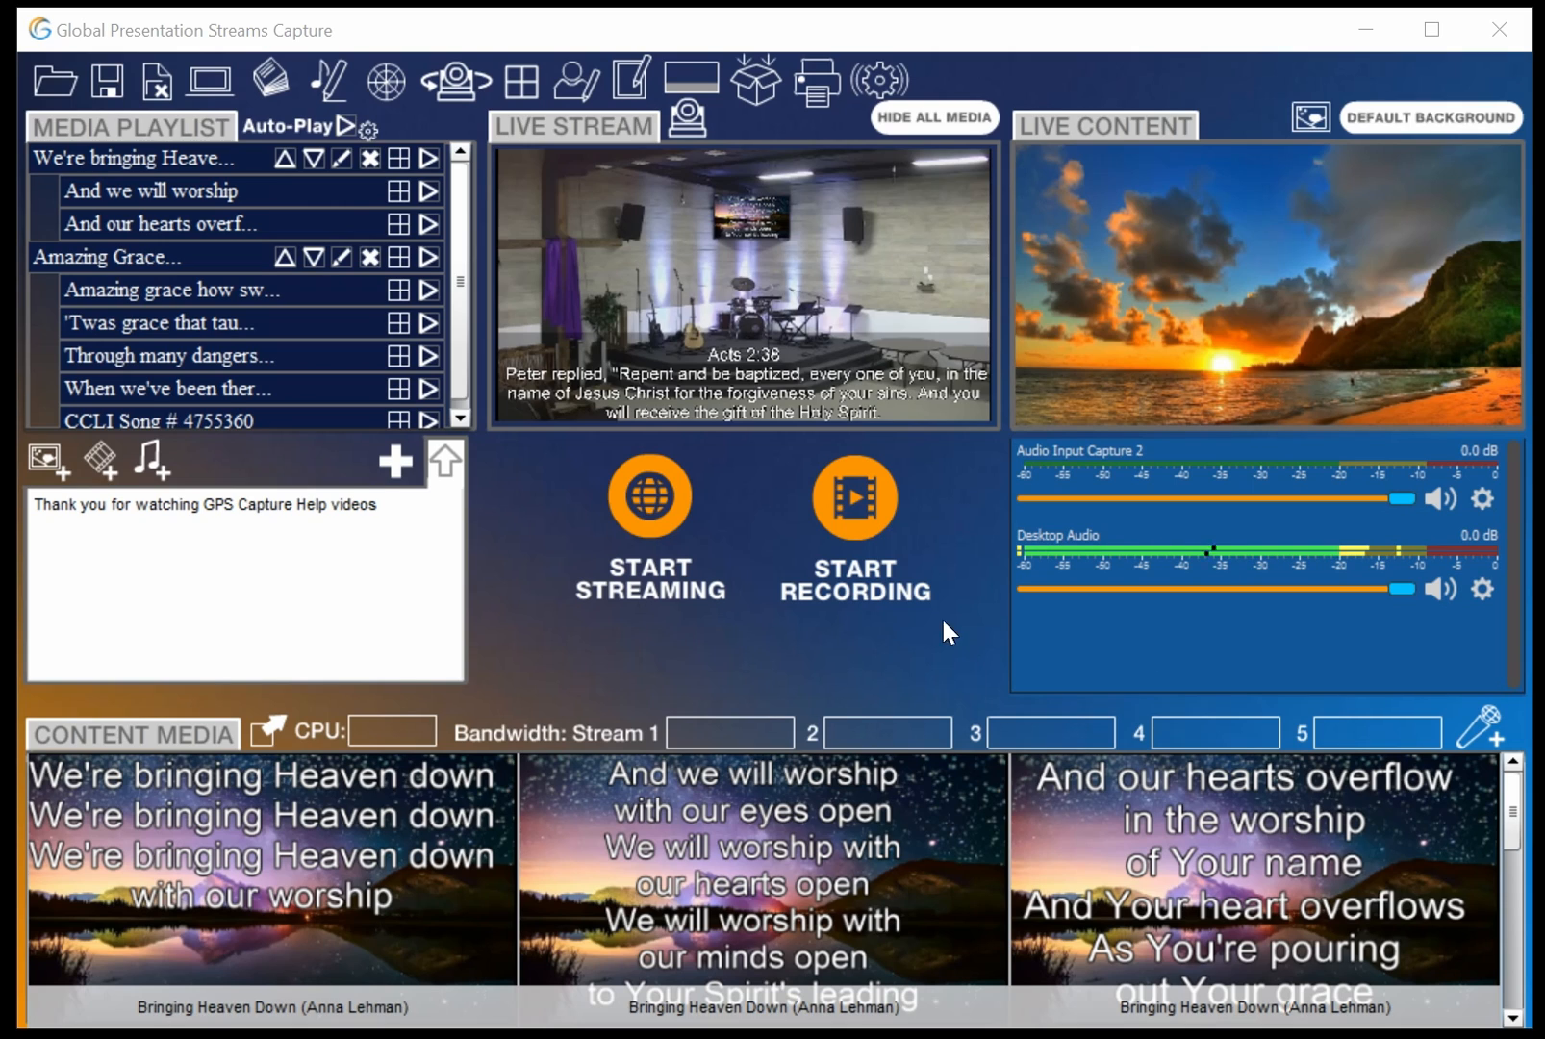
{"action": "left_click", "coordinate": [755, 77]}
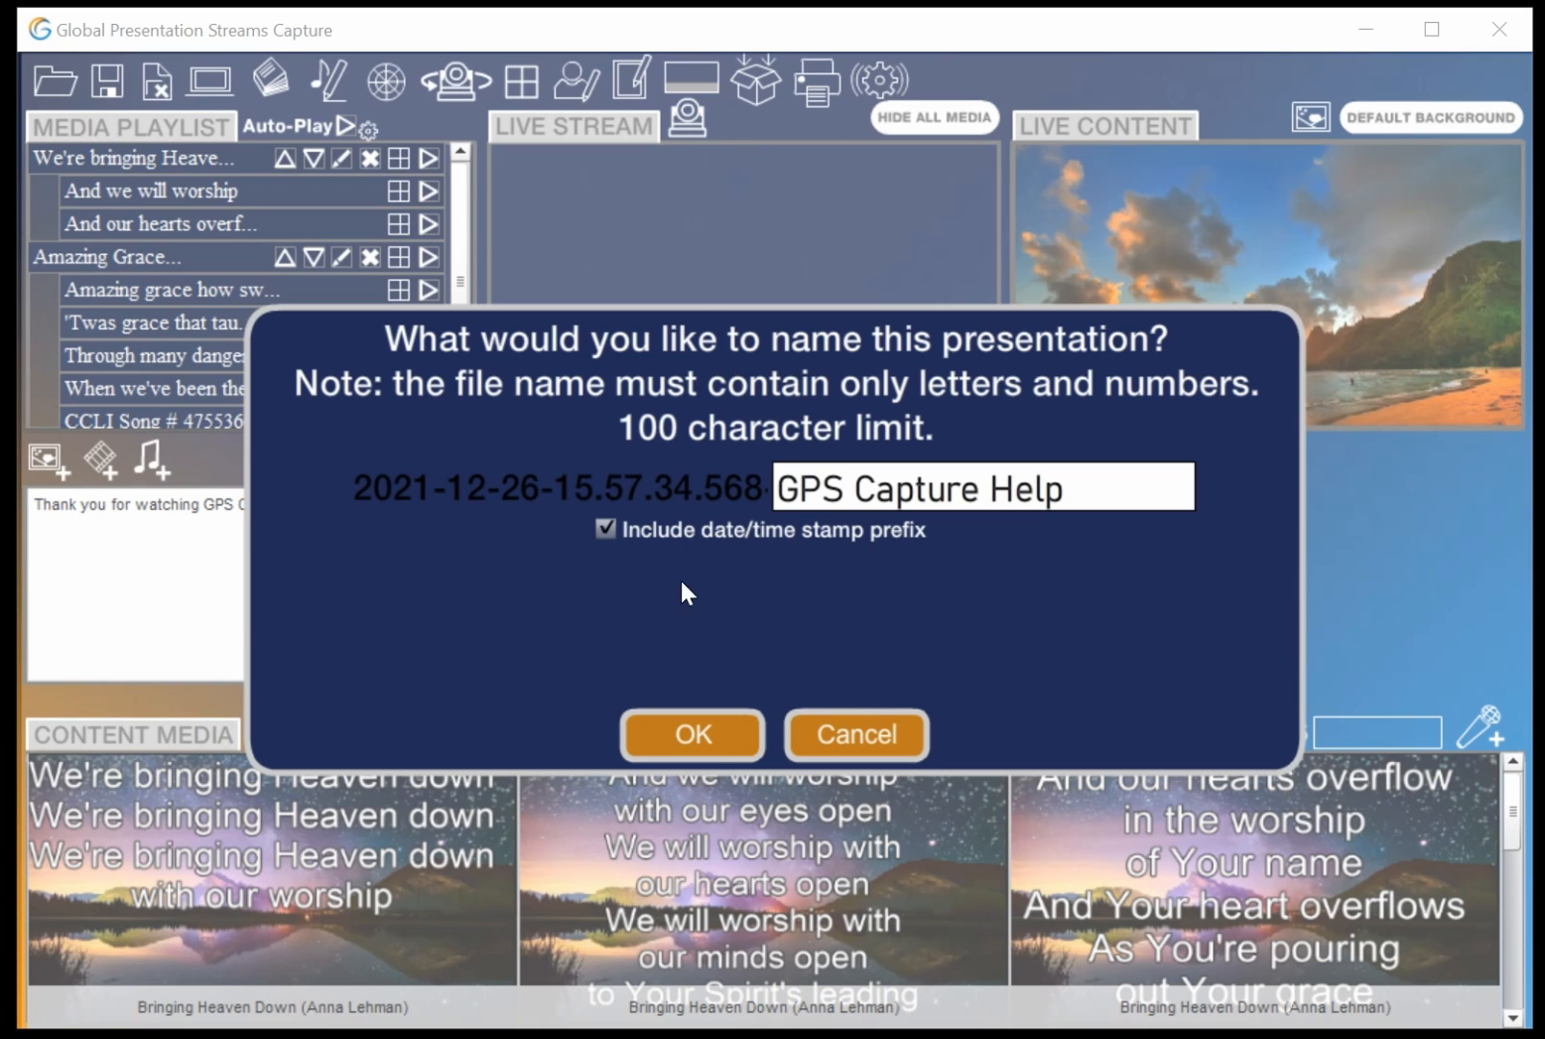
{"action": "left_click", "coordinate": [715, 743]}
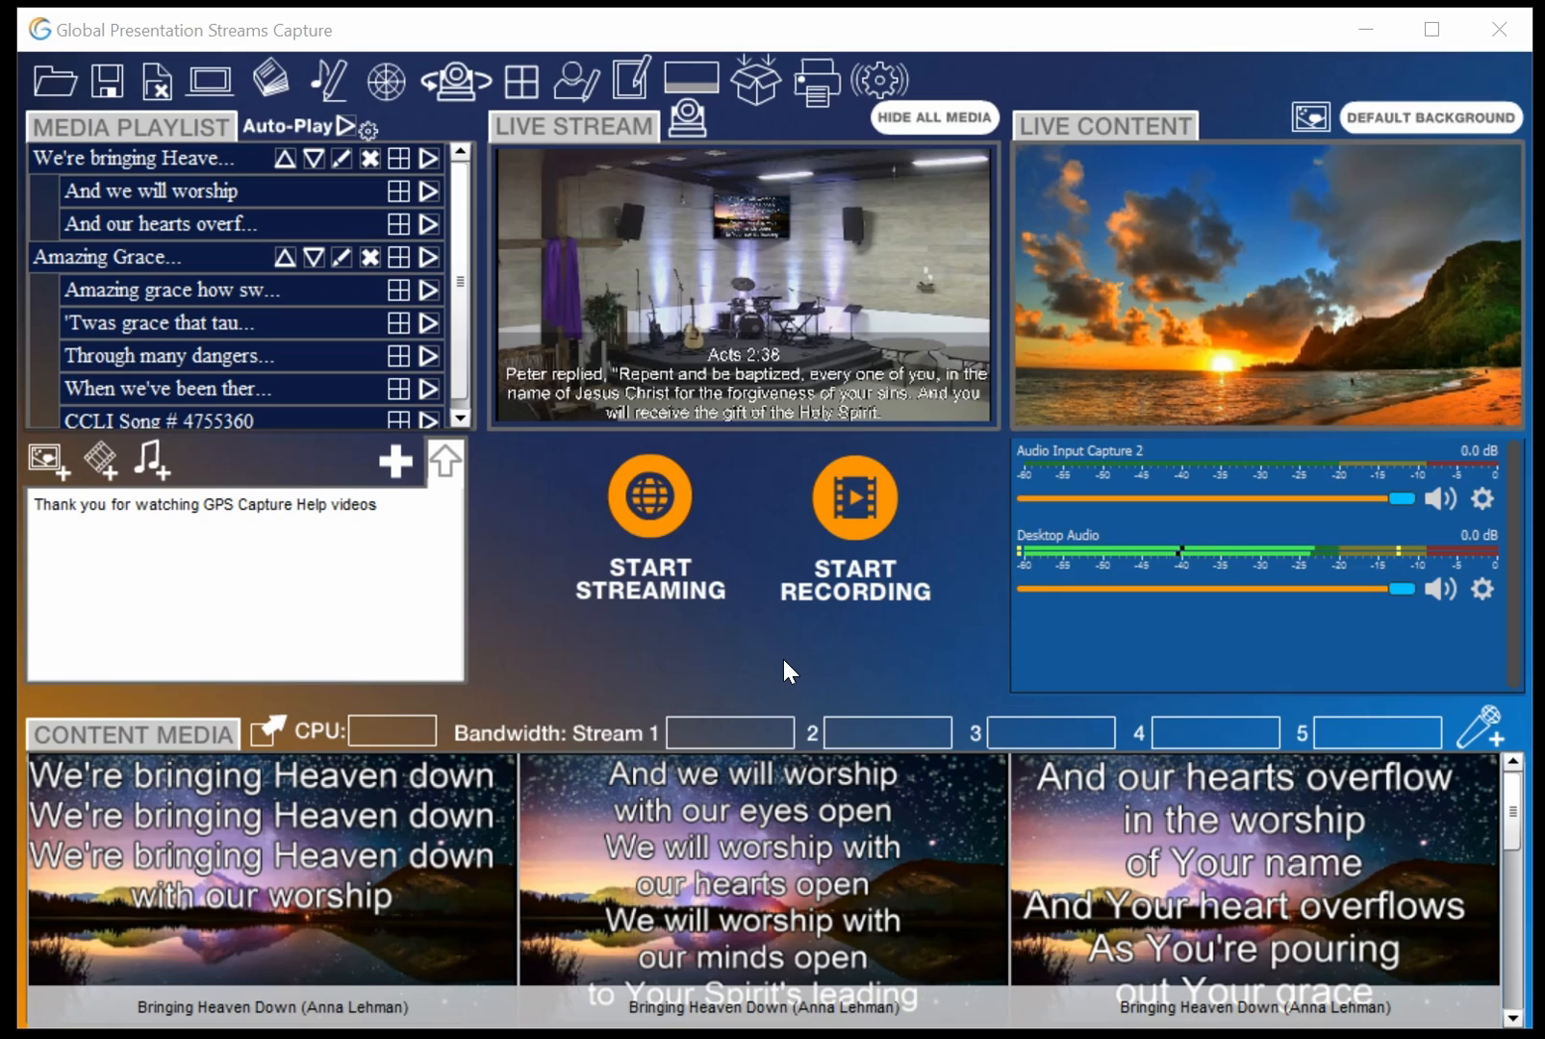
Browse the exported presentation's folder in the Presentations directory and examine its .gpspres and .zip files
{"action": "left_click_drag", "start_coordinate": [813, 1037], "coordinate": [689, 42]}
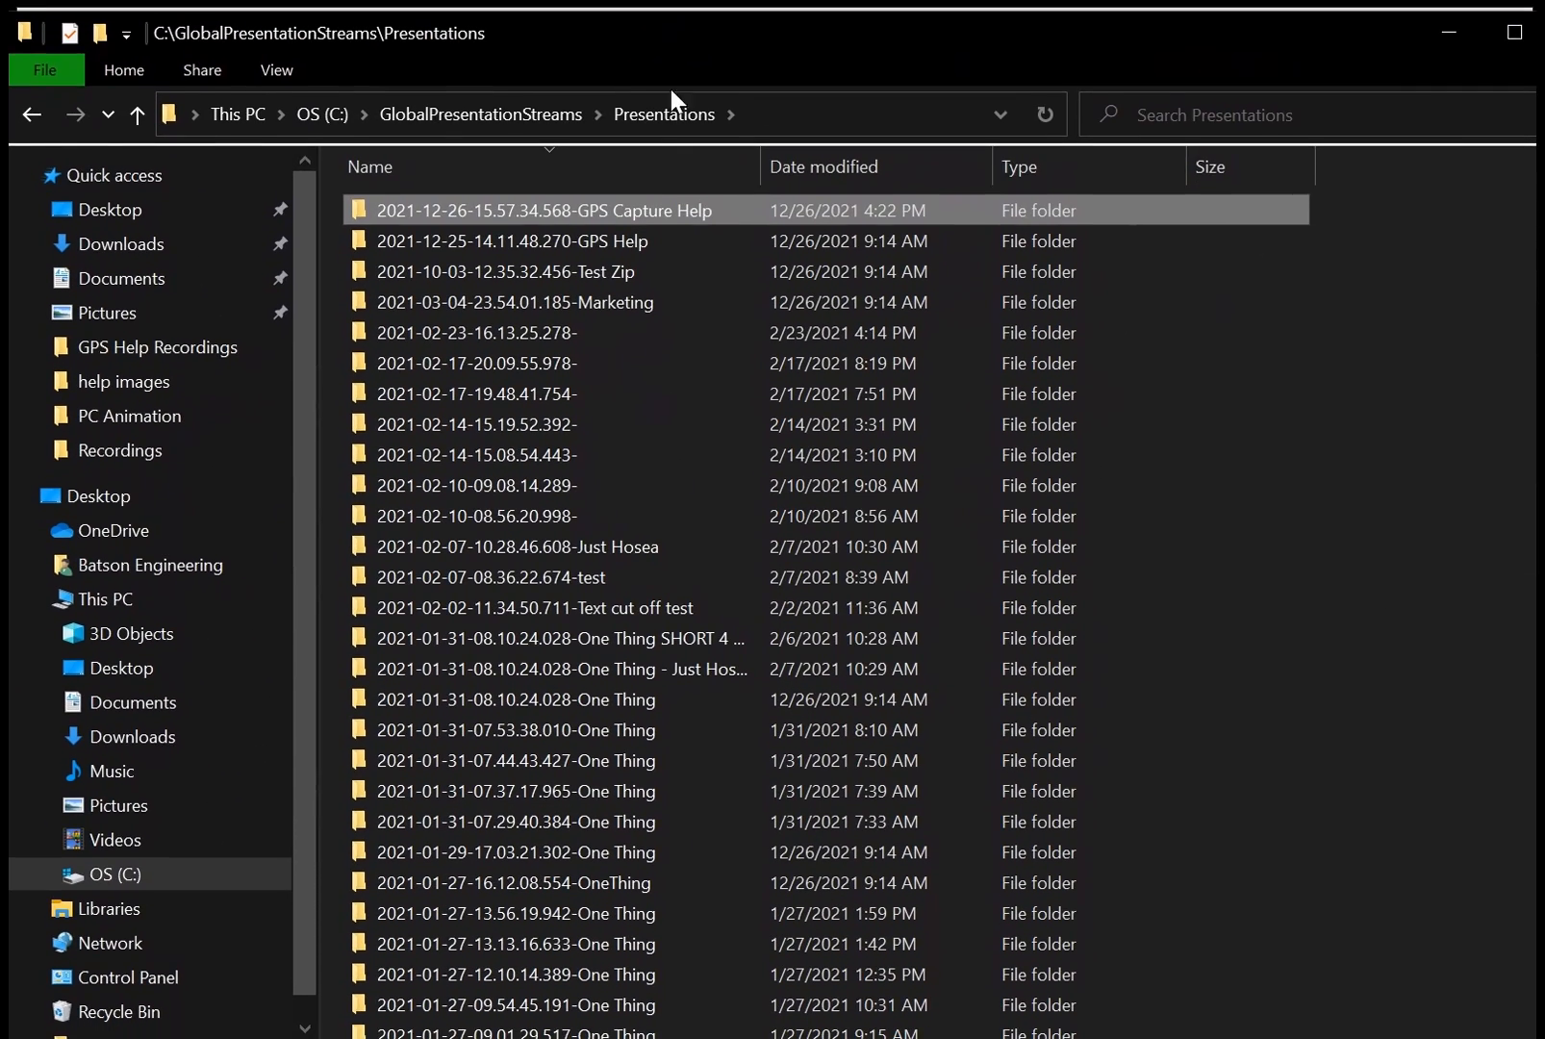
{"action": "double_click", "coordinate": [509, 217]}
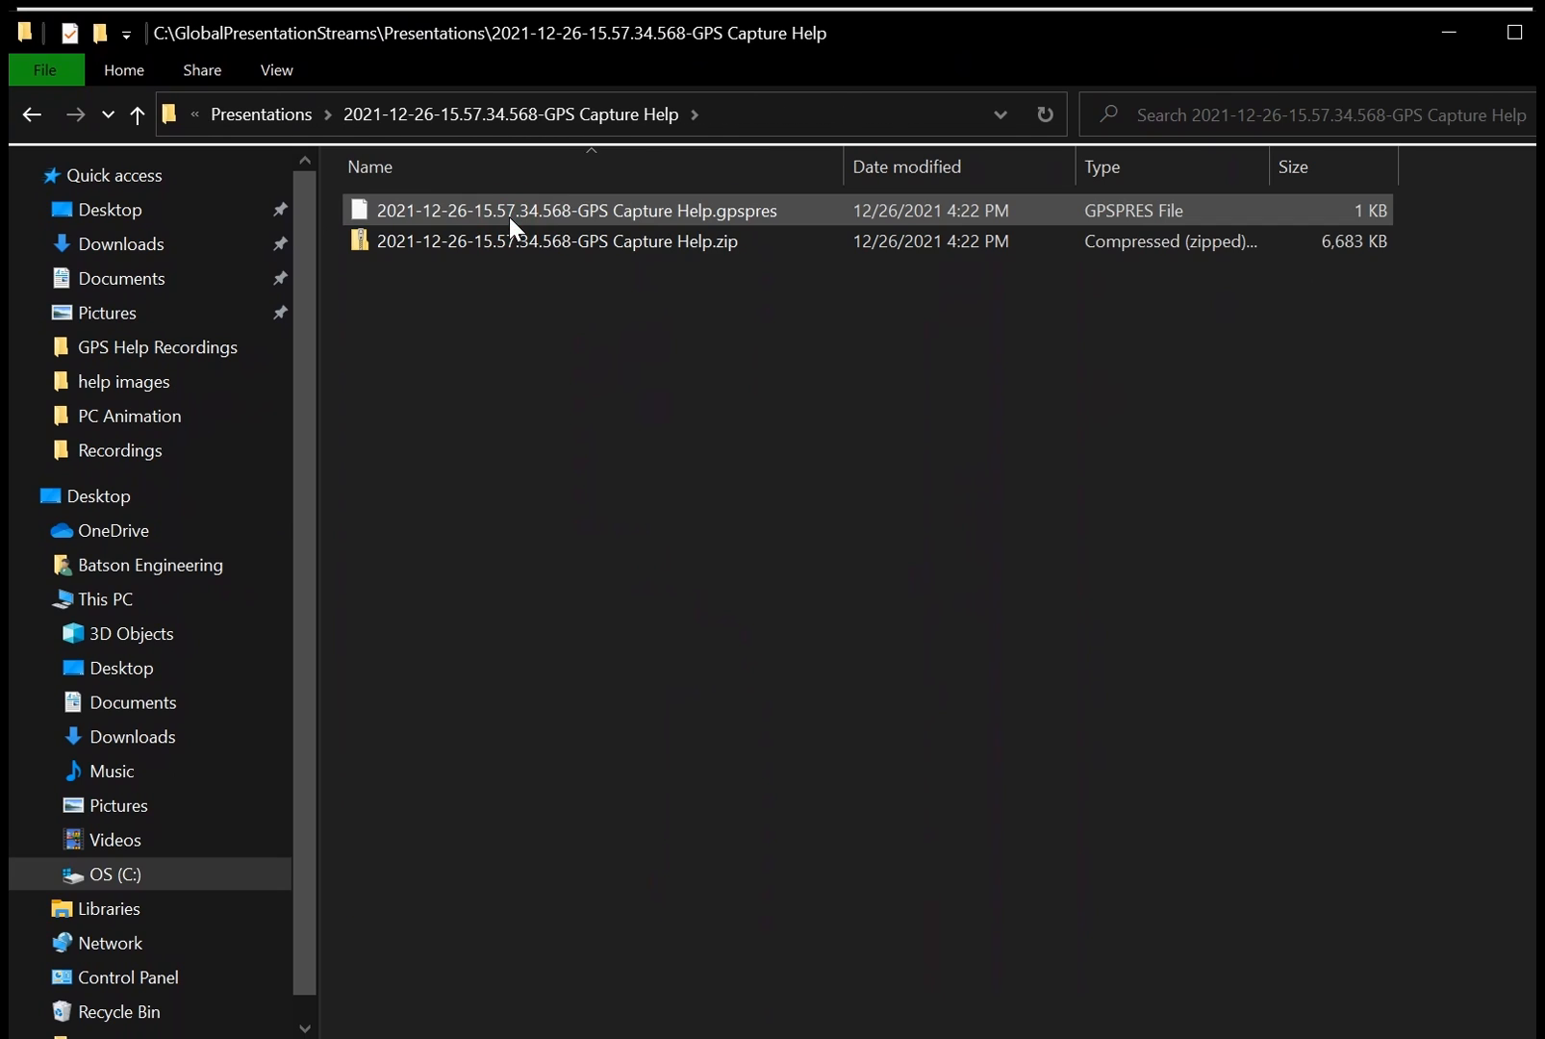
{"action": "left_click", "coordinate": [658, 242]}
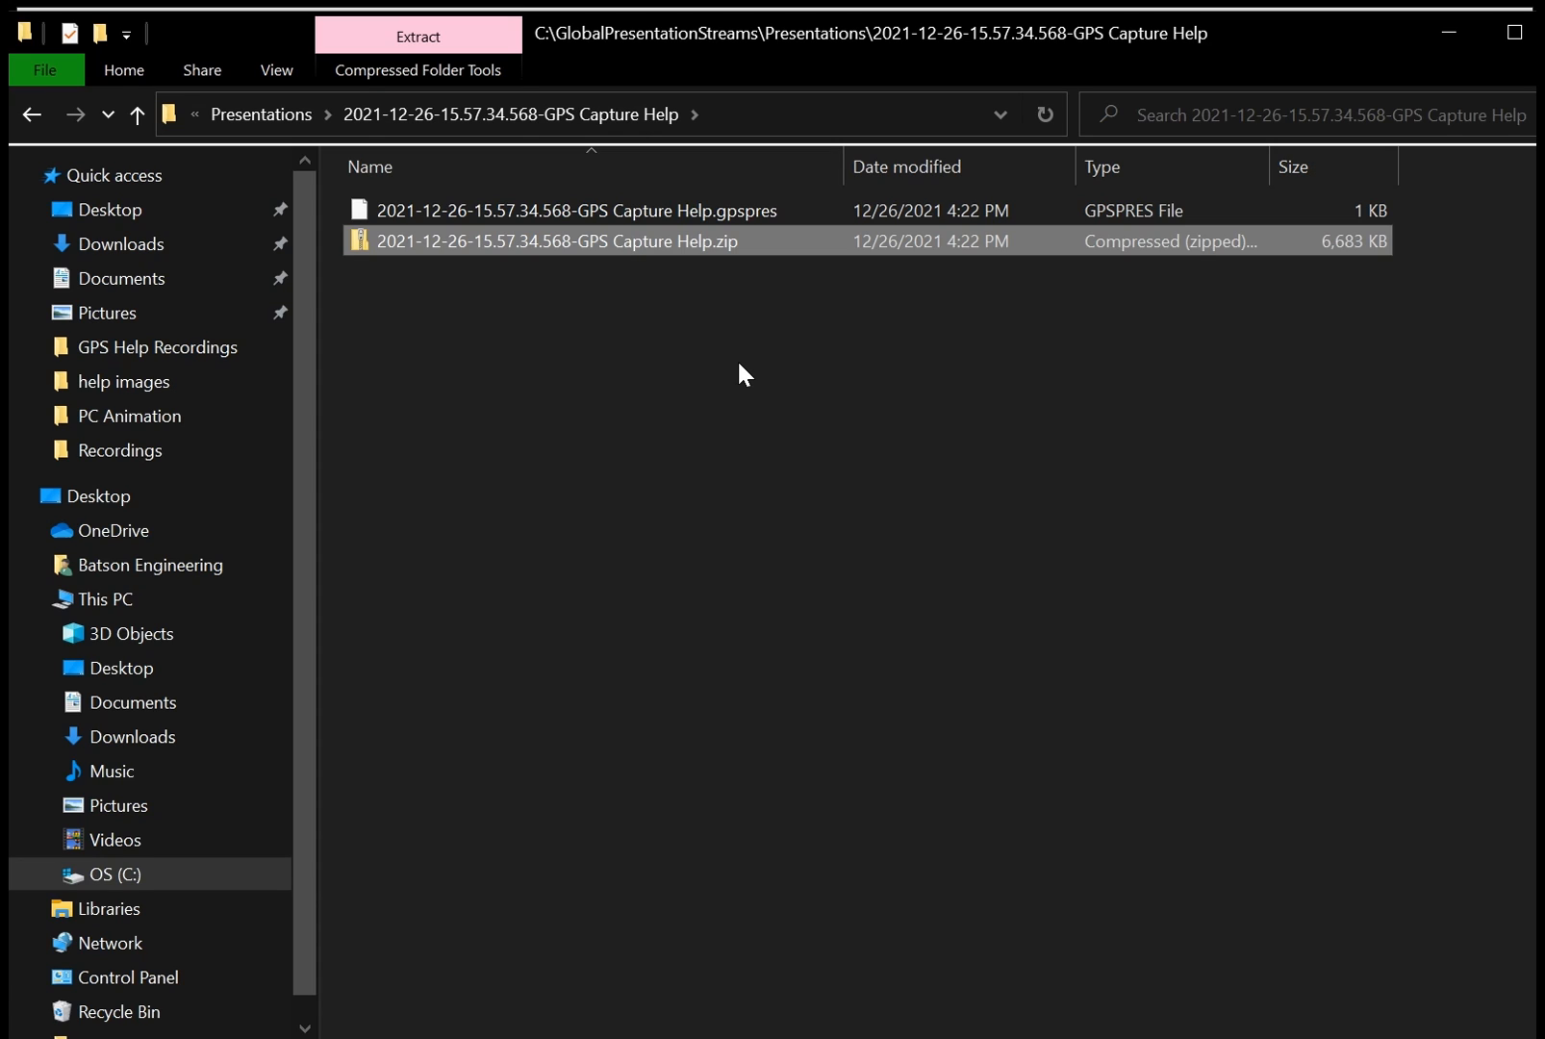
{"action": "left_click", "coordinate": [1448, 43]}
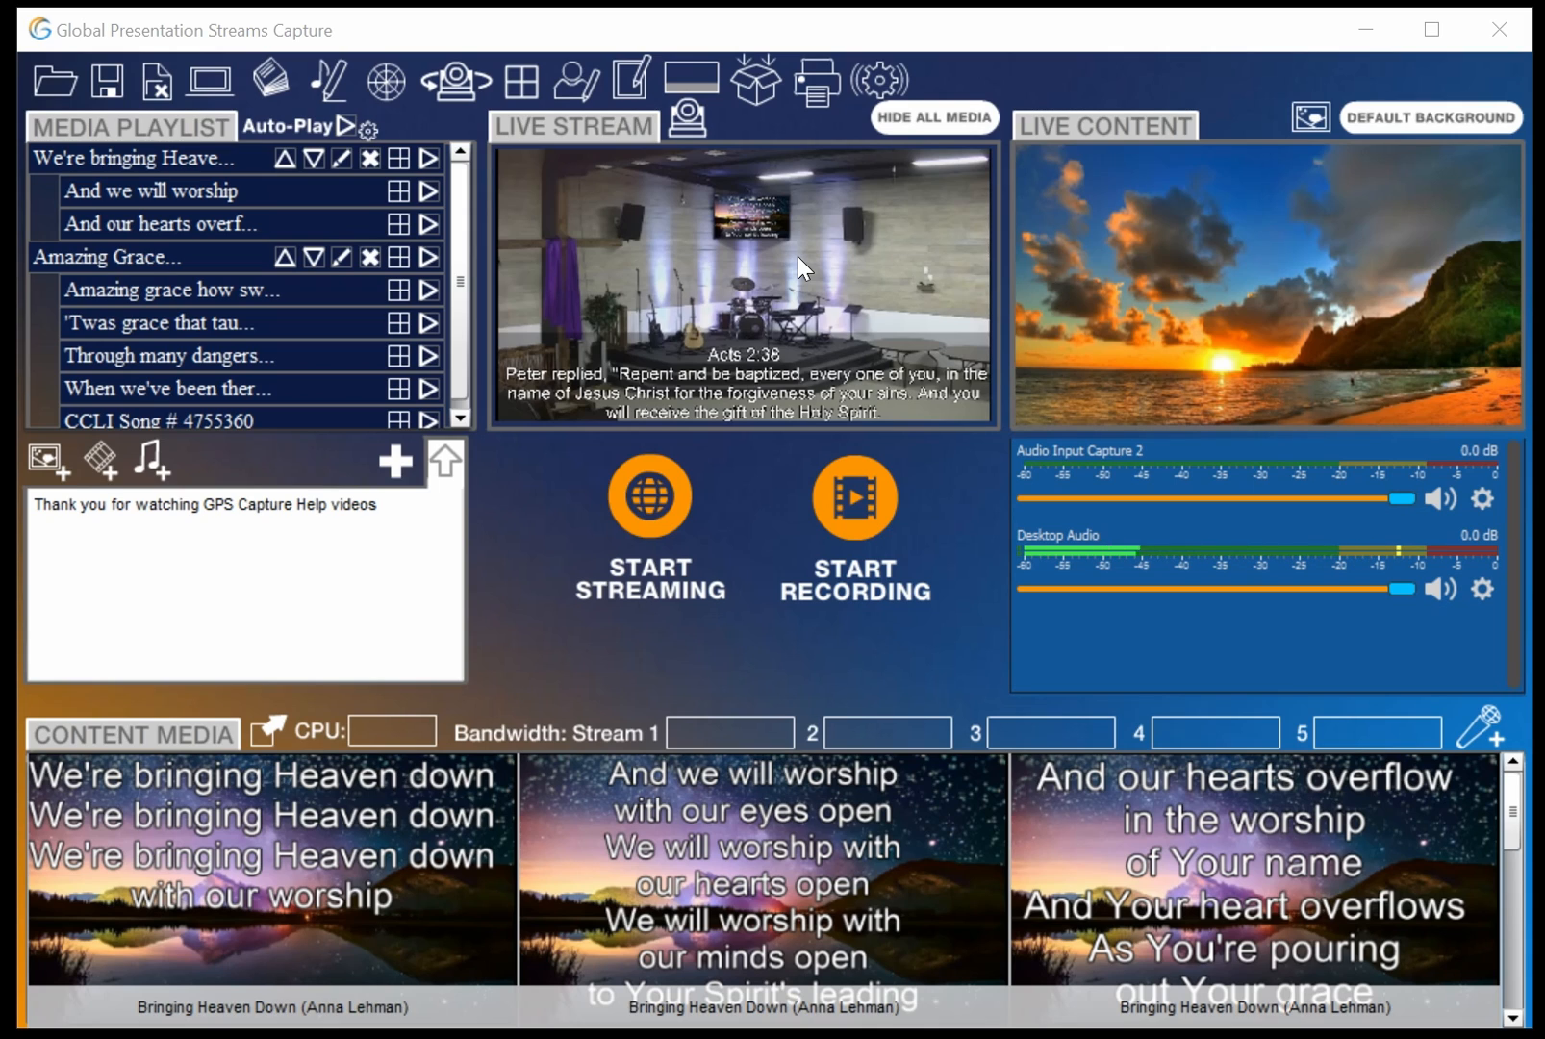
Print all content media slides, one copy, on the EPSON ET-2750 printer
{"action": "left_click", "coordinate": [814, 81]}
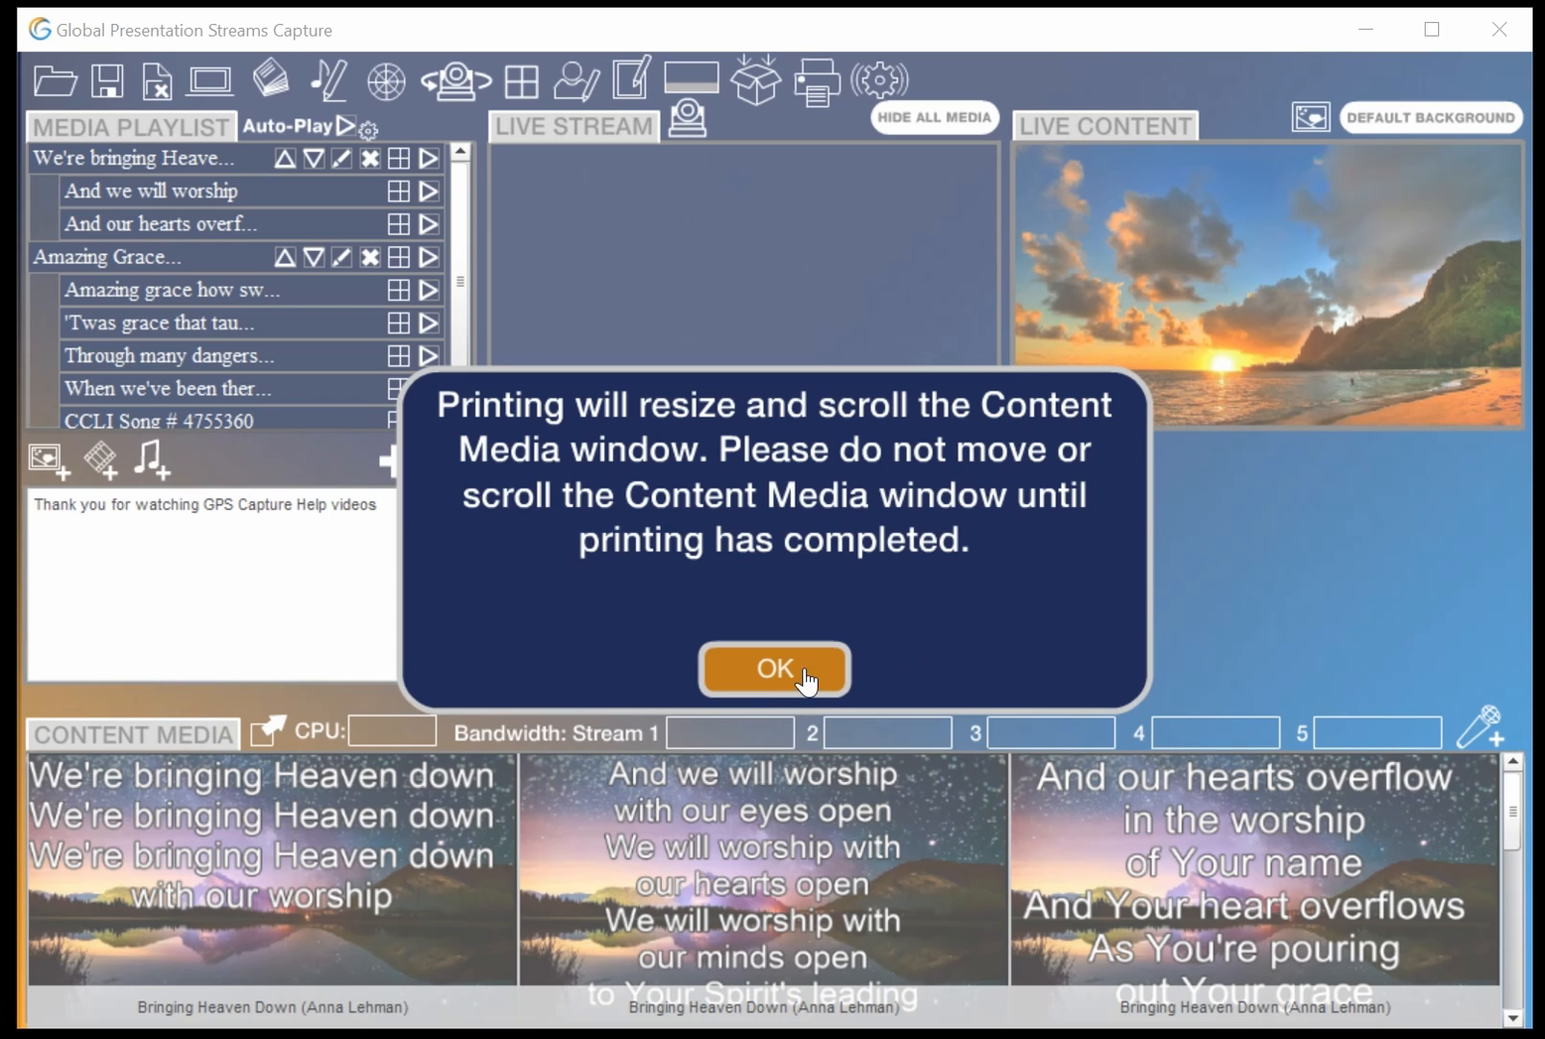
{"action": "left_click", "coordinate": [776, 669]}
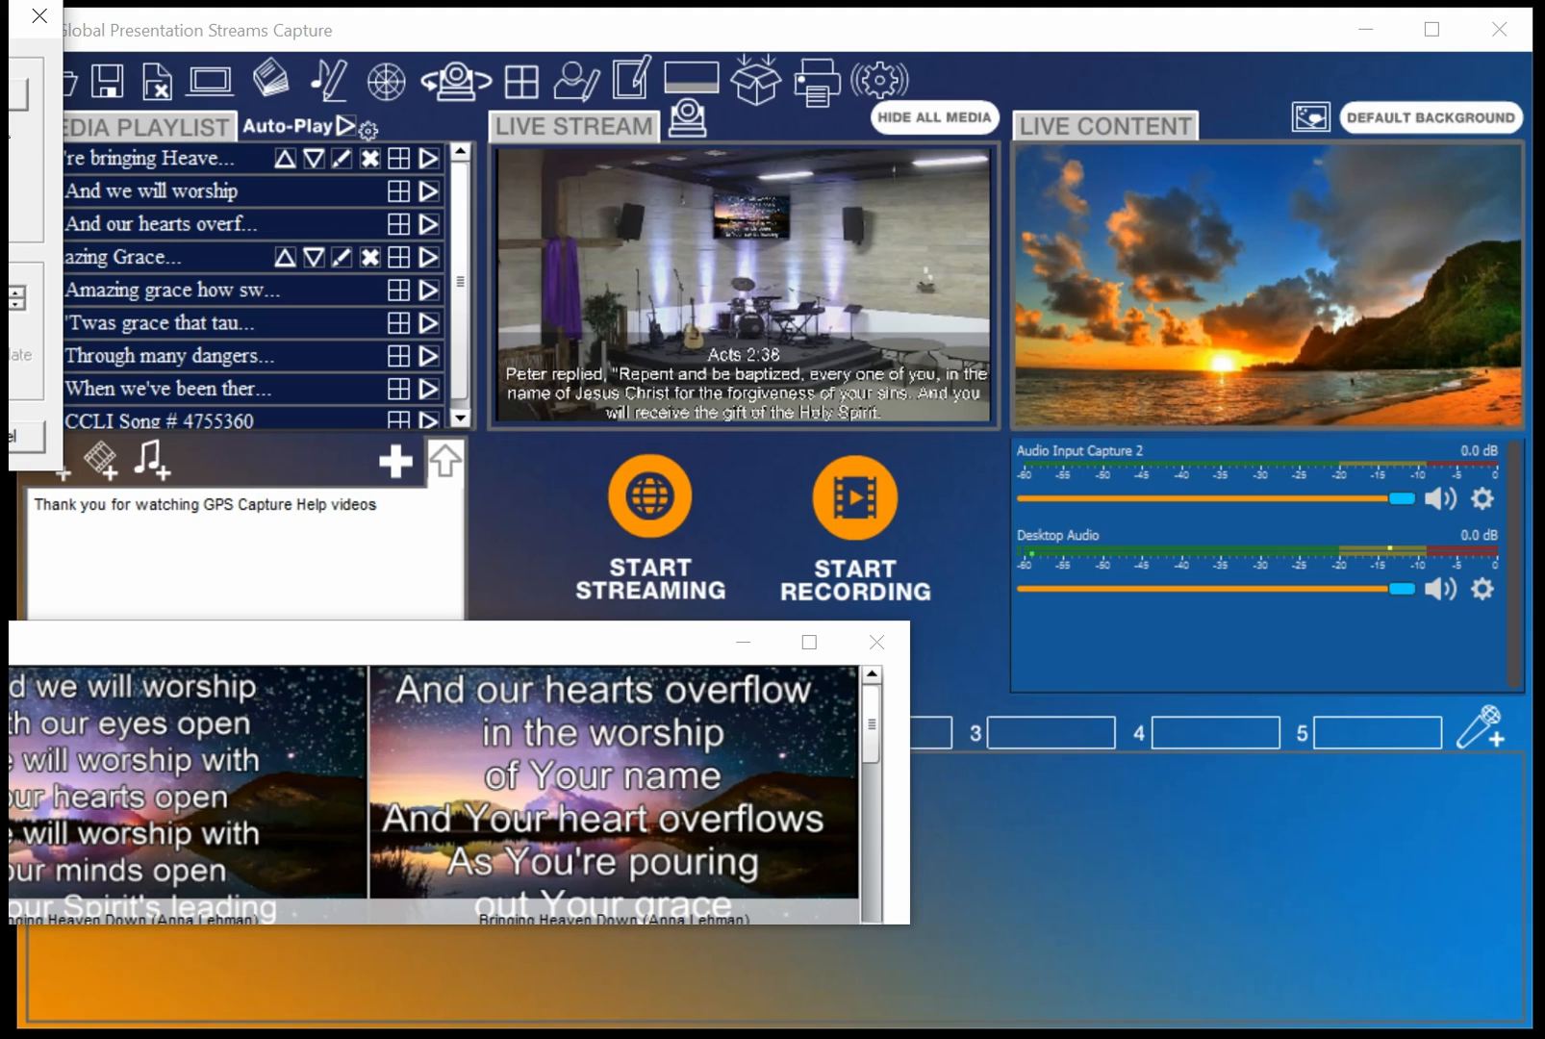
{"action": "left_click_drag", "start_coordinate": [9, 18], "coordinate": [828, 207]}
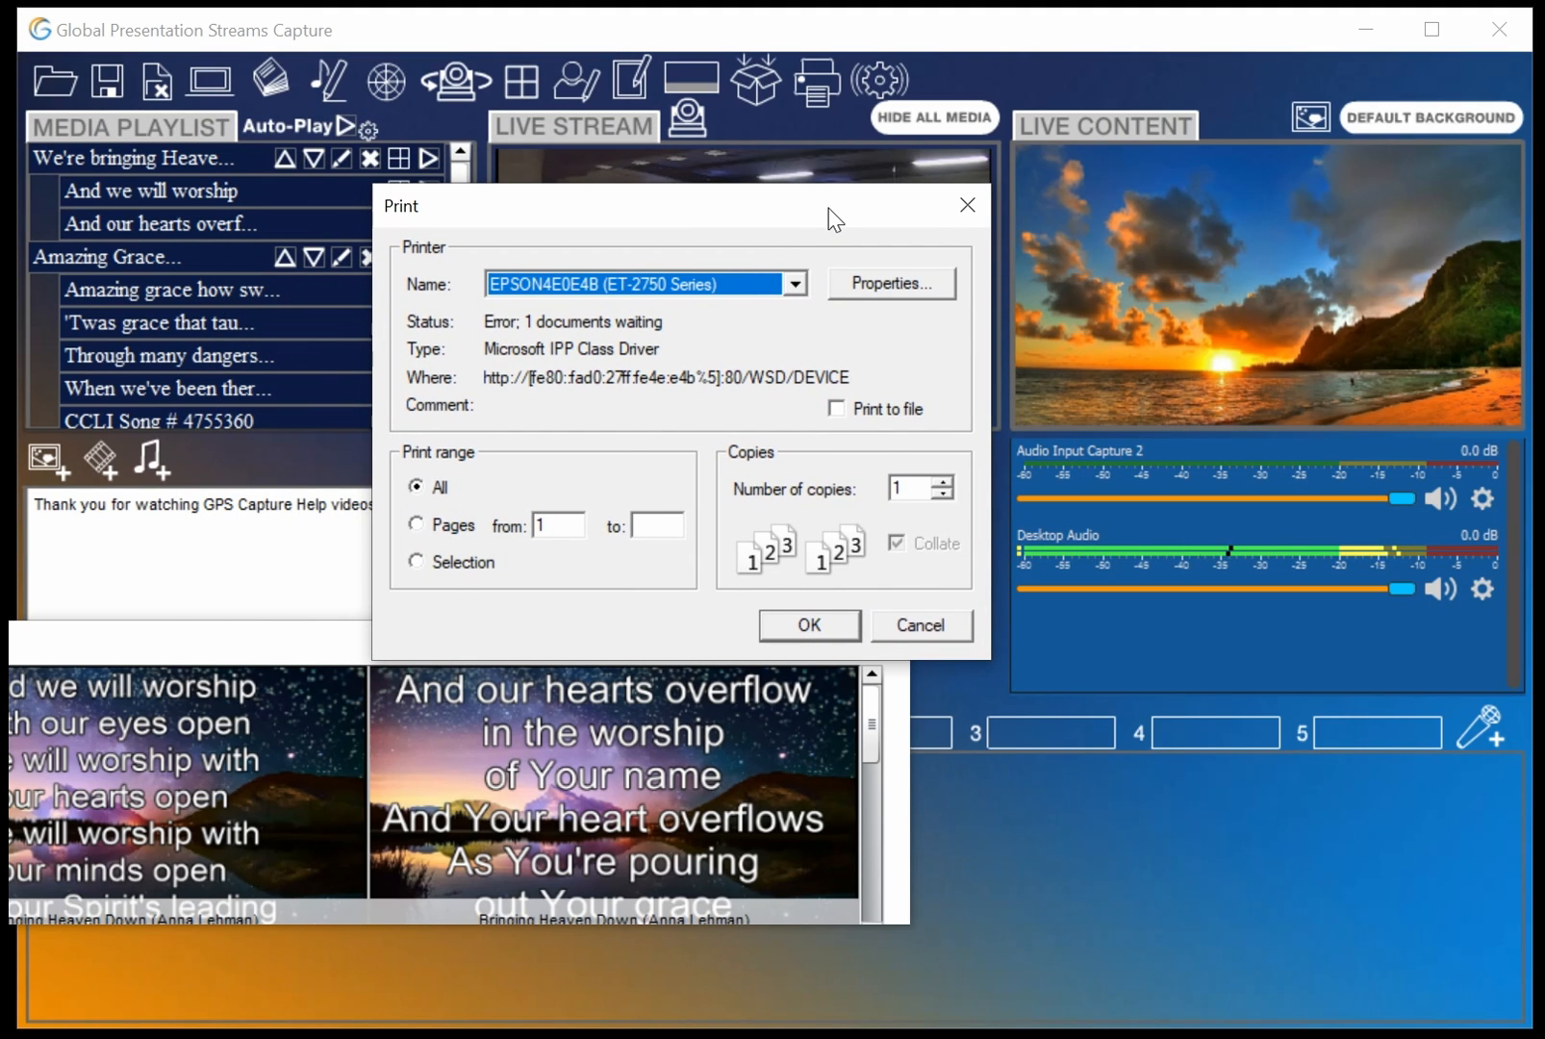
{"action": "left_click", "coordinate": [810, 625]}
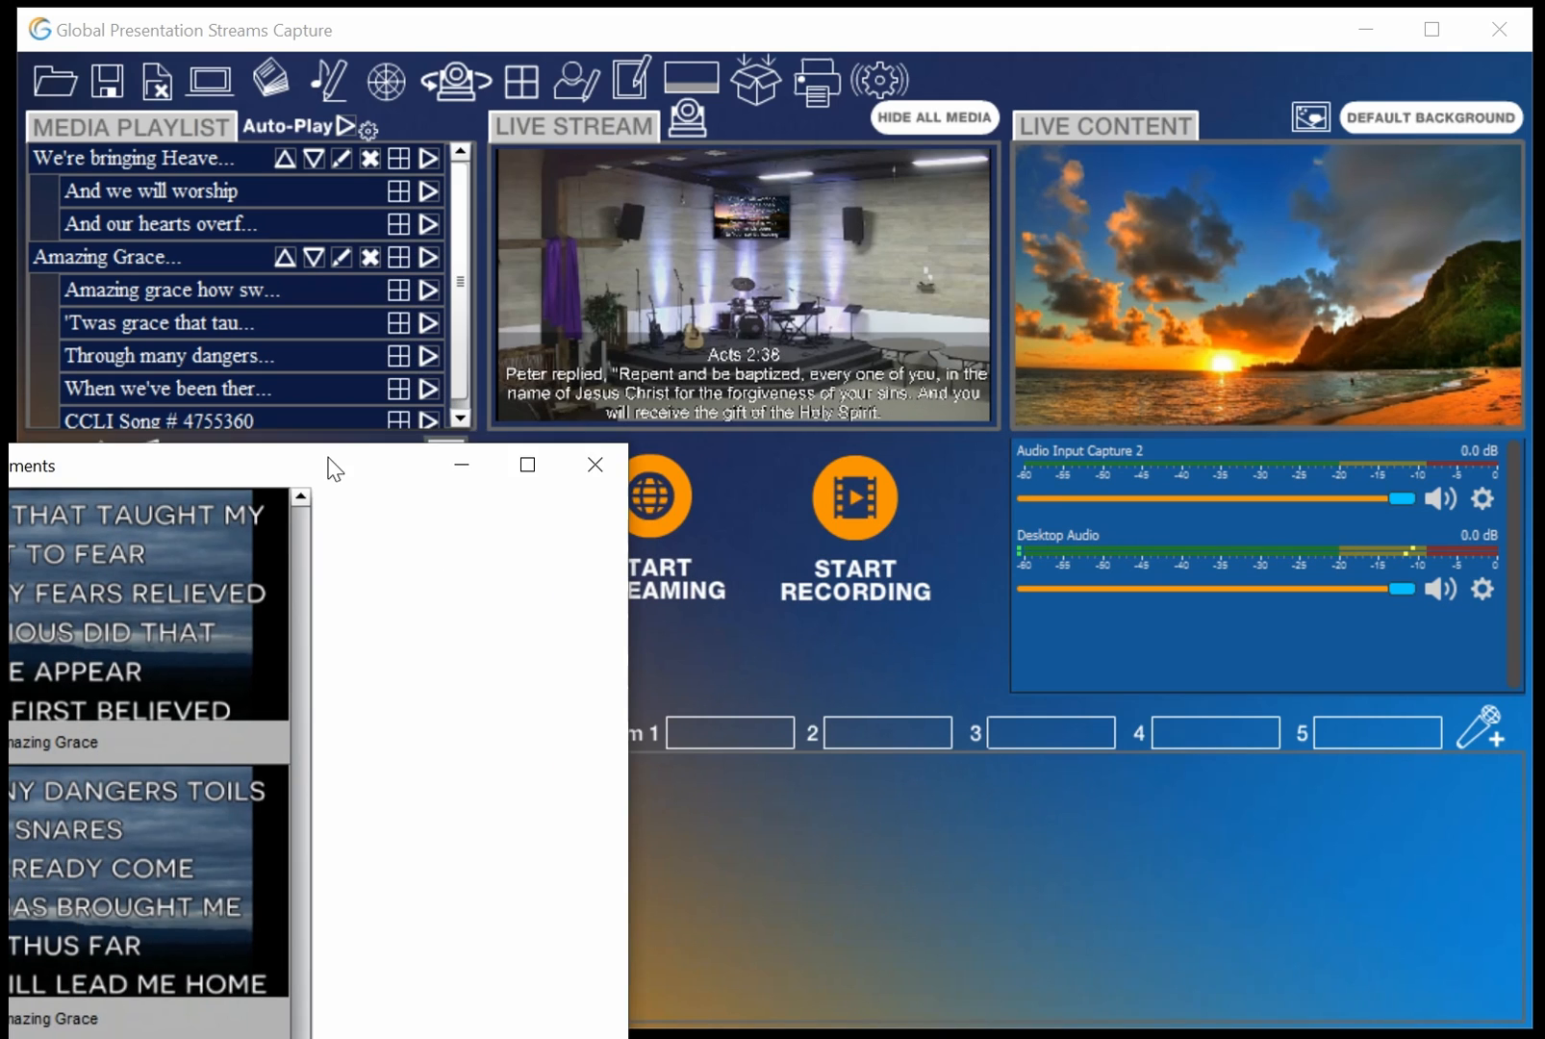